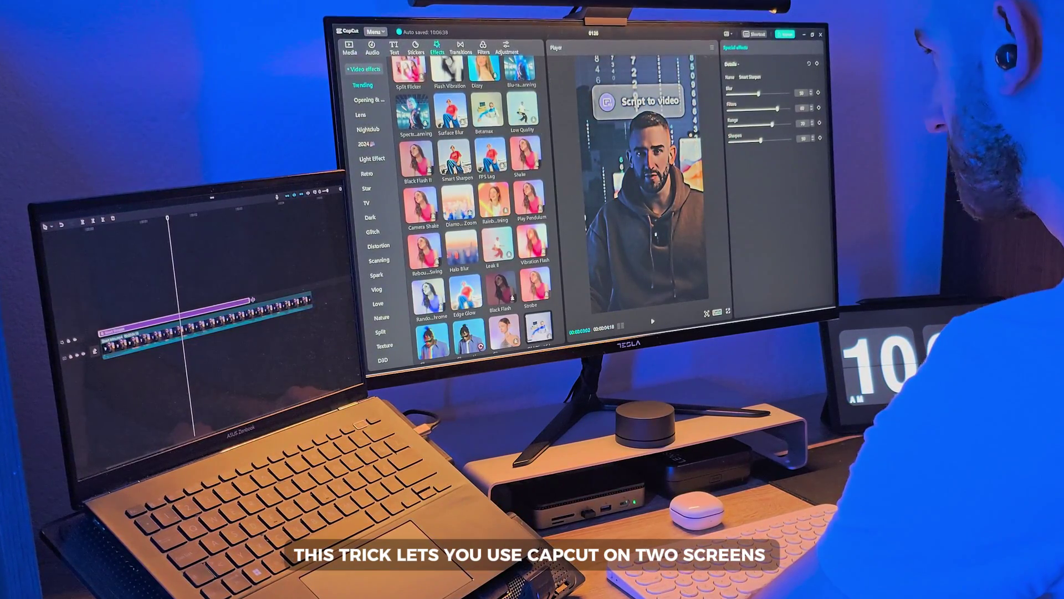
{"action": "left_click_drag", "start_coordinate": [252, 299], "coordinate": [270, 293]}
{"action": "left_click_drag", "start_coordinate": [759, 91], "coordinate": [784, 108]}
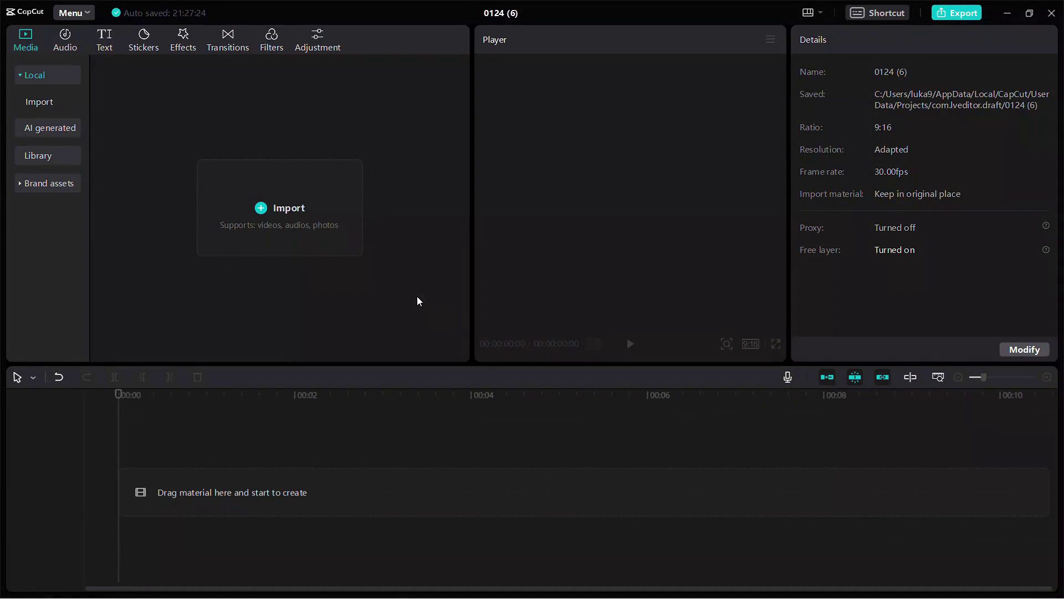
{"action": "left_click", "coordinate": [336, 237]}
{"action": "double_click", "coordinate": [388, 271]}
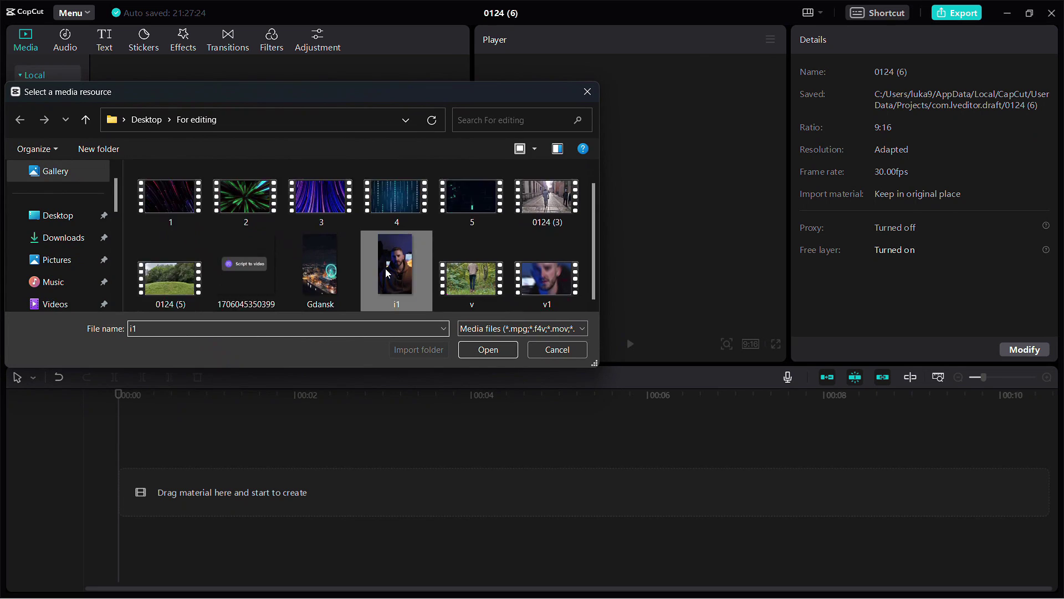
{"action": "left_click", "coordinate": [120, 98]}
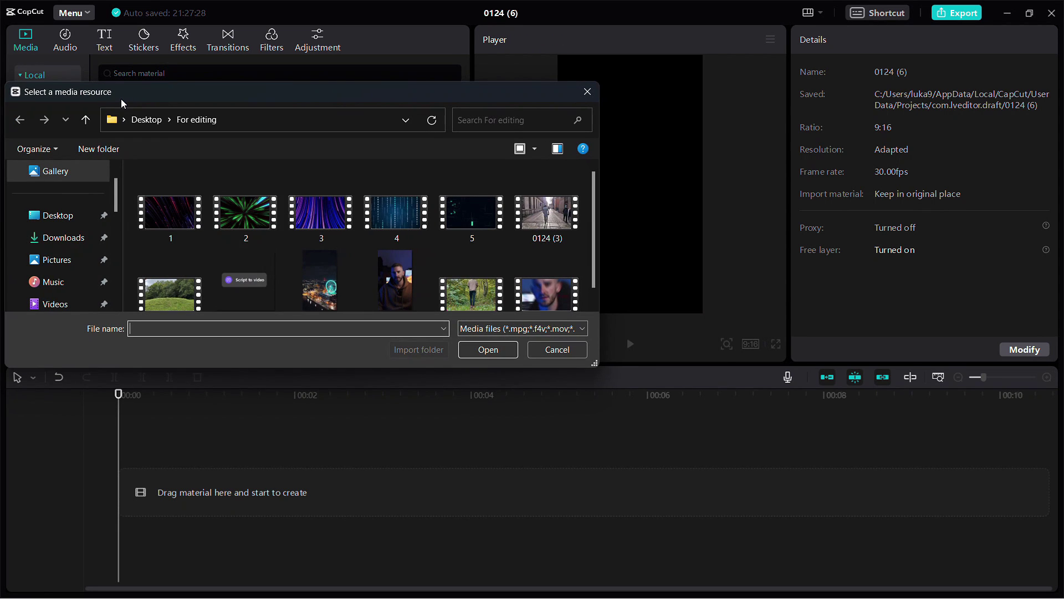
{"action": "double_click", "coordinate": [247, 256]}
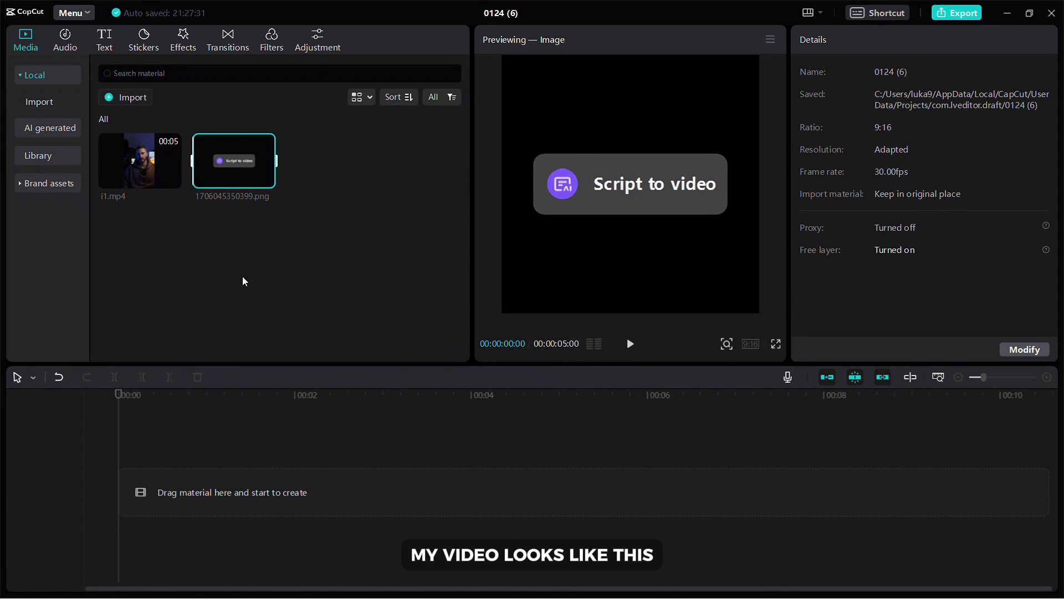
- Preview i1.mp4 and add it at the start of the timeline
{"action": "left_click", "coordinate": [147, 231]}
{"action": "left_click", "coordinate": [155, 169]}
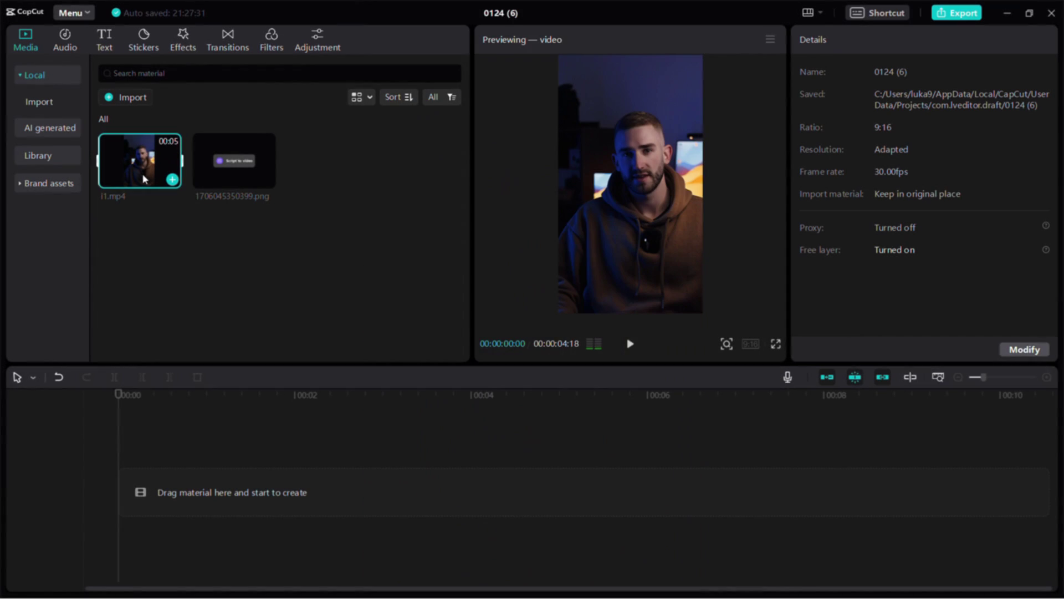
{"action": "left_click_drag", "start_coordinate": [139, 161], "coordinate": [167, 474]}
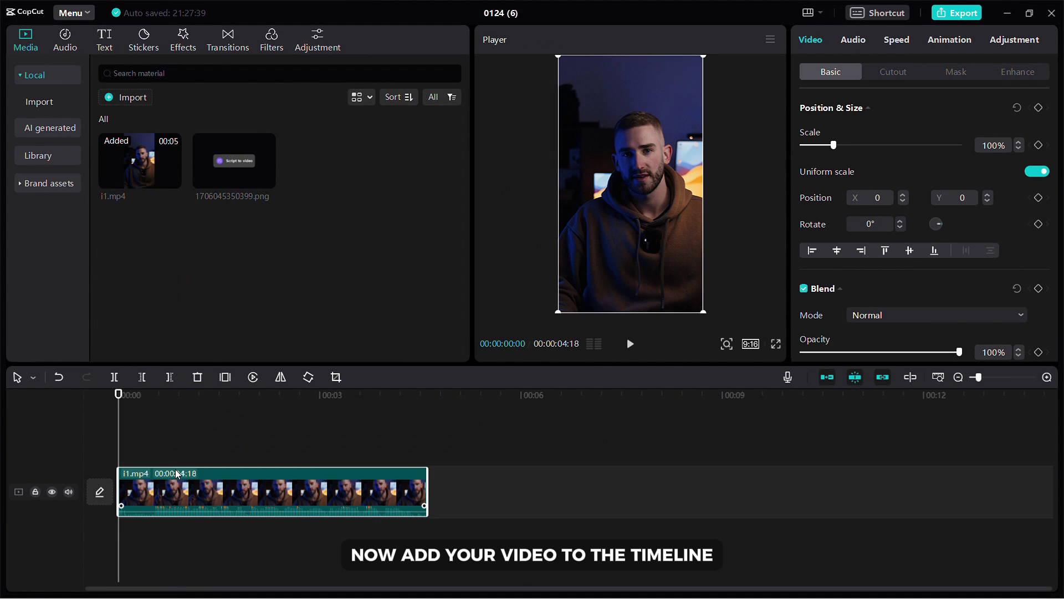
- Place the "Script to video" image on a track above i1.mp4 and shorten it to 00:00:04:14, near the video's end
{"action": "left_click_drag", "start_coordinate": [228, 194], "coordinate": [113, 440]}
{"action": "left_click_drag", "start_coordinate": [978, 377], "coordinate": [990, 379]}
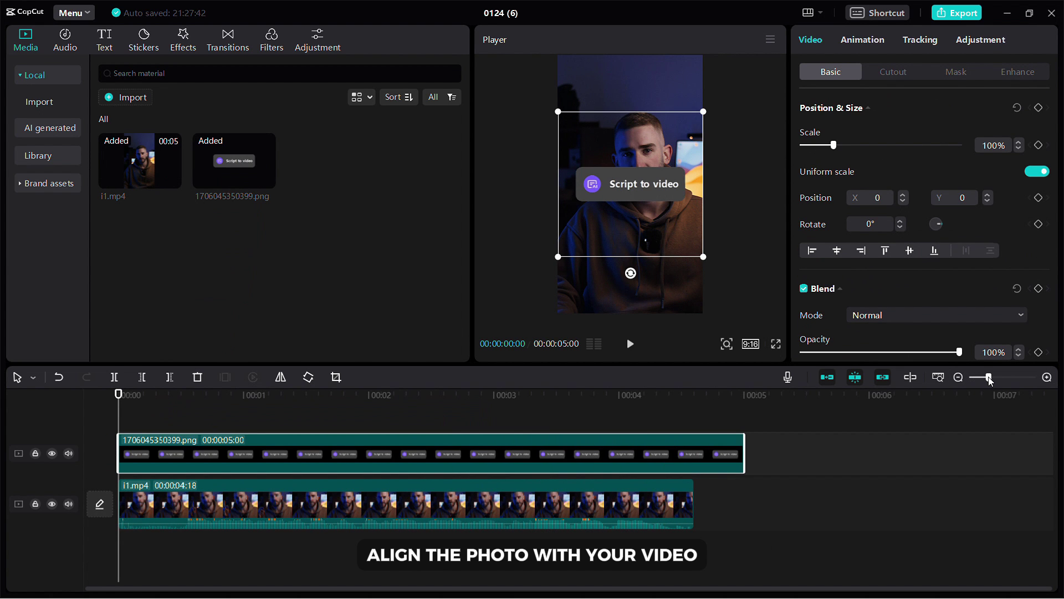
{"action": "left_click_drag", "start_coordinate": [744, 449], "coordinate": [681, 449]}
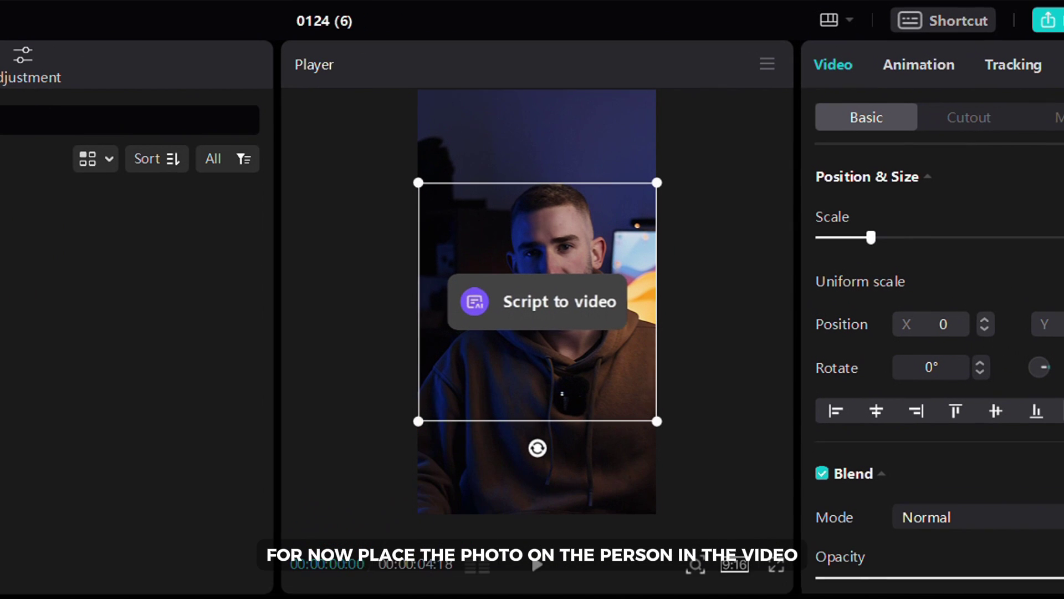
- Move the image down onto the person's chest at Y -1401 and set its blend mode to Screen
{"action": "left_click_drag", "start_coordinate": [560, 305], "coordinate": [561, 460]}
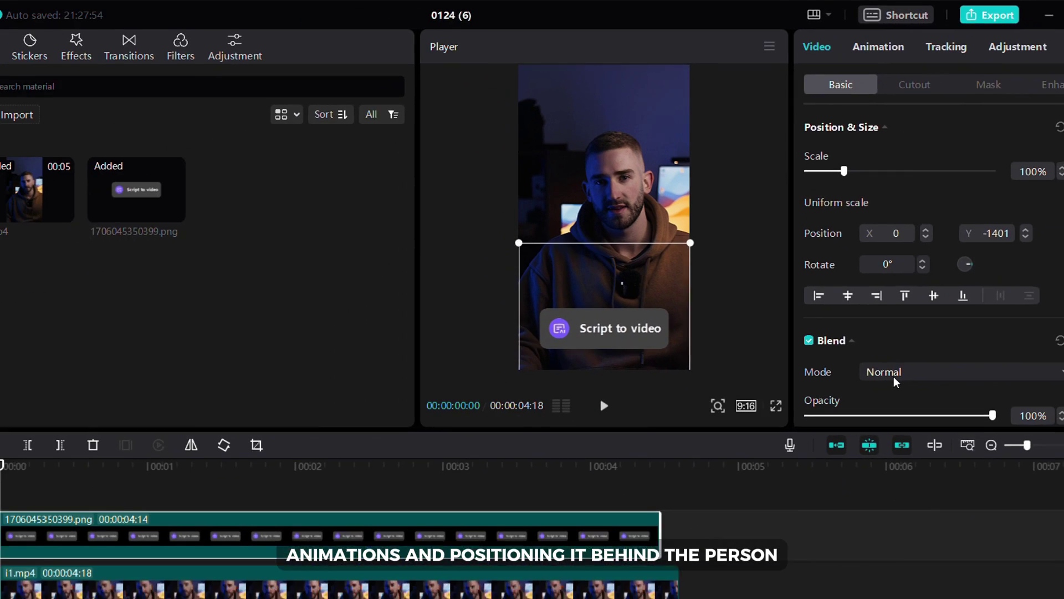
{"action": "left_click", "coordinate": [945, 532]}
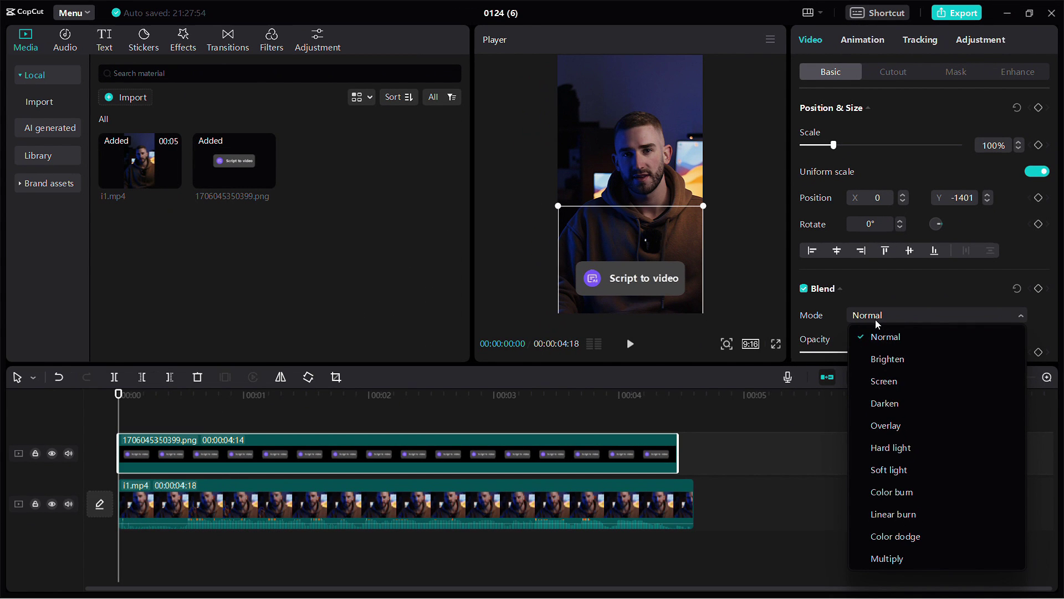
{"action": "left_click", "coordinate": [877, 382]}
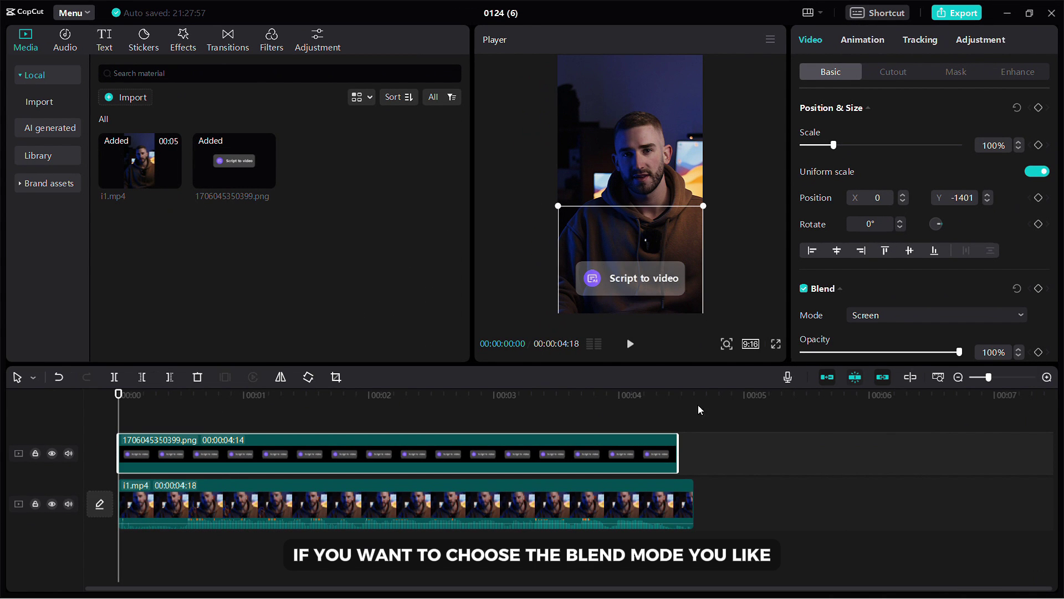
- Keyframe the image's position at 00:00:00:06, and move it above the person's head to Y 1246 at 00:00:00:28
{"action": "left_click", "coordinate": [143, 424]}
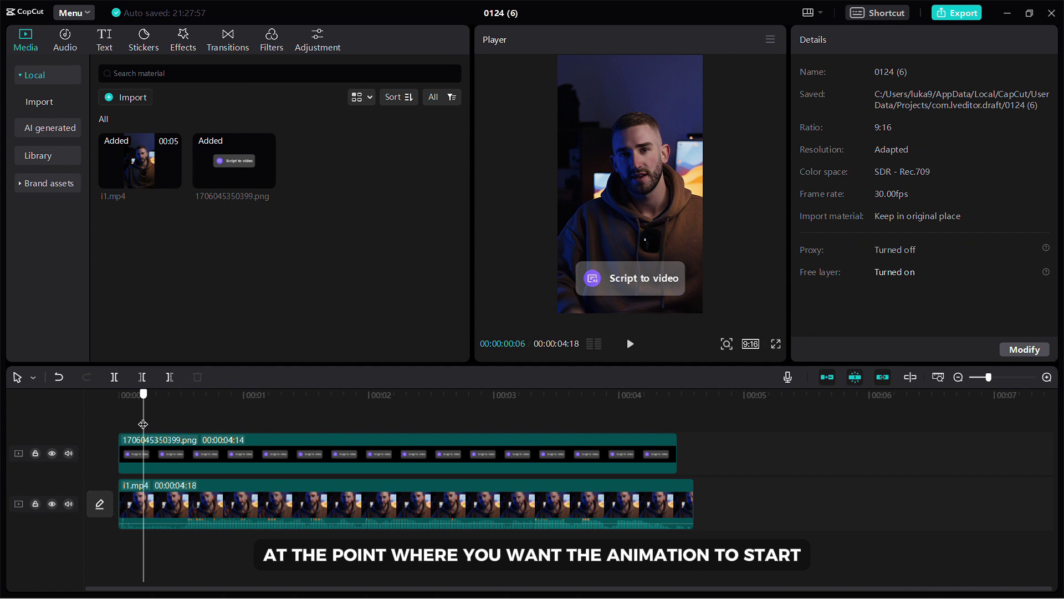
{"action": "left_click", "coordinate": [179, 449]}
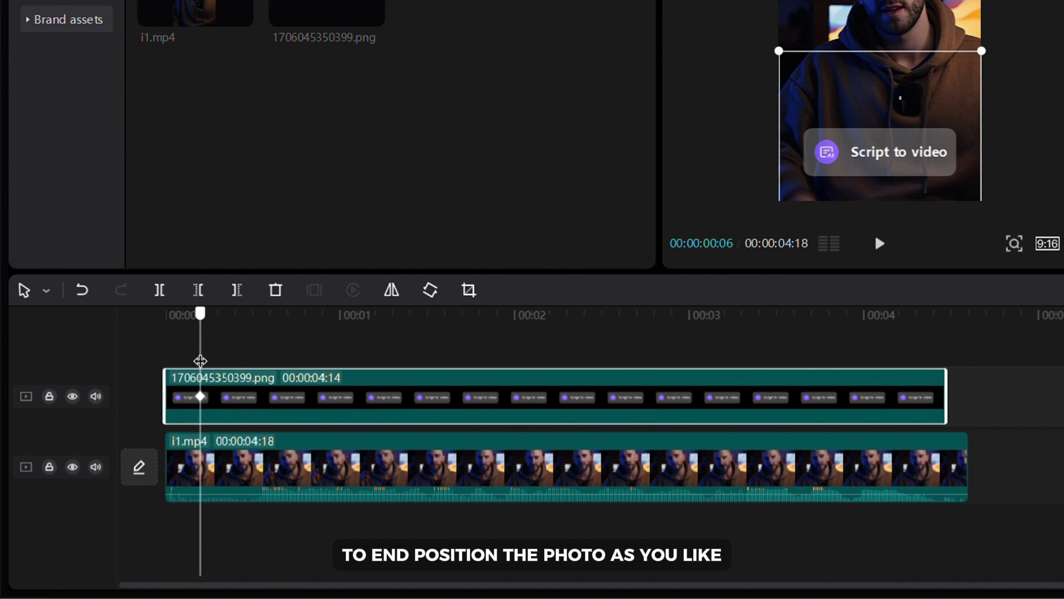
{"action": "left_click_drag", "start_coordinate": [200, 360], "coordinate": [328, 354]}
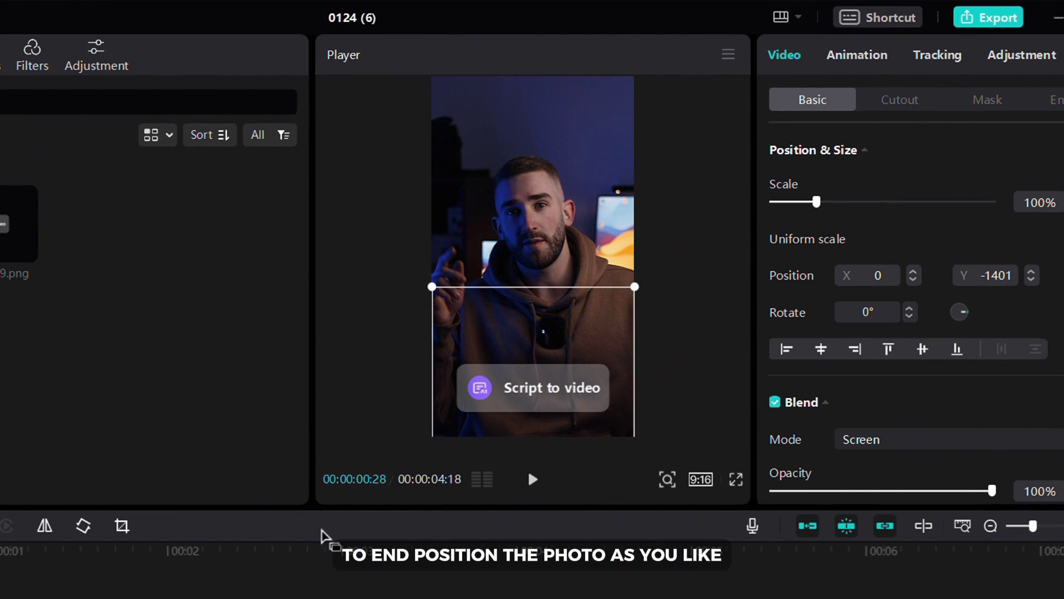
{"action": "left_click_drag", "start_coordinate": [655, 300], "coordinate": [665, 29]}
{"action": "left_click_drag", "start_coordinate": [555, 105], "coordinate": [542, 131]}
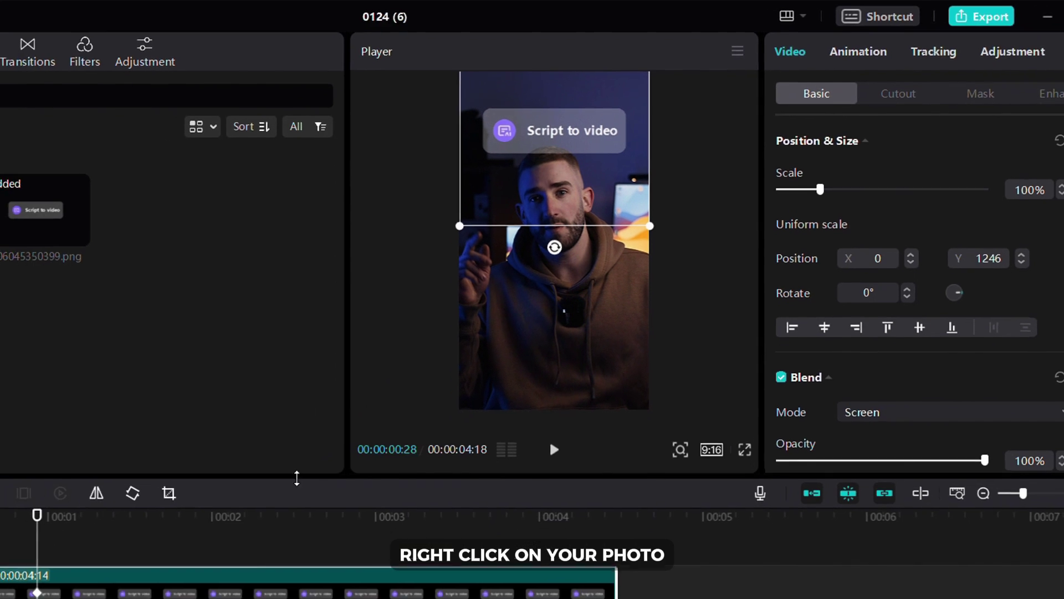
- Show the image clip's keyframe animation and apply the Ease Out 2 graph to its first Y position keyframe
{"action": "right_click", "coordinate": [241, 593]}
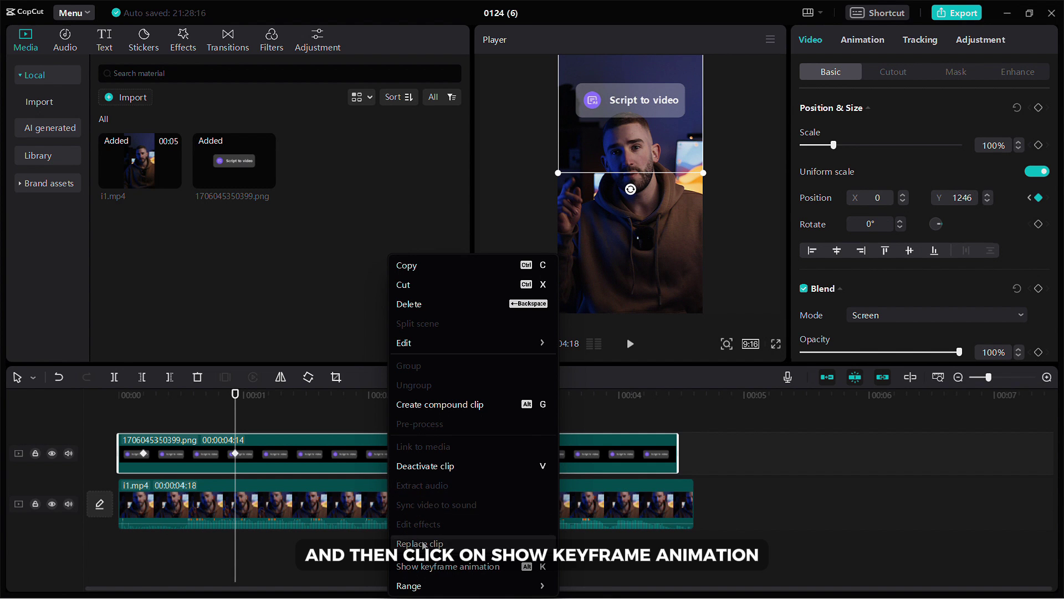
{"action": "left_click", "coordinate": [427, 566]}
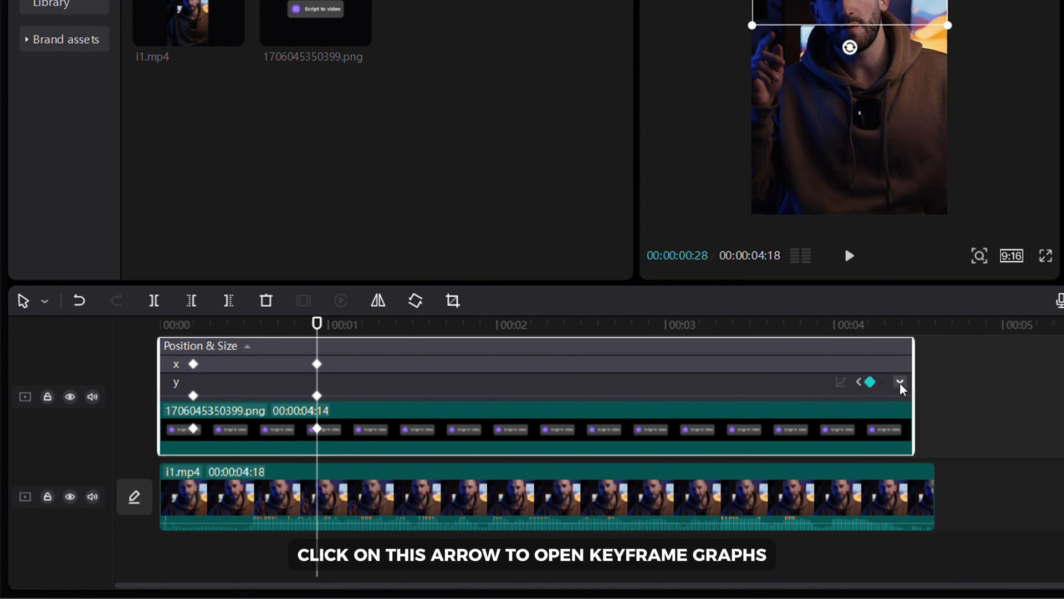
{"action": "left_click", "coordinate": [901, 383]}
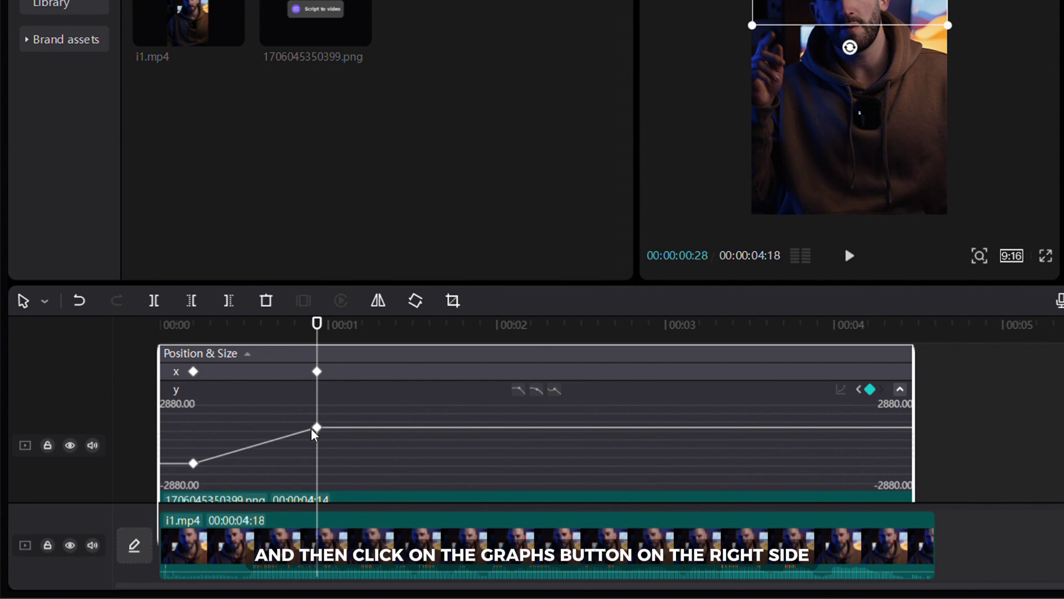
{"action": "left_click", "coordinate": [193, 464]}
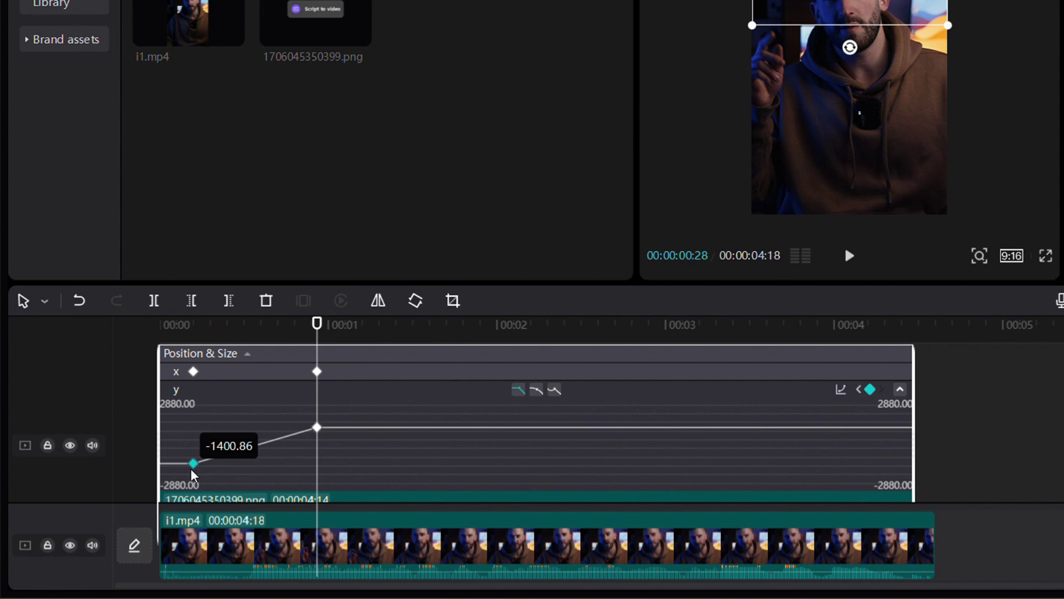
{"action": "left_click", "coordinate": [841, 389]}
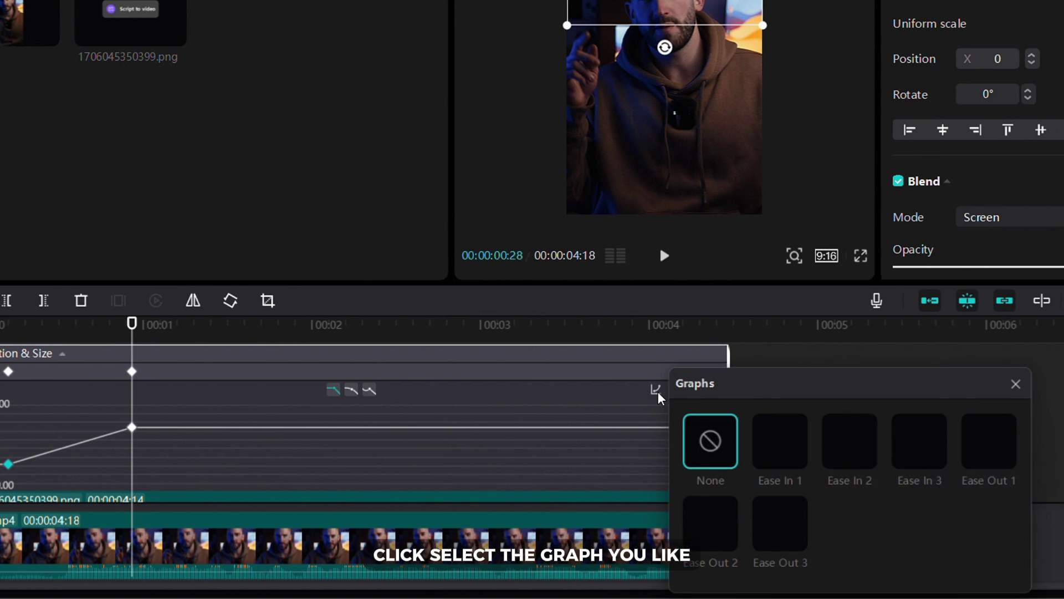
{"action": "left_click", "coordinate": [713, 531]}
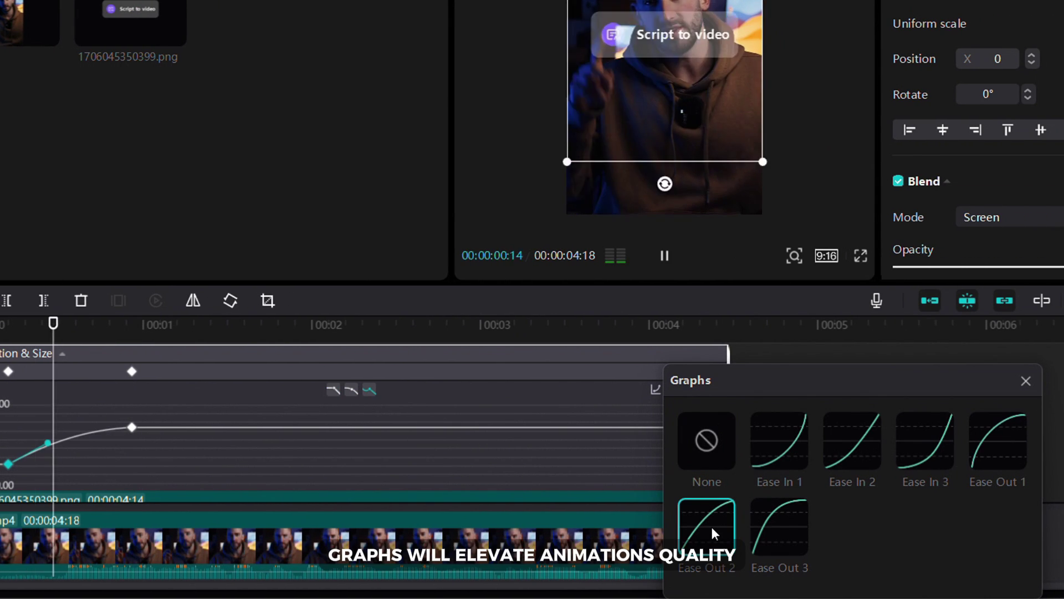
{"action": "left_click", "coordinate": [1026, 381]}
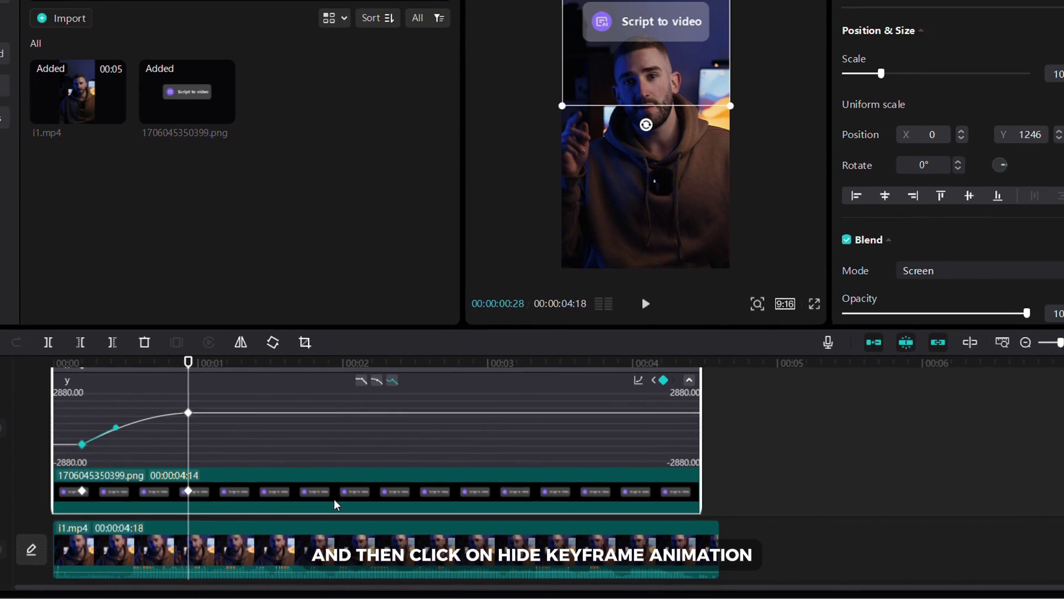
- Hide the image clip's keyframe animation and play back the movement
{"action": "right_click", "coordinate": [292, 527]}
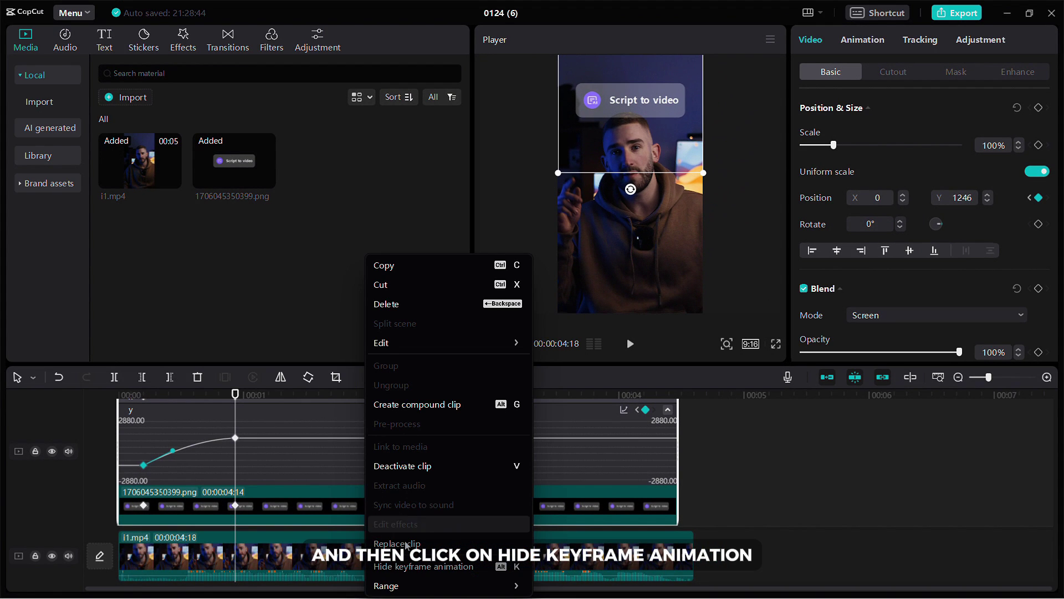
{"action": "left_click", "coordinate": [417, 566]}
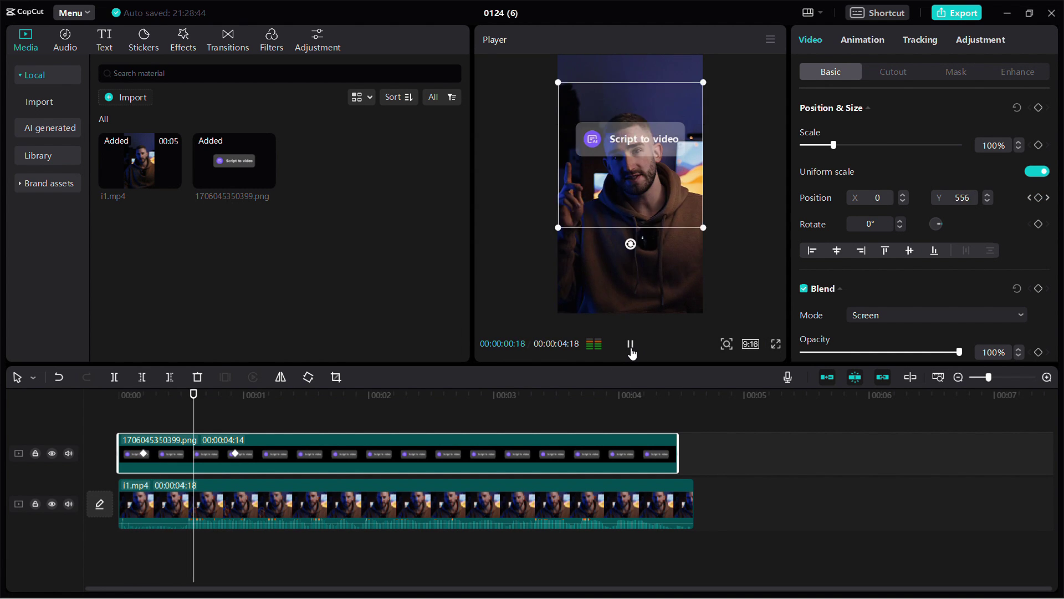
{"action": "left_click", "coordinate": [631, 349]}
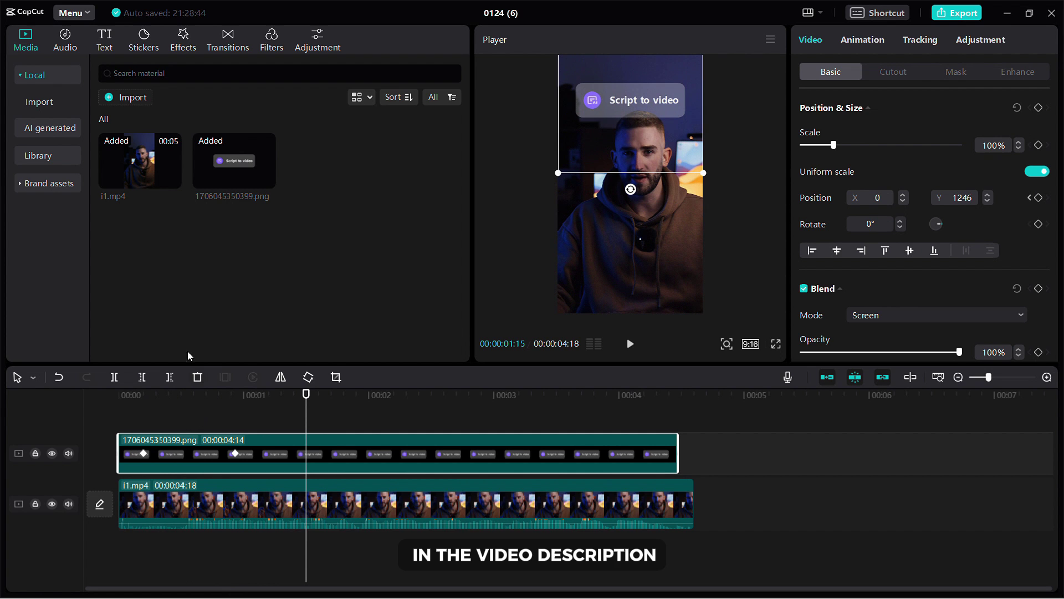
- Import the five motion background videos 1 to 5 from the For editing folder
{"action": "left_click", "coordinate": [135, 103]}
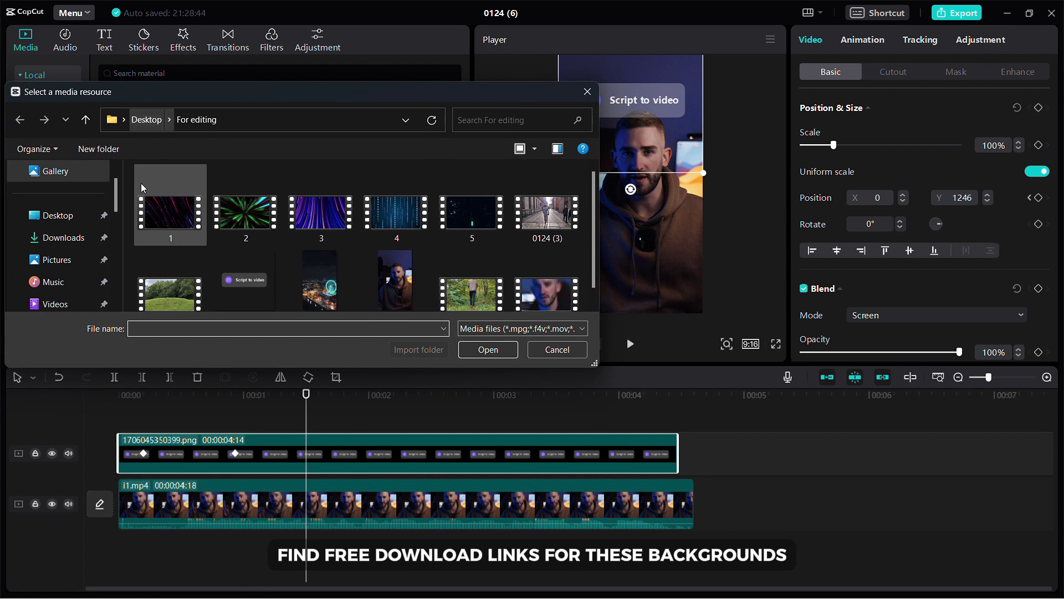
{"action": "left_click_drag", "start_coordinate": [123, 214], "coordinate": [487, 222]}
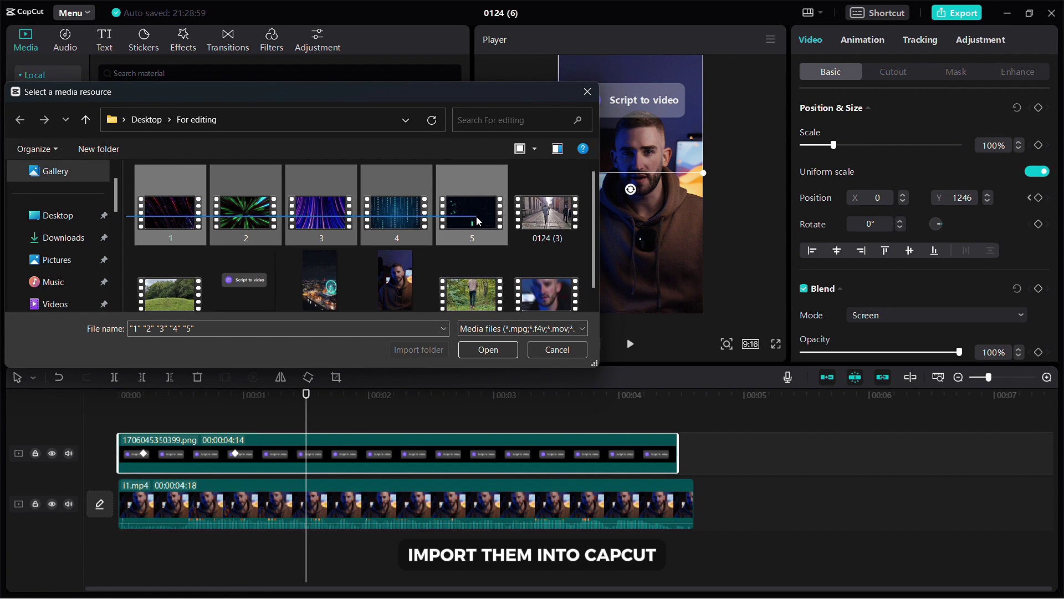
{"action": "left_click", "coordinate": [499, 354]}
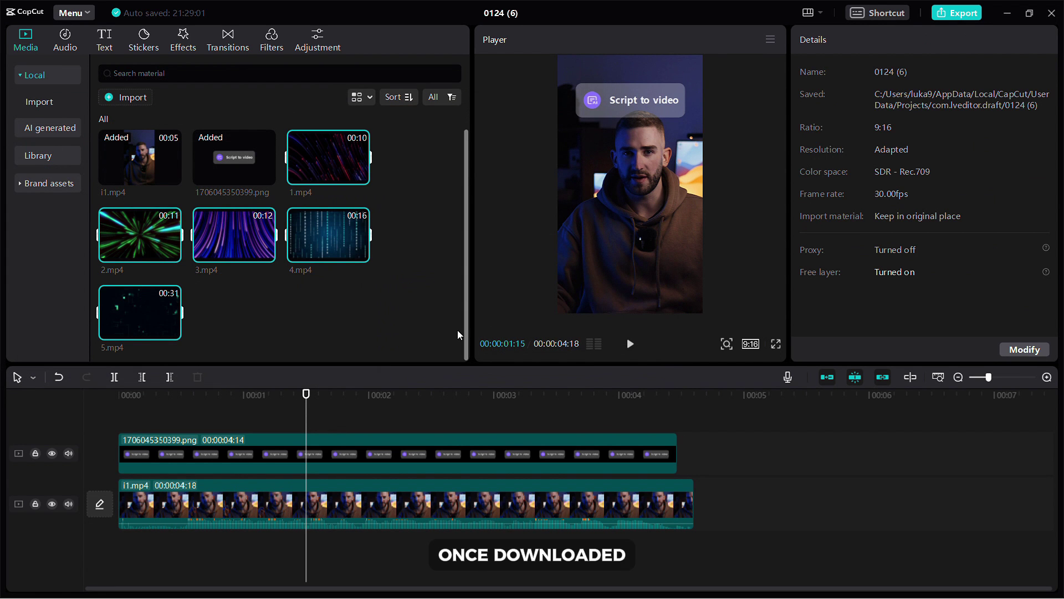
- Preview backgrounds 1.mp4, 3.mp4 and 4.mp4, and place 4.mp4 at the timeline's start on a track above the image
{"action": "left_click", "coordinate": [263, 304]}
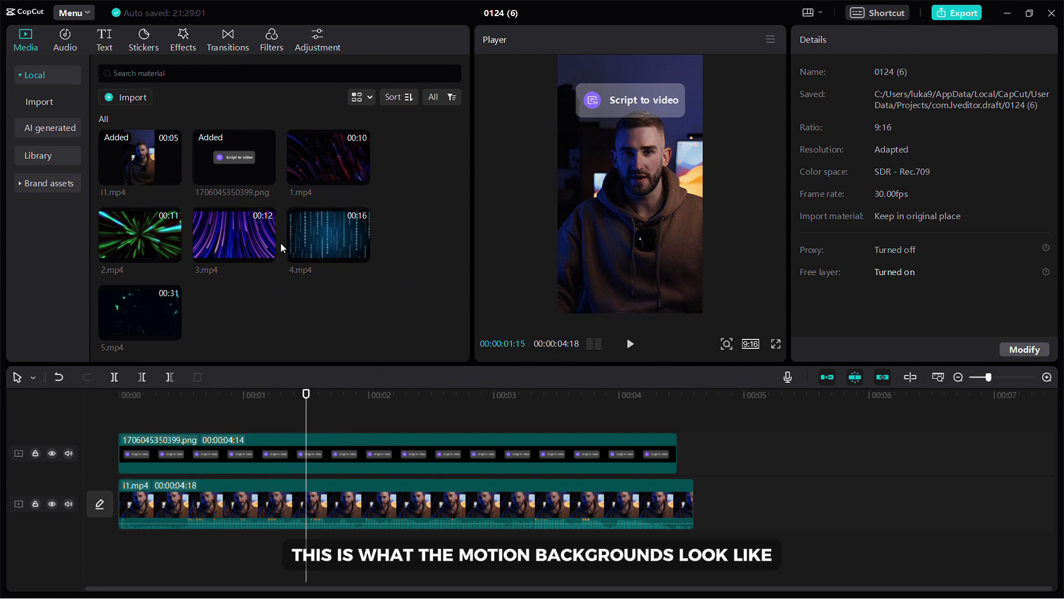
{"action": "left_click", "coordinate": [318, 164]}
{"action": "left_click", "coordinate": [224, 235]}
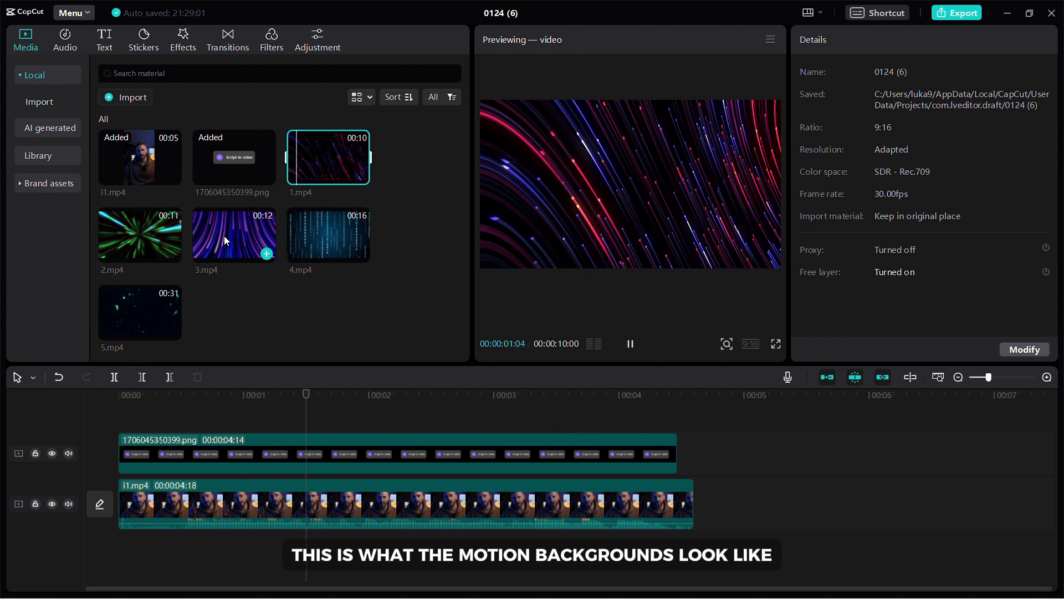
{"action": "left_click", "coordinate": [329, 229]}
{"action": "left_click_drag", "start_coordinate": [328, 228], "coordinate": [114, 408]}
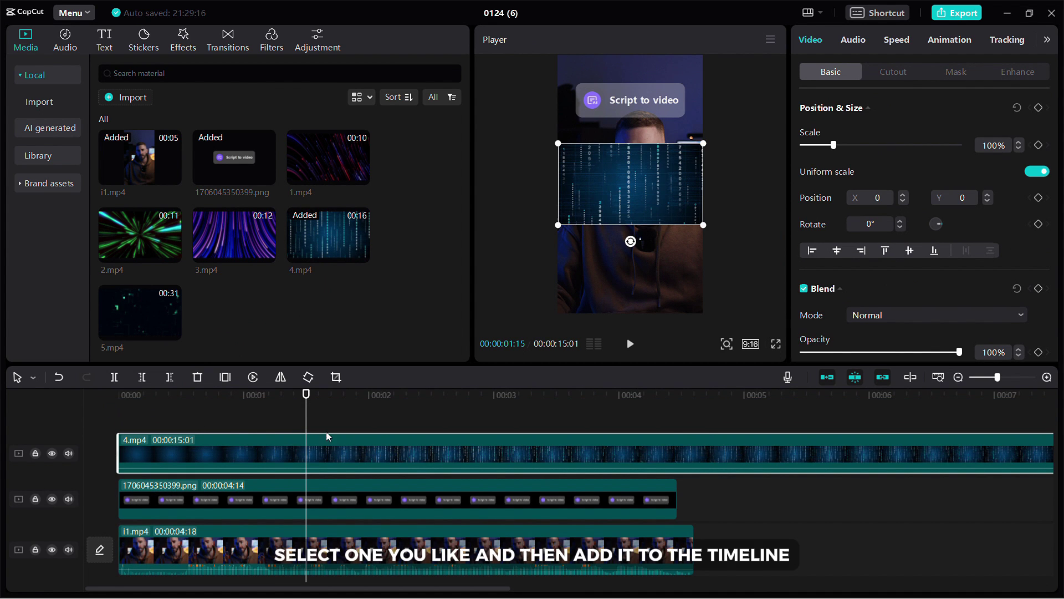
- Trim 4.mp4 to end with i1.mp4 at 00:00:04:18 and enlarge it to fill the whole 9:16 frame
{"action": "left_click", "coordinate": [701, 426]}
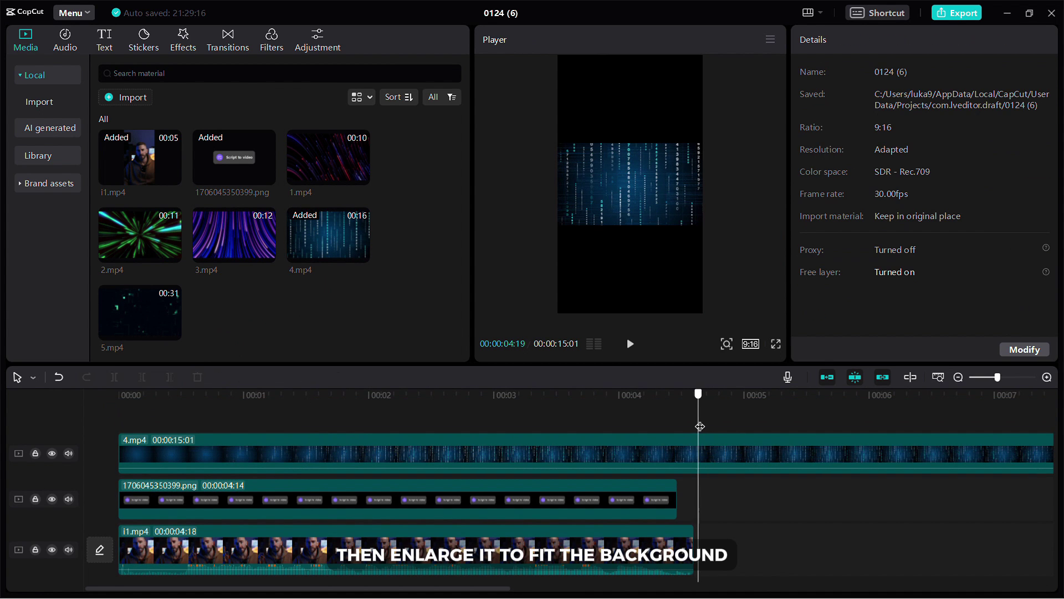
{"action": "left_click", "coordinate": [706, 453]}
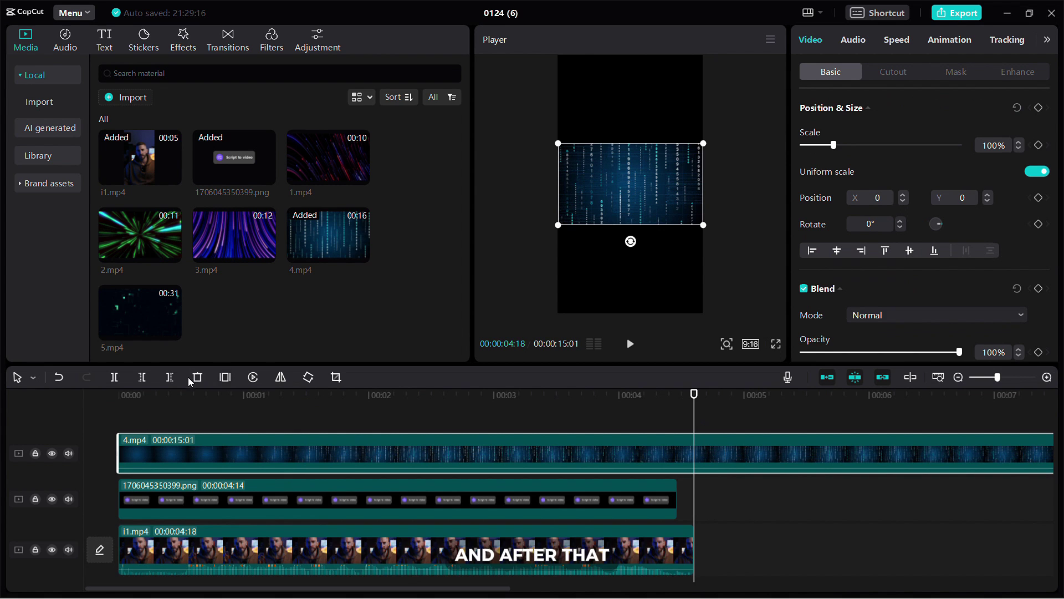
{"action": "left_click", "coordinate": [170, 377]}
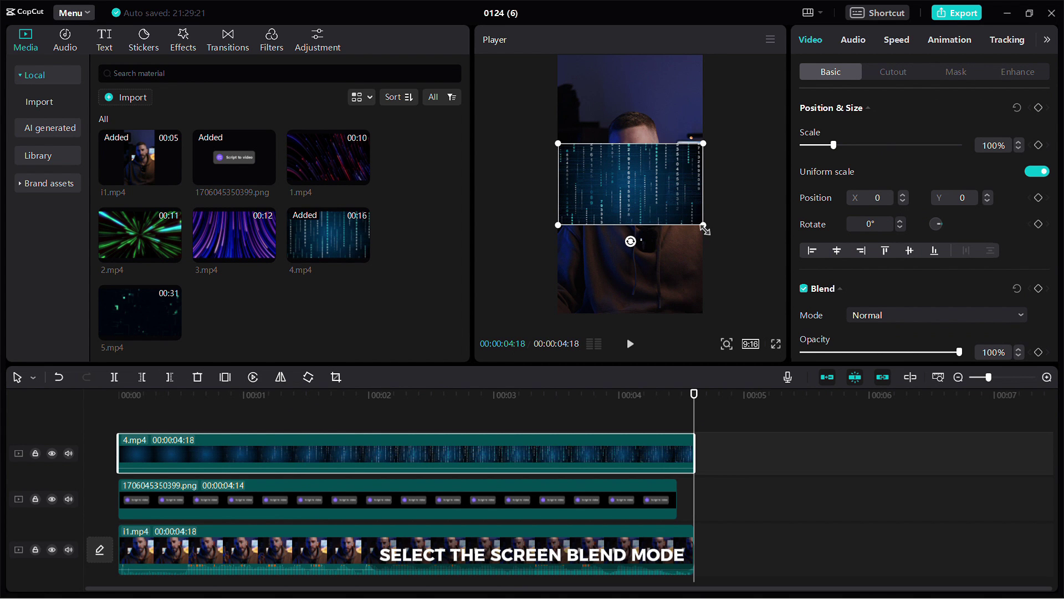
{"action": "left_click_drag", "start_coordinate": [704, 229], "coordinate": [821, 344]}
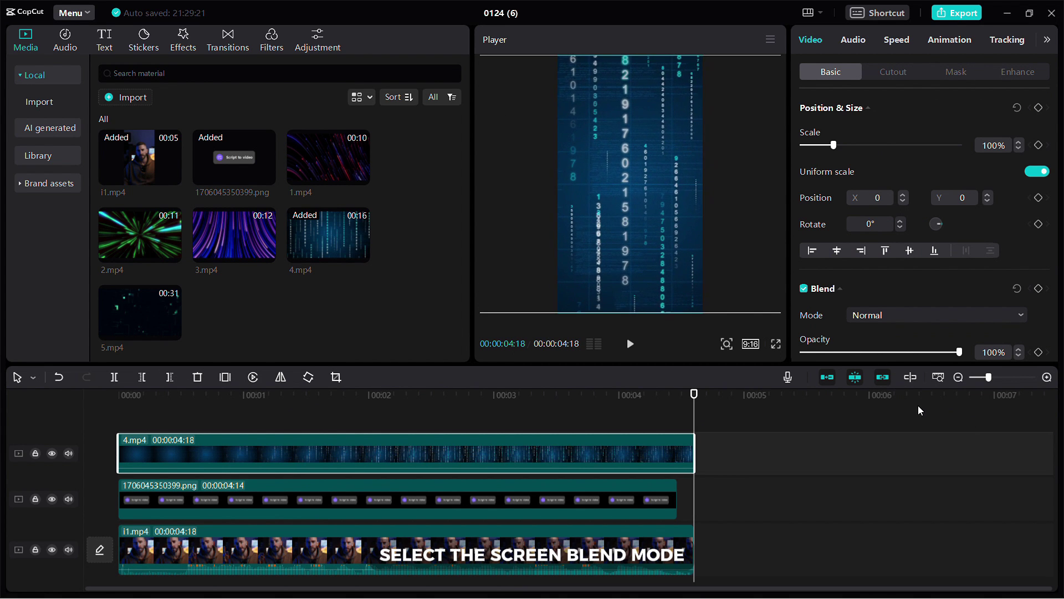
- Shift 4.mp4 horizontally to X 556 and blend it in Screen mode at 80% opacity
{"action": "left_click_drag", "start_coordinate": [691, 271], "coordinate": [729, 269]}
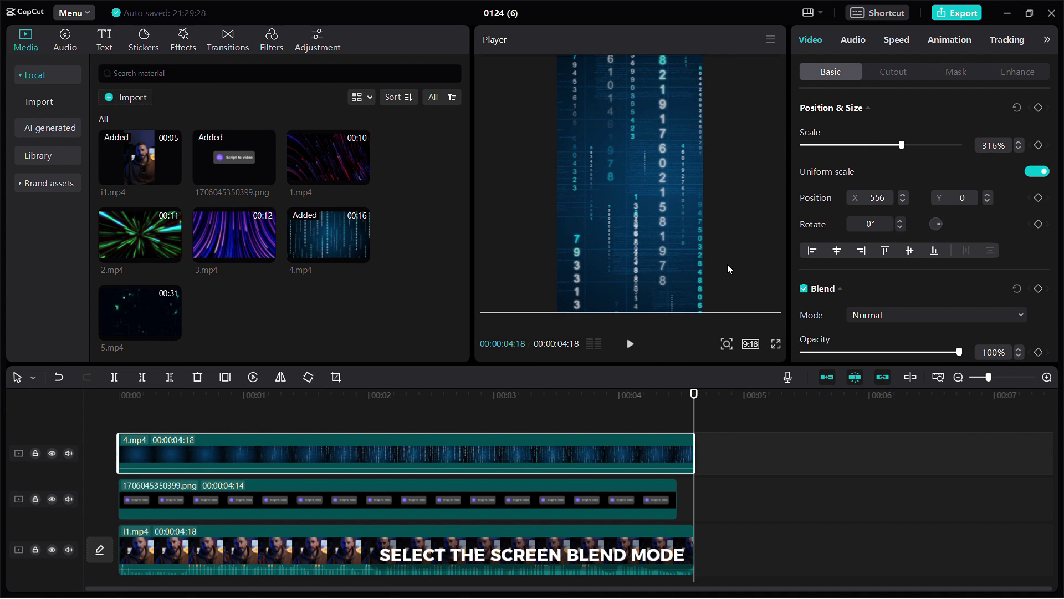
{"action": "left_click", "coordinate": [436, 397]}
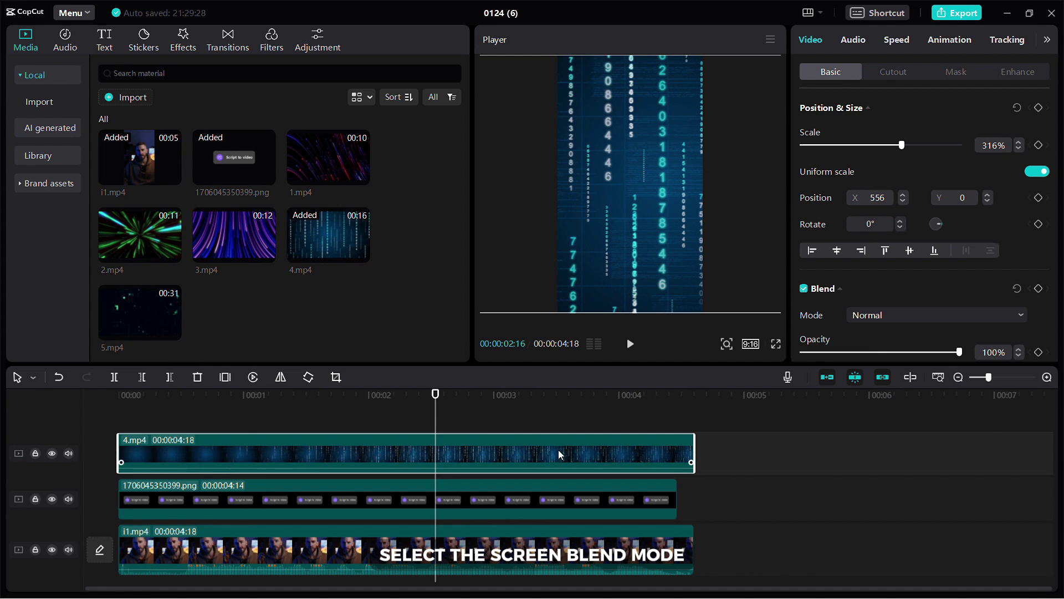
{"action": "left_click", "coordinate": [897, 320]}
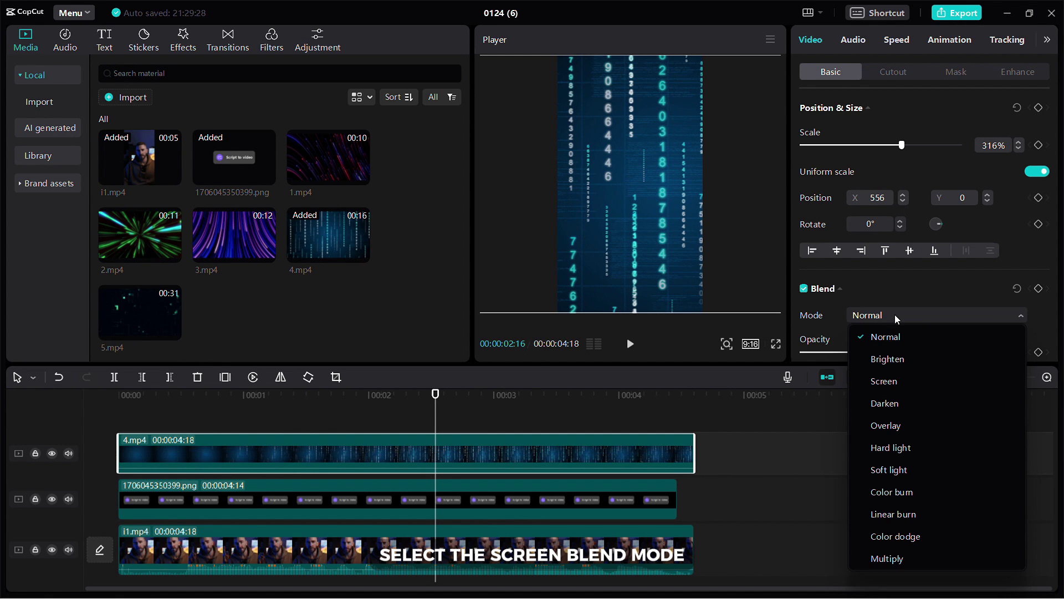
{"action": "left_click", "coordinate": [894, 383]}
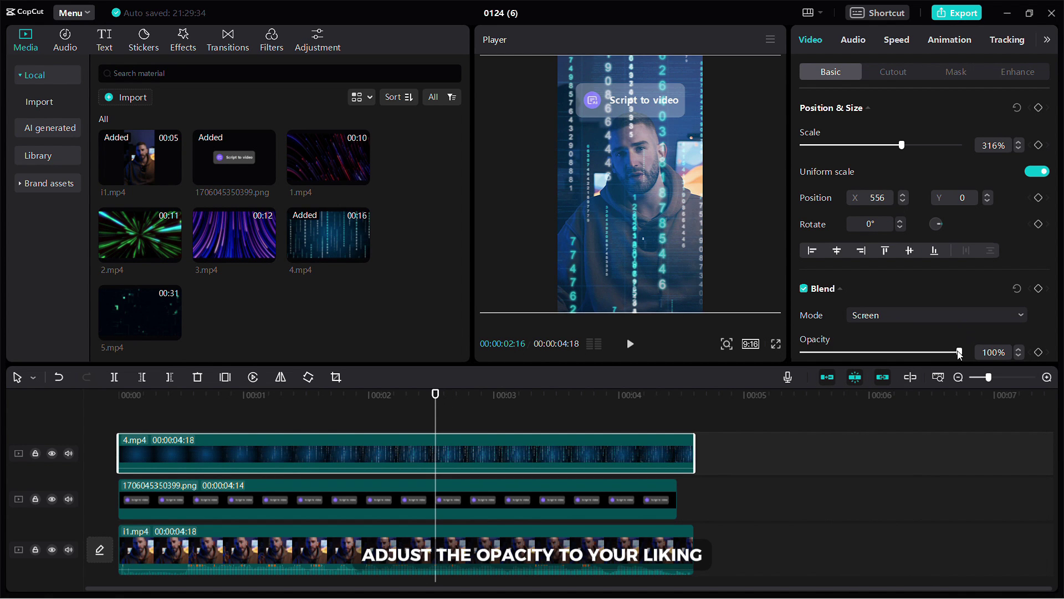
{"action": "left_click_drag", "start_coordinate": [952, 355], "coordinate": [932, 354]}
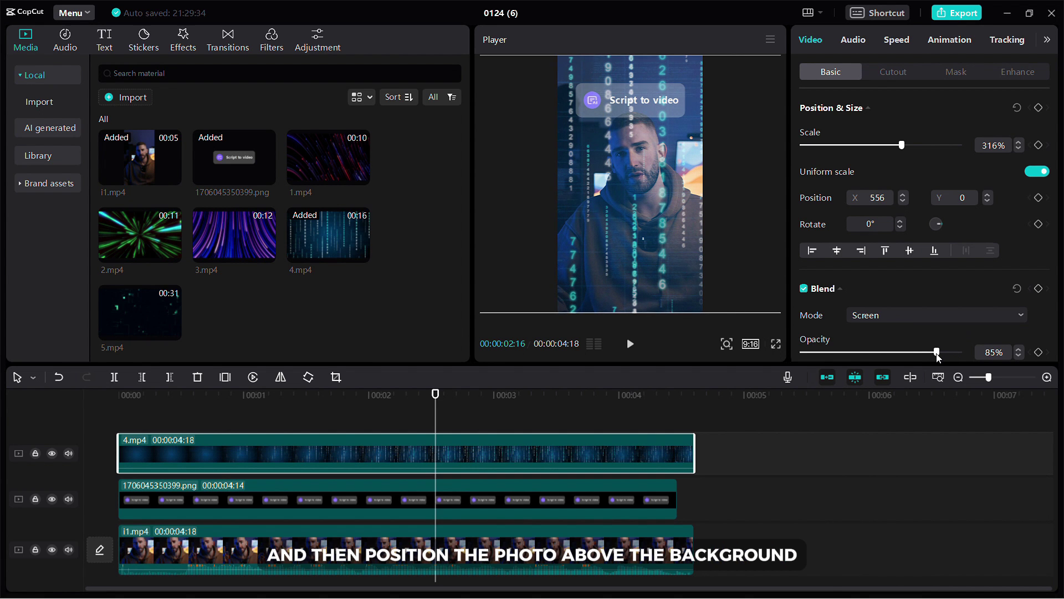
- Move the image clip 1706045350399.png to the track above 4.mp4 and give it the Fade Out exit animation
{"action": "scroll", "coordinate": [431, 450], "scroll_direction": "down", "scroll_amount": 1}
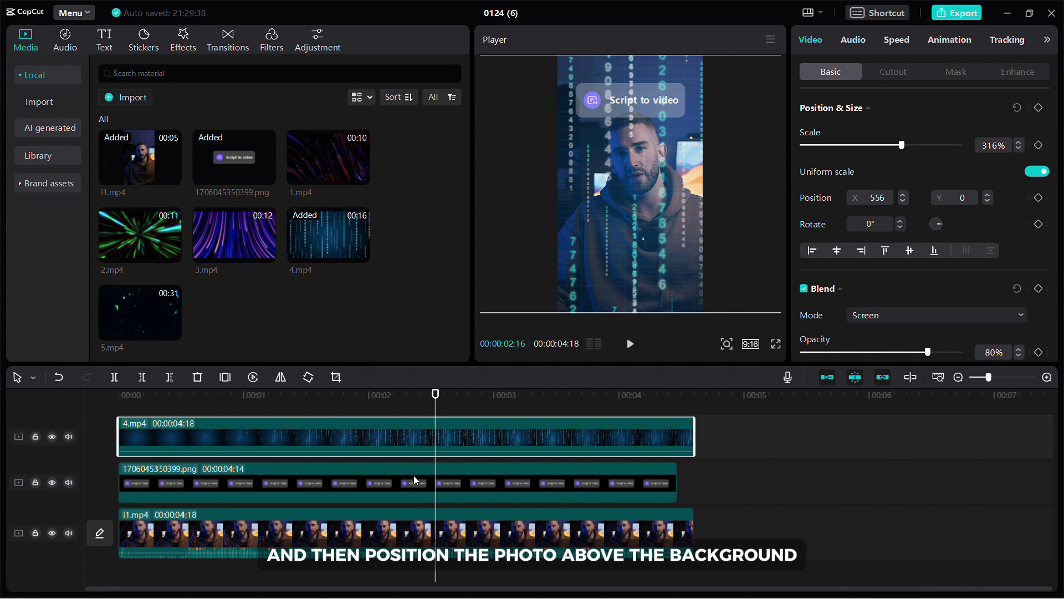
{"action": "left_click_drag", "start_coordinate": [415, 480], "coordinate": [406, 413]}
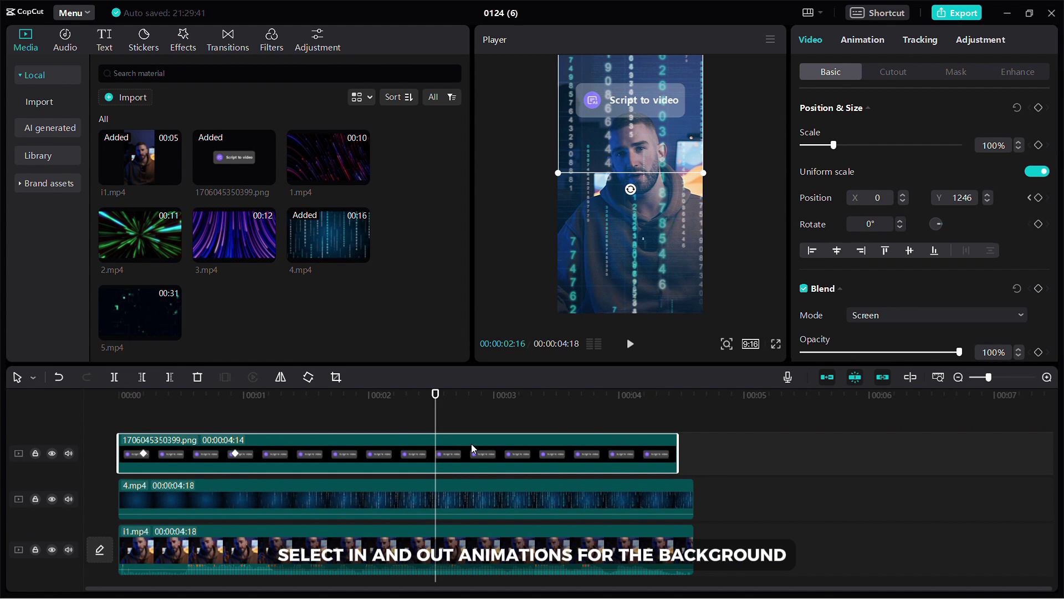
{"action": "left_click", "coordinate": [862, 44]}
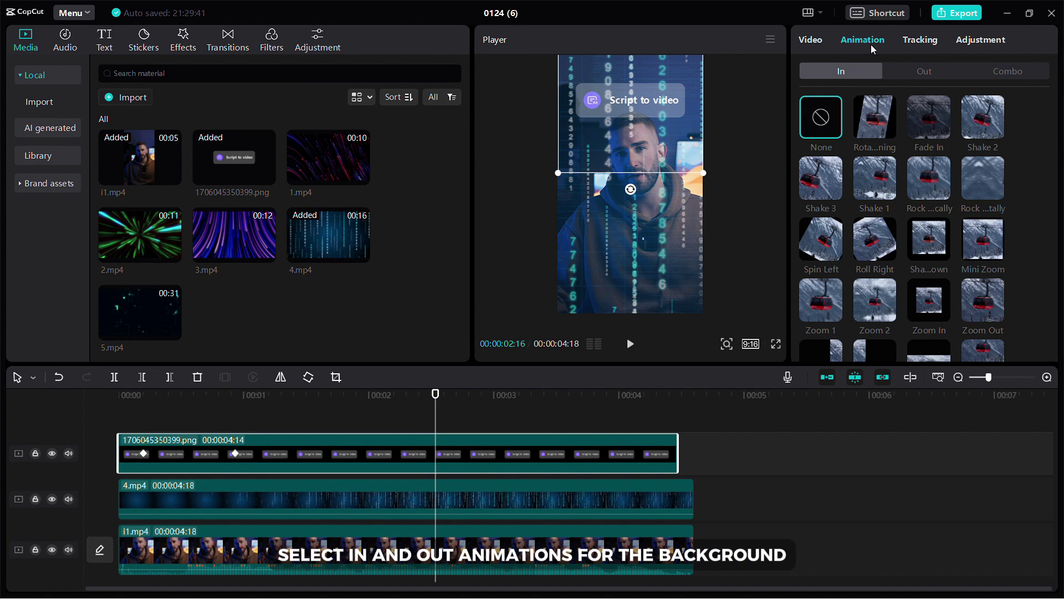
{"action": "left_click", "coordinate": [909, 71]}
{"action": "left_click", "coordinate": [927, 119]}
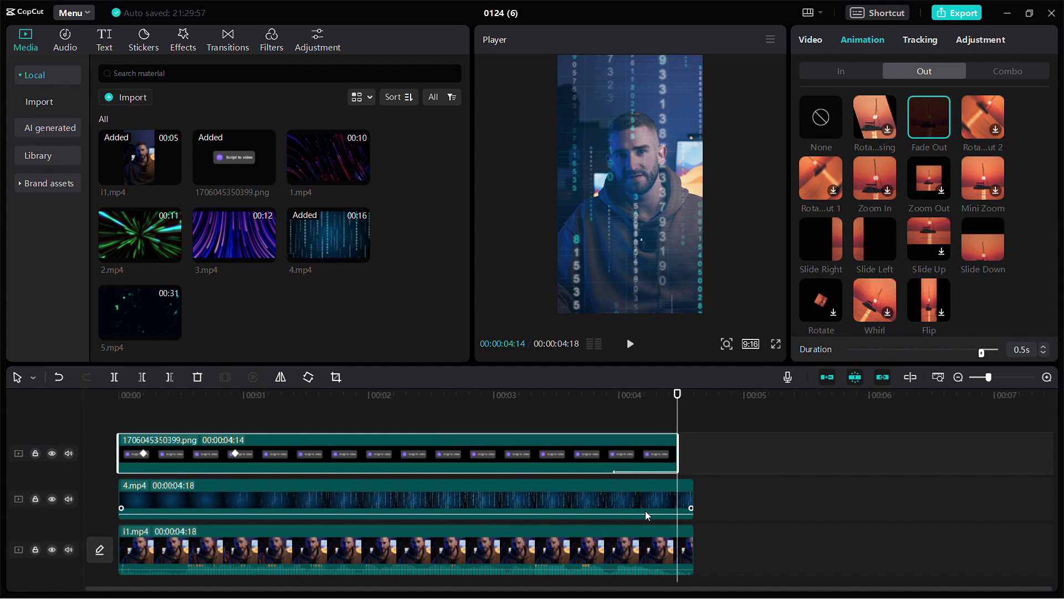
- Apply a 0.8 s Fade Out and a Fade In animation to 4.mp4, adjusting the Fade In duration
{"action": "left_click", "coordinate": [647, 514]}
{"action": "left_click", "coordinate": [915, 129]}
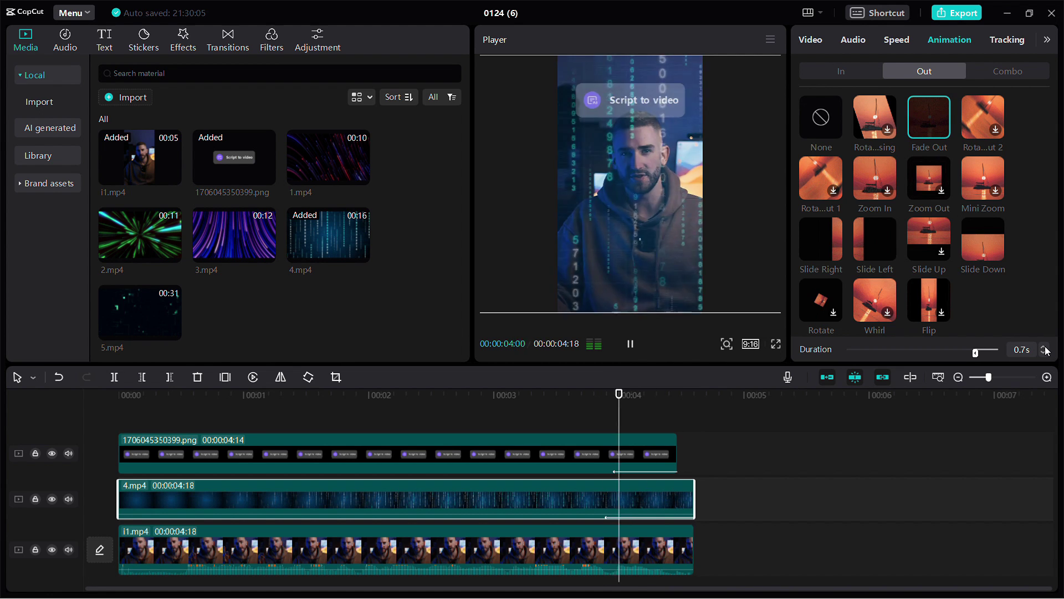
{"action": "left_click", "coordinate": [853, 75]}
{"action": "left_click", "coordinate": [929, 117]}
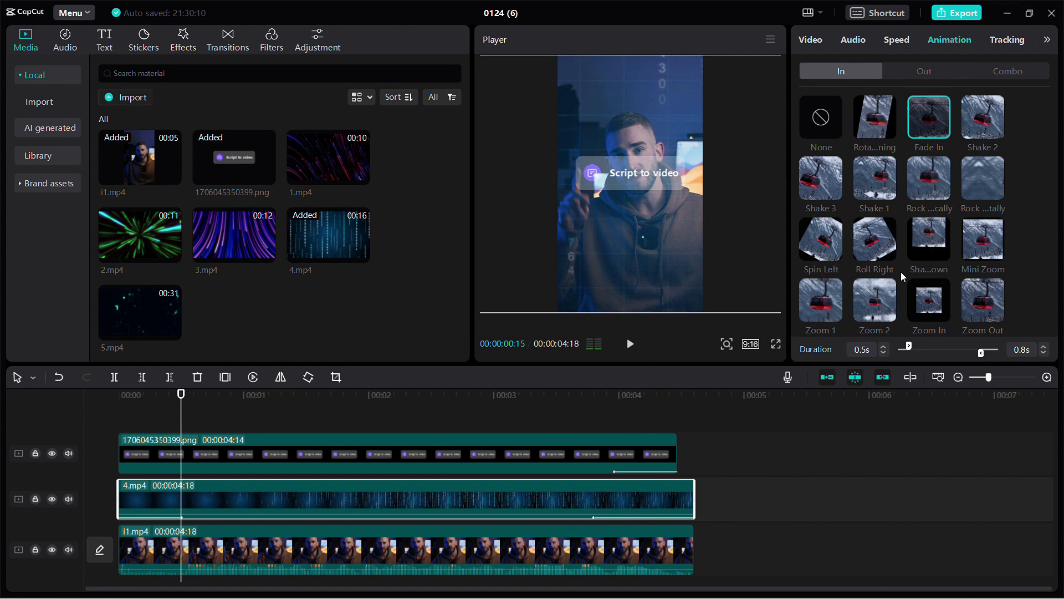
{"action": "left_click", "coordinate": [884, 348]}
- Place a silenced copy of i1.mp4 at the start of the topmost track and remove its background with Auto cutout
{"action": "left_click_drag", "start_coordinate": [143, 150], "coordinate": [88, 407]}
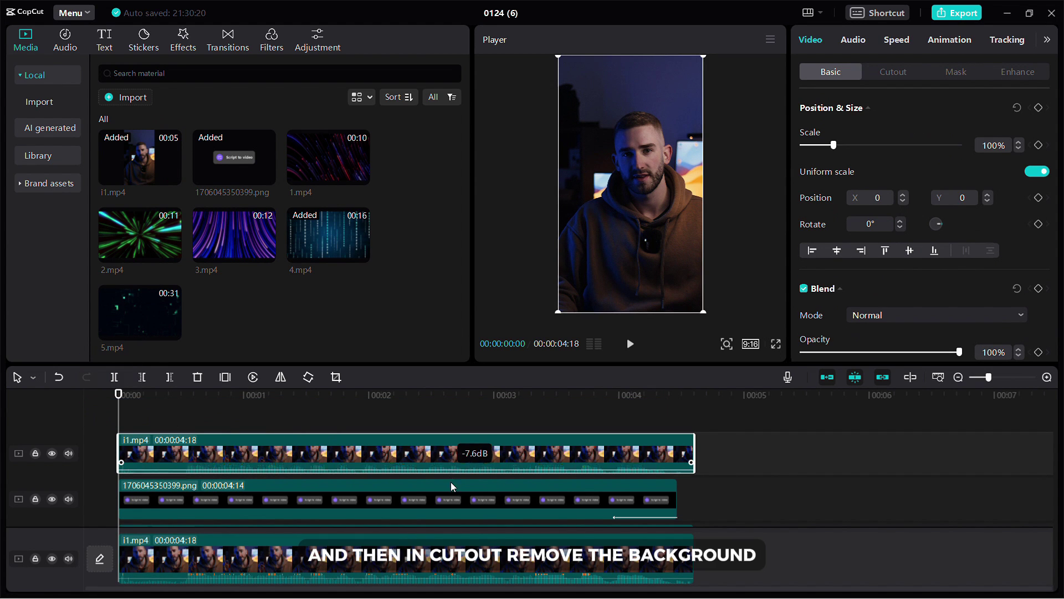
{"action": "left_click_drag", "start_coordinate": [451, 487], "coordinate": [451, 497]}
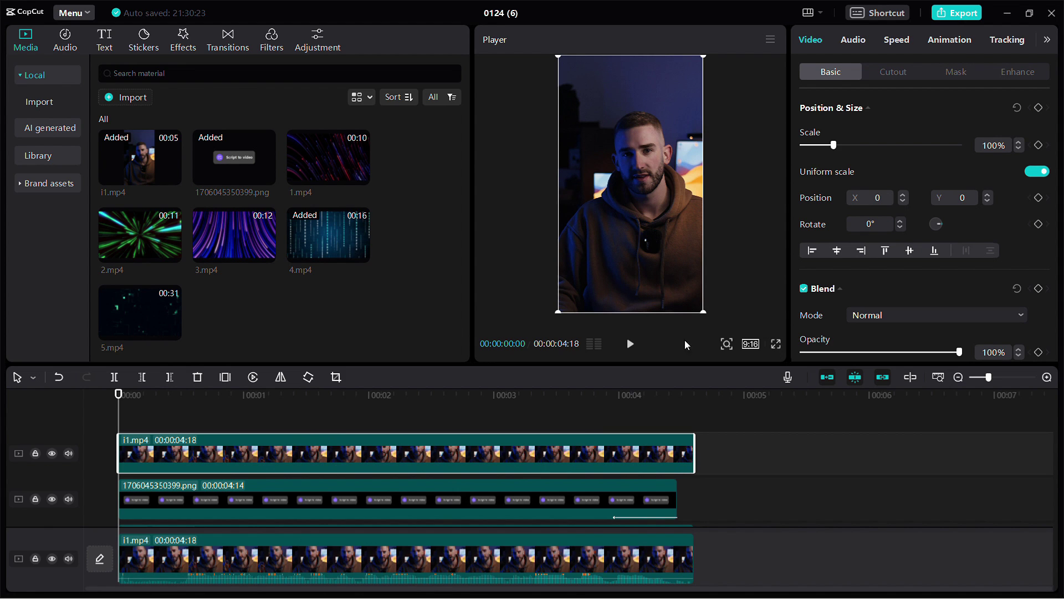
{"action": "left_click", "coordinate": [893, 72]}
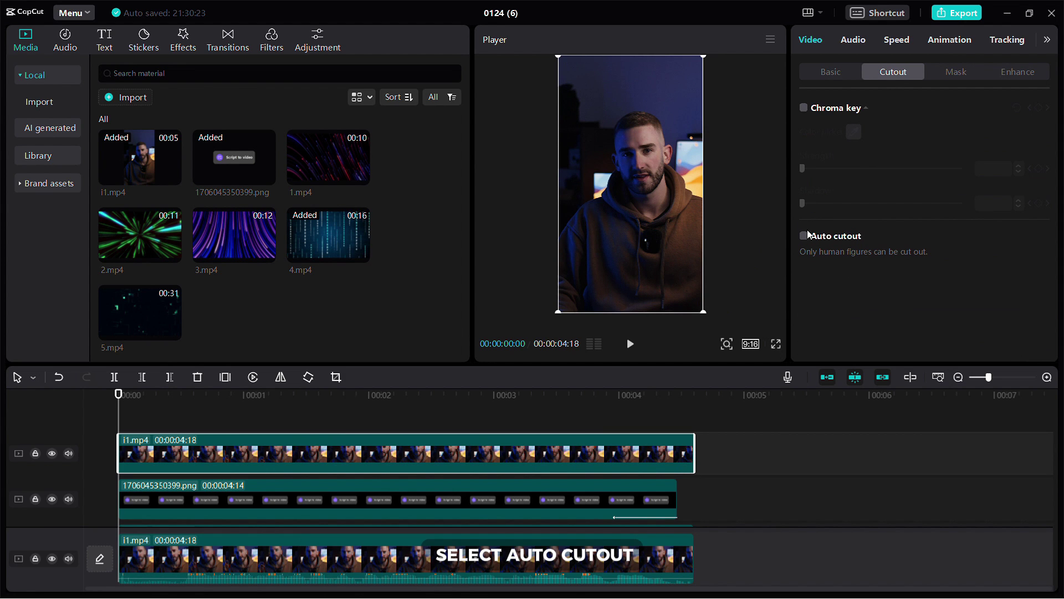
{"action": "left_click", "coordinate": [804, 237]}
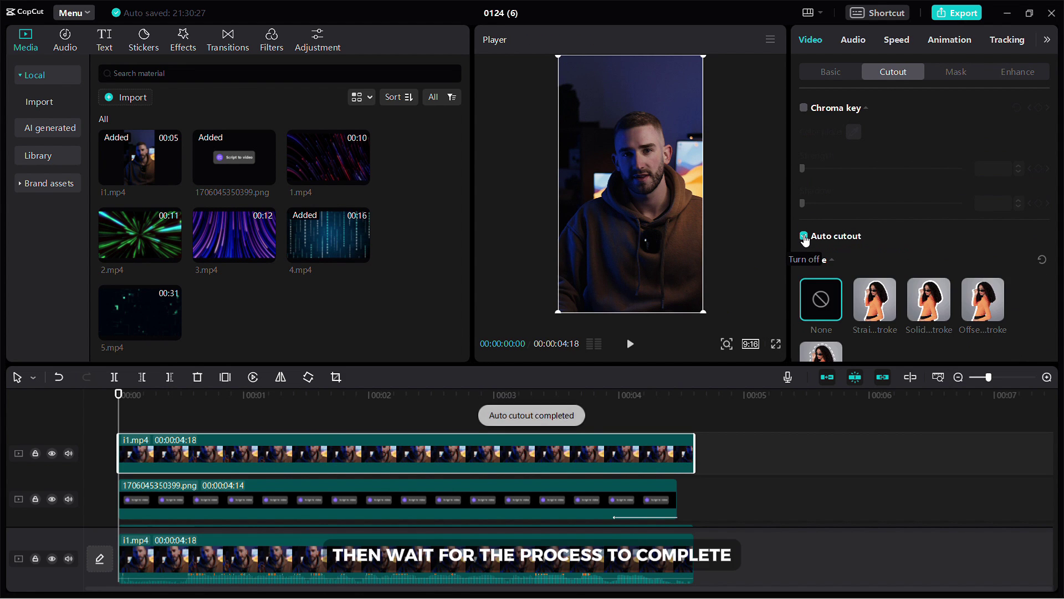
- Play the layered composition in full-screen view
{"action": "left_click", "coordinate": [776, 346]}
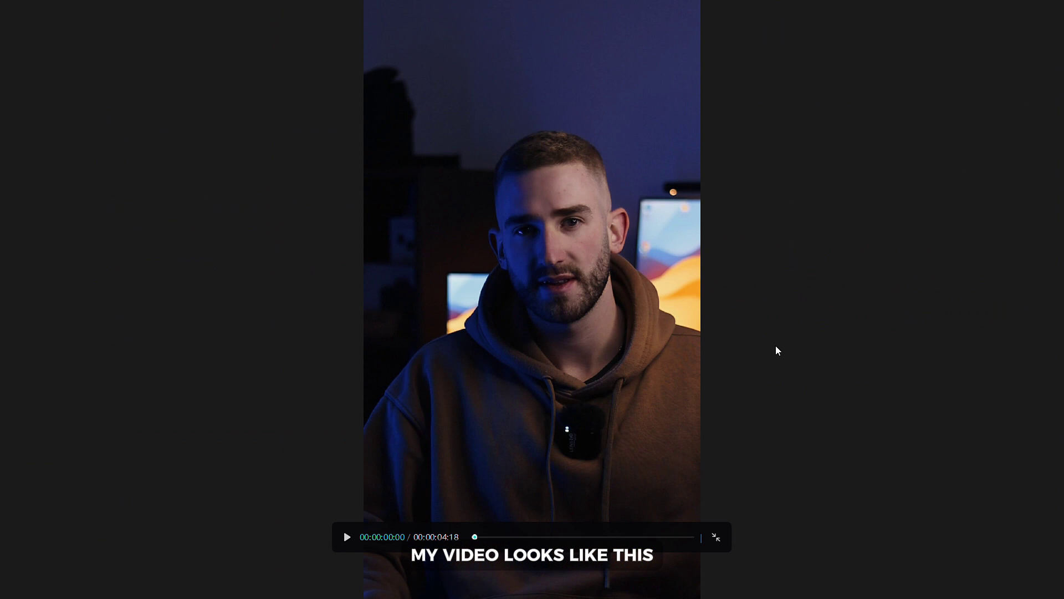
{"action": "left_click", "coordinate": [347, 537]}
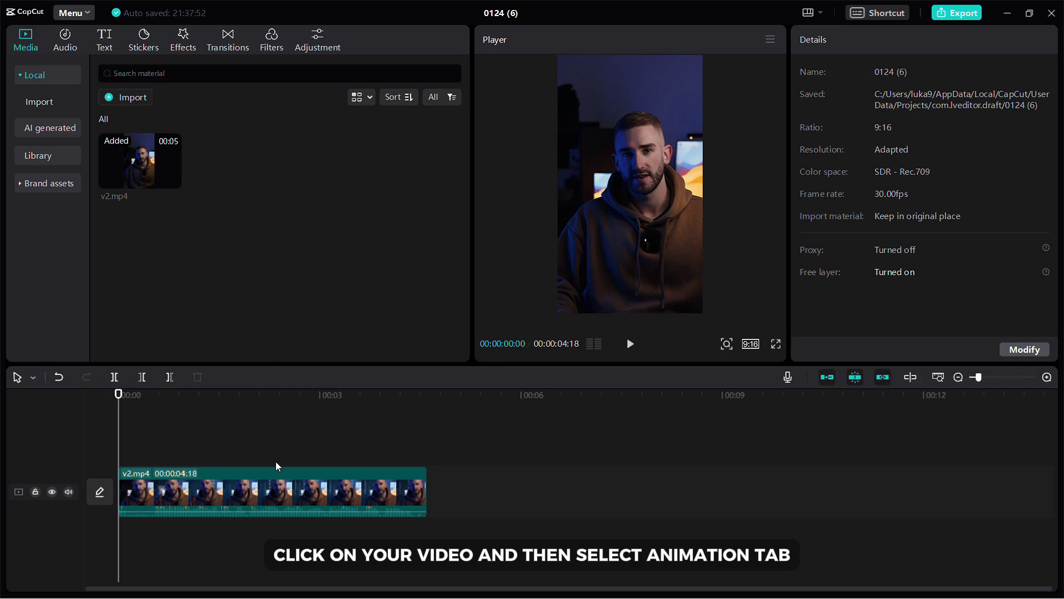
- Apply the Shake 3 entrance animation to v2.mp4 with a duration of 0.7 s
{"action": "left_click", "coordinate": [276, 477]}
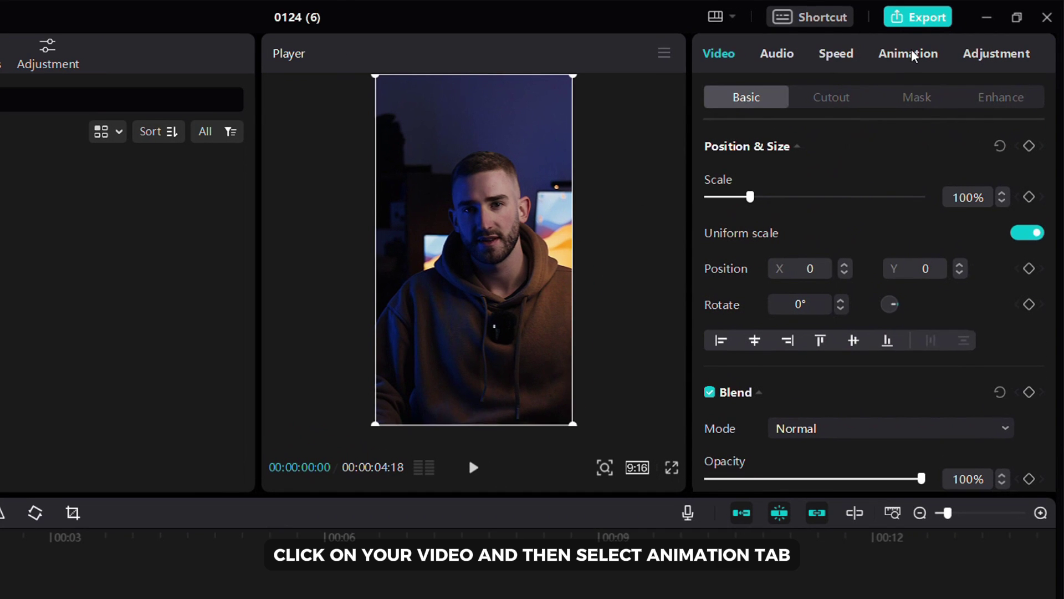
{"action": "left_click", "coordinate": [913, 54]}
{"action": "left_click", "coordinate": [757, 244]}
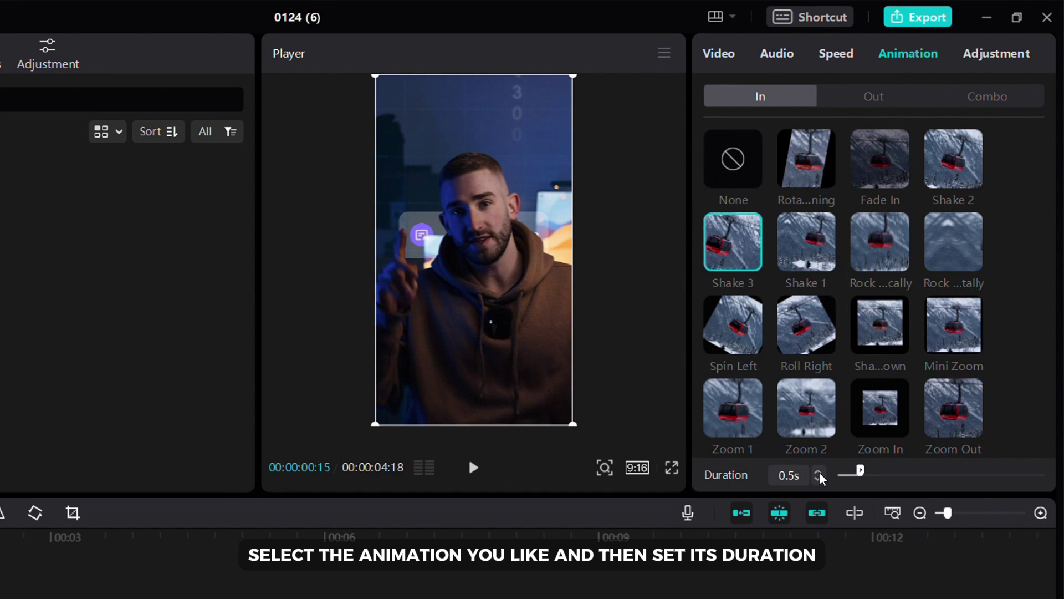
{"action": "left_click", "coordinate": [818, 471]}
{"action": "left_click", "coordinate": [819, 471]}
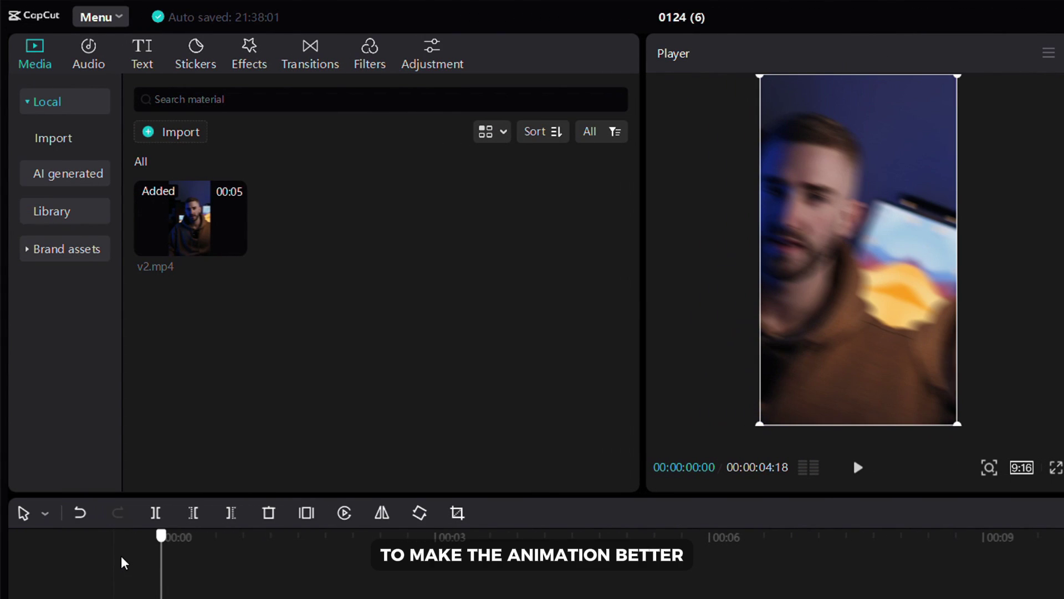
- Add the Finger snap sound effect from the Transition category at the timeline's start and play back the result
{"action": "left_click", "coordinate": [76, 58]}
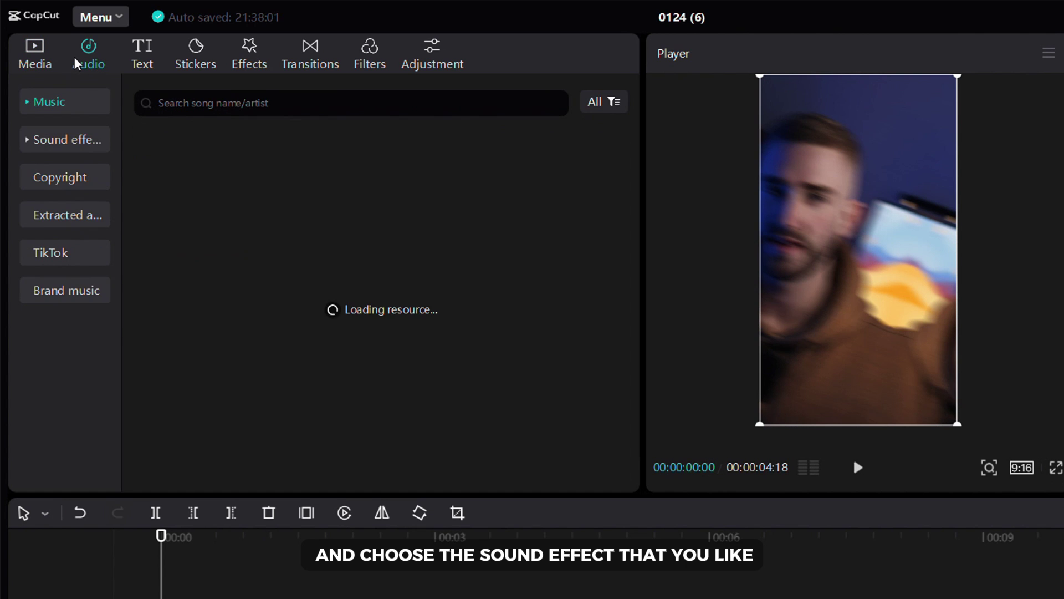
{"action": "left_click", "coordinate": [59, 142]}
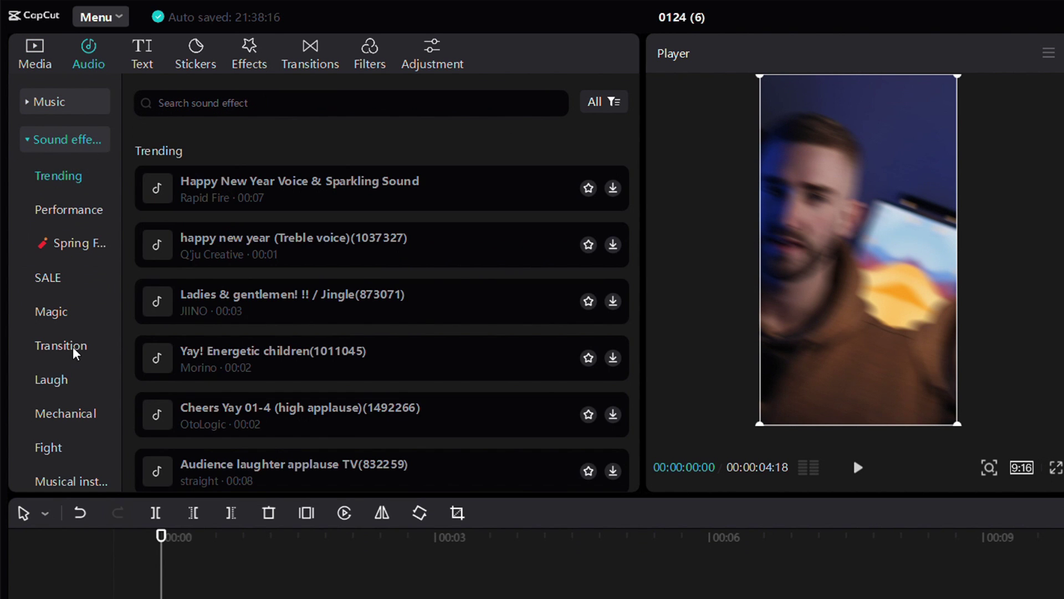
{"action": "left_click", "coordinate": [12, 348]}
{"action": "scroll", "coordinate": [250, 336], "scroll_direction": "down", "scroll_amount": 10}
{"action": "scroll", "coordinate": [333, 333], "scroll_direction": "up", "scroll_amount": 10}
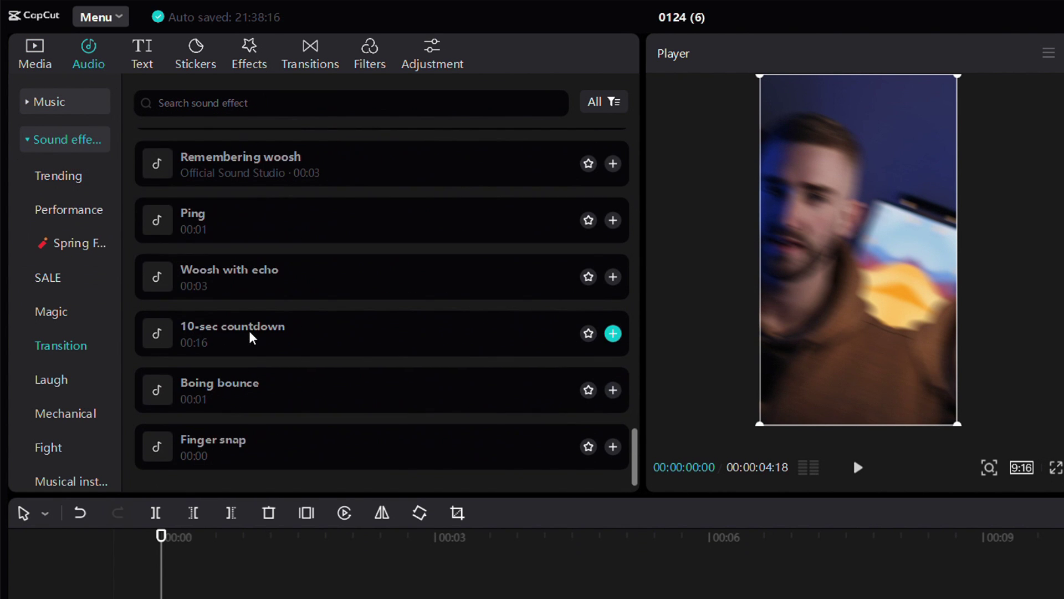
{"action": "scroll", "coordinate": [458, 416], "scroll_direction": "down", "scroll_amount": 1}
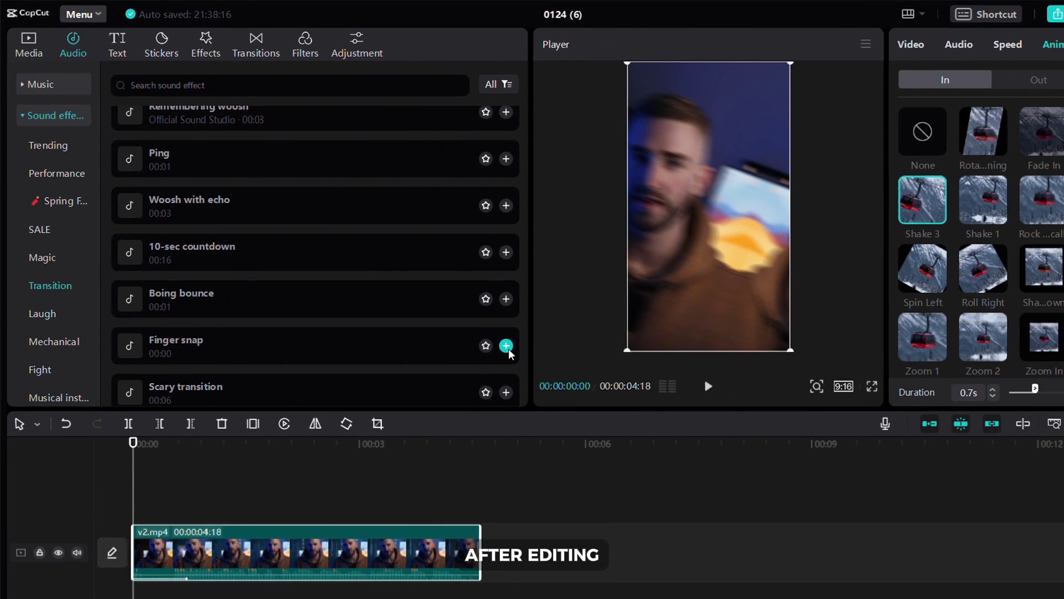
{"action": "left_click", "coordinate": [506, 346]}
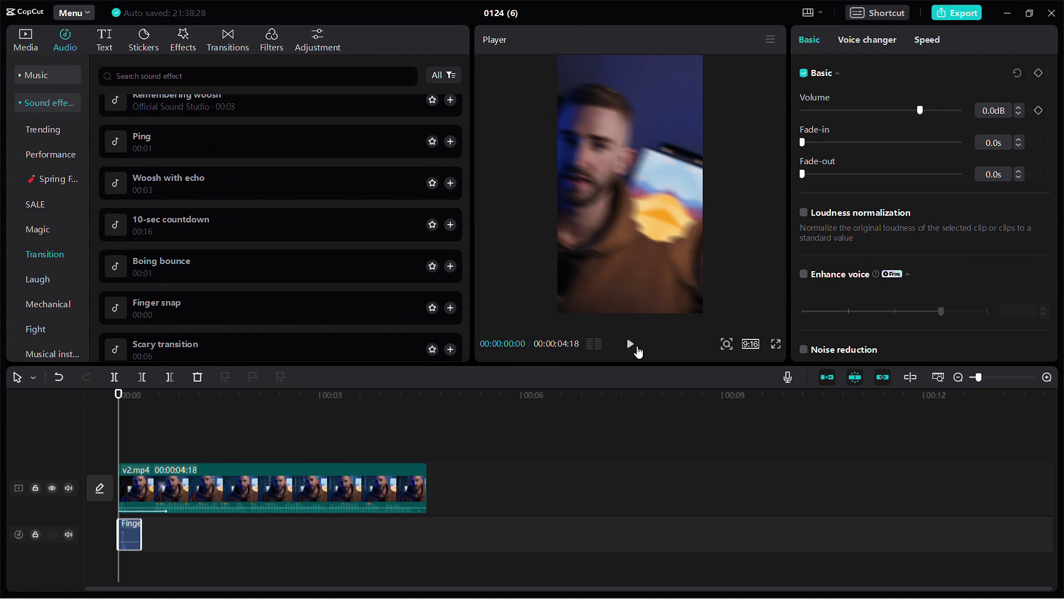
{"action": "left_click", "coordinate": [638, 348]}
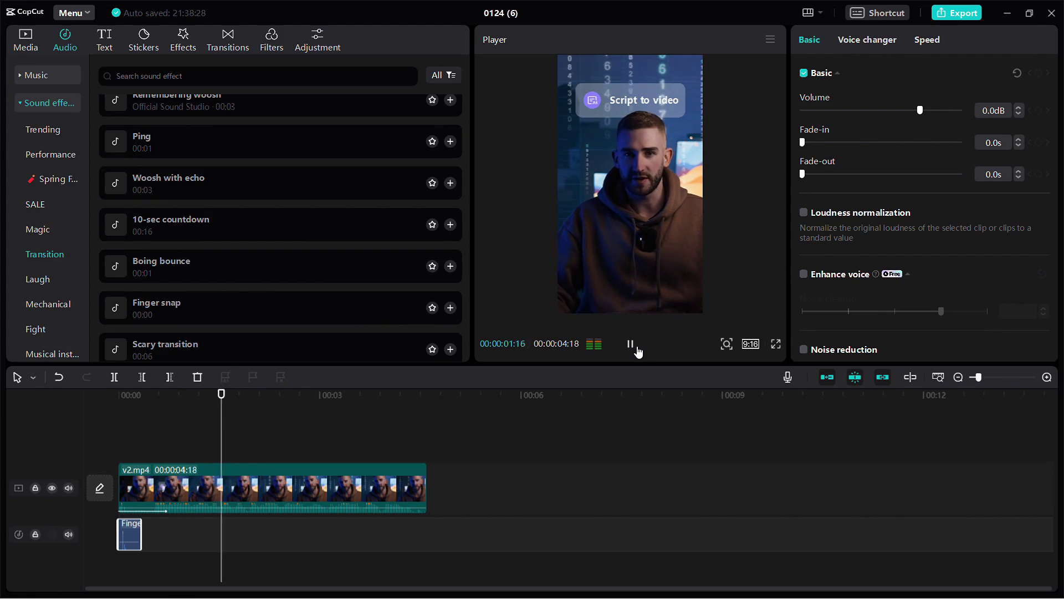
{"action": "left_click", "coordinate": [638, 349]}
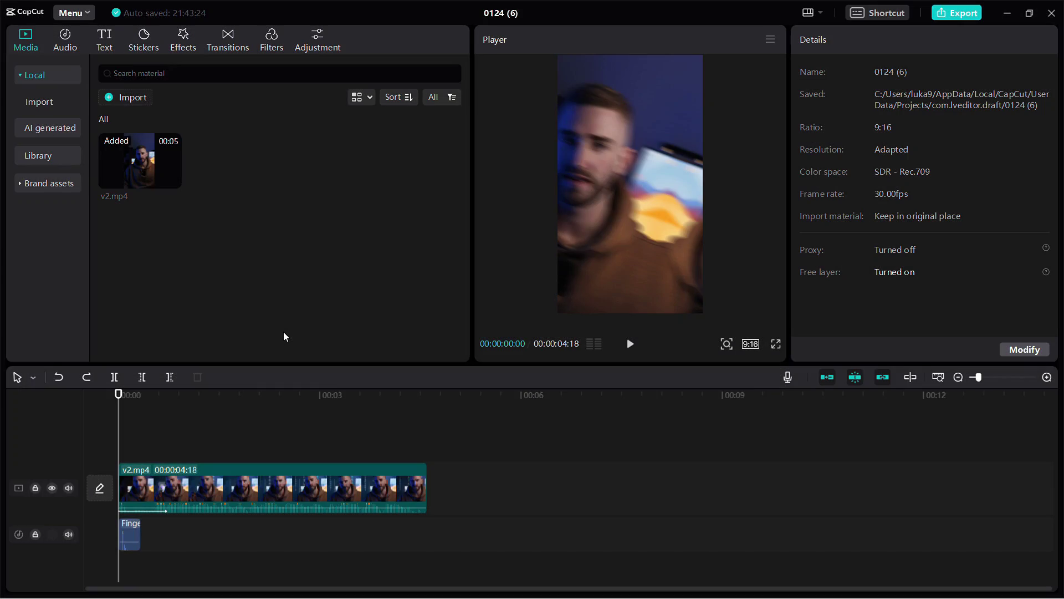
- Add a Scale keyframe to v2.mp4 at 00:00:00:14
{"action": "left_click", "coordinate": [142, 430]}
{"action": "left_click", "coordinate": [151, 430]}
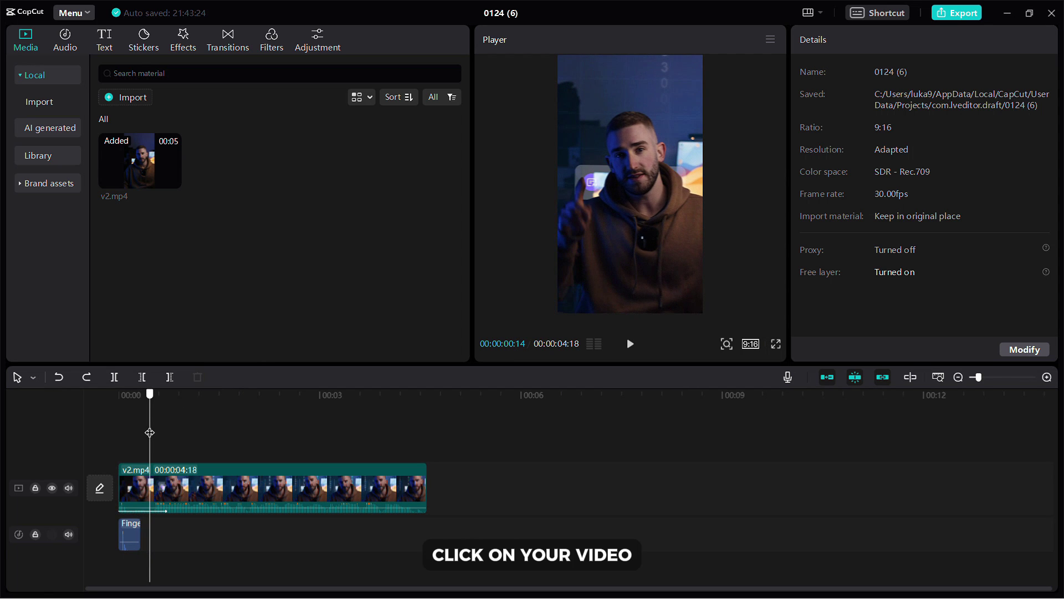
{"action": "left_click", "coordinate": [151, 438]}
{"action": "left_click", "coordinate": [186, 486]}
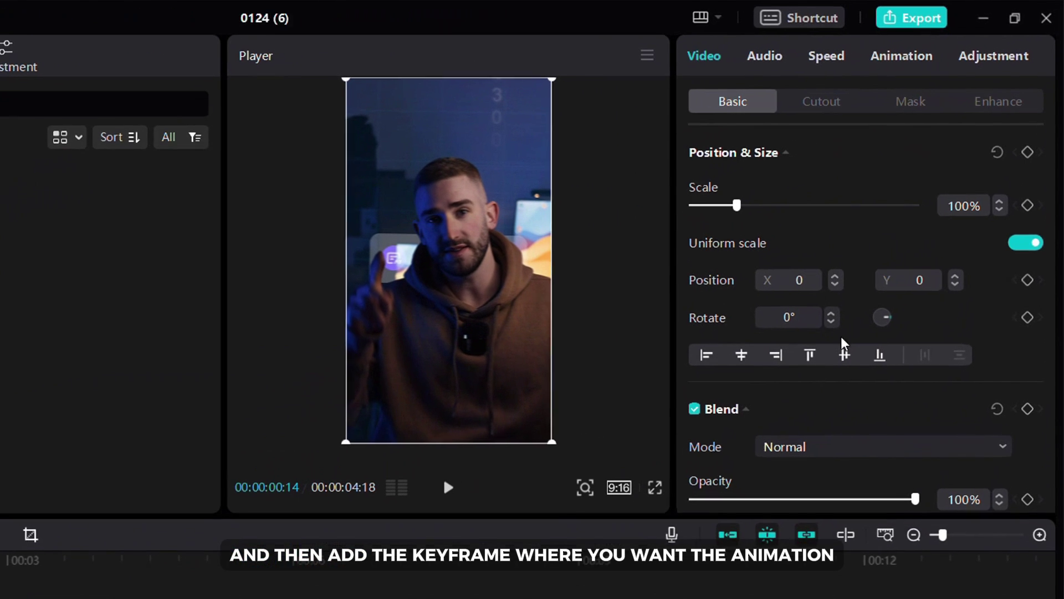
{"action": "left_click", "coordinate": [1027, 206]}
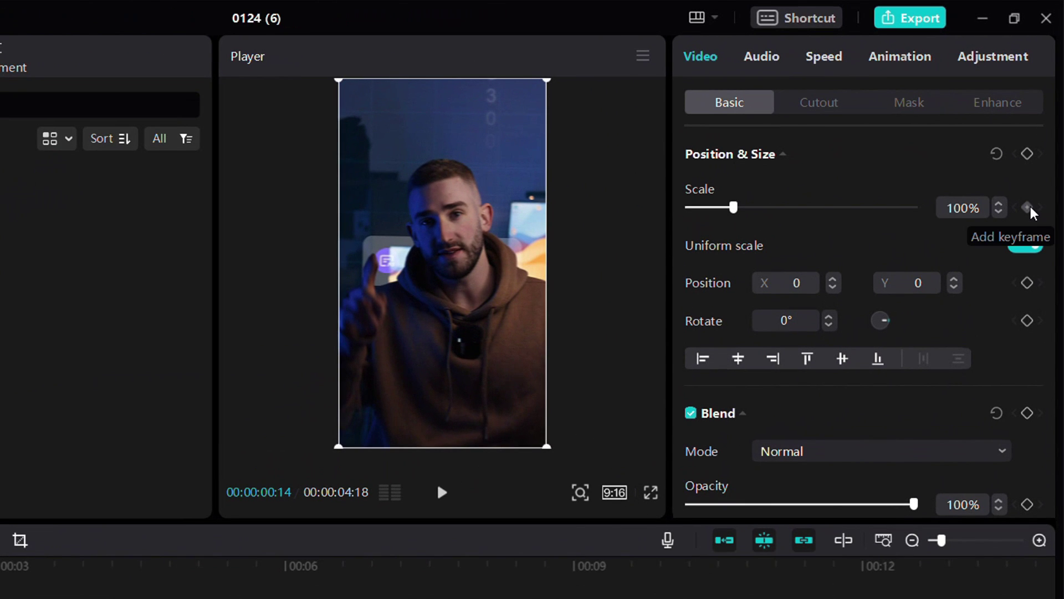
{"action": "left_click", "coordinate": [1029, 208]}
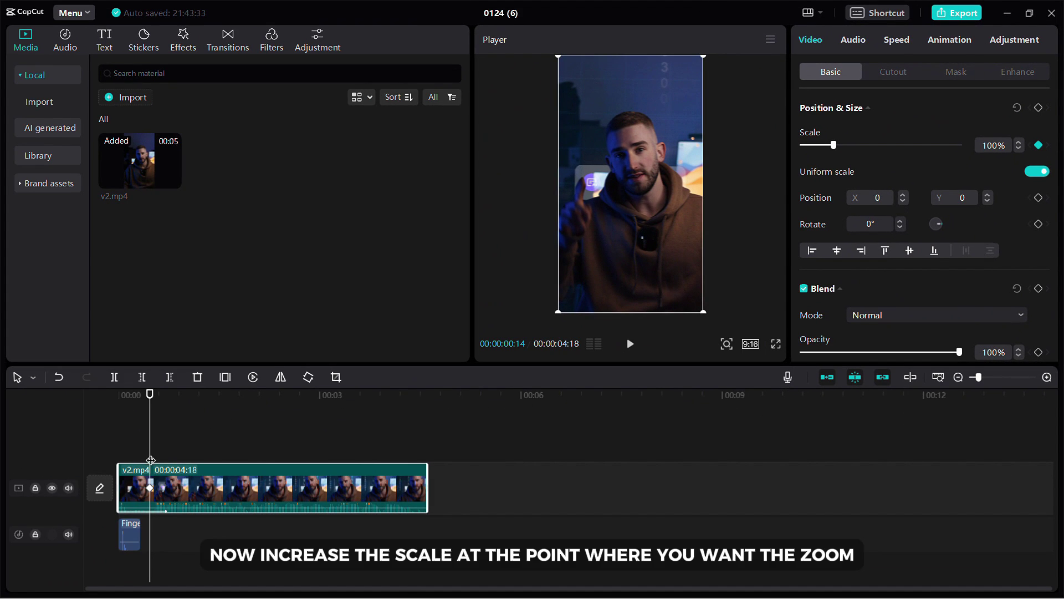
- At 00:00:01:03, enlarge v2.mp4 to 121% scale and shift it vertically to Y -411
{"action": "left_click_drag", "start_coordinate": [152, 458], "coordinate": [192, 456]}
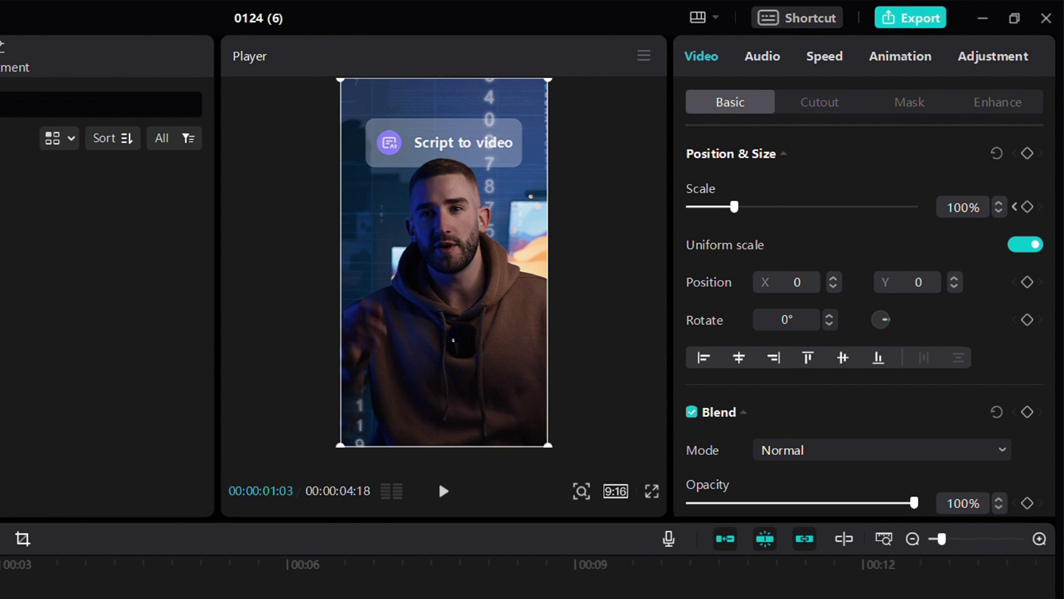
{"action": "left_click_drag", "start_coordinate": [743, 211], "coordinate": [744, 210]}
{"action": "left_click_drag", "start_coordinate": [476, 213], "coordinate": [475, 252]}
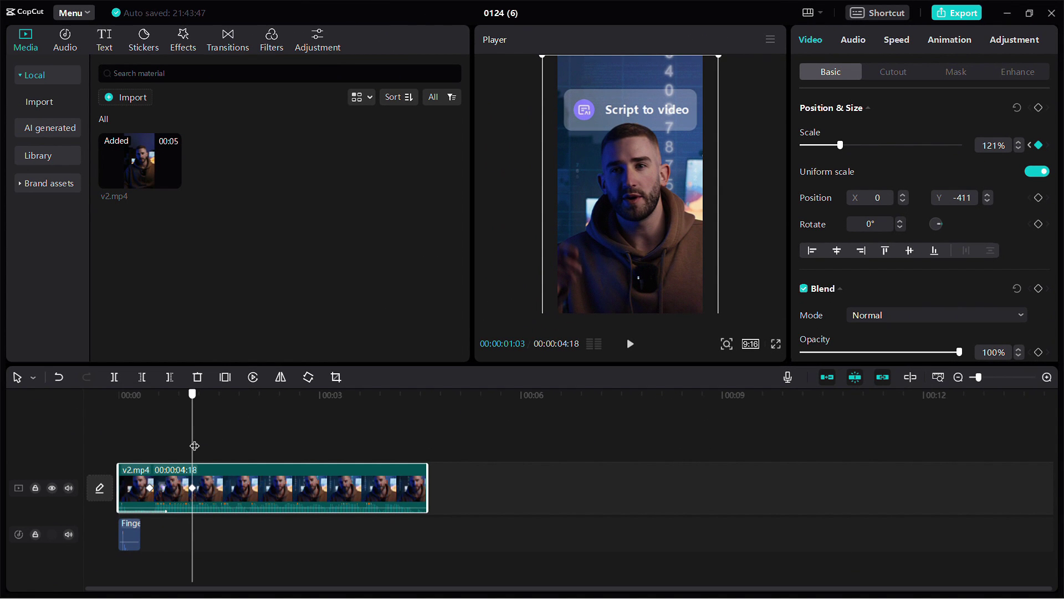
- Set the scale of v2.mp4 to 100% at 00:00:02:11
{"action": "left_click_drag", "start_coordinate": [194, 446], "coordinate": [278, 450]}
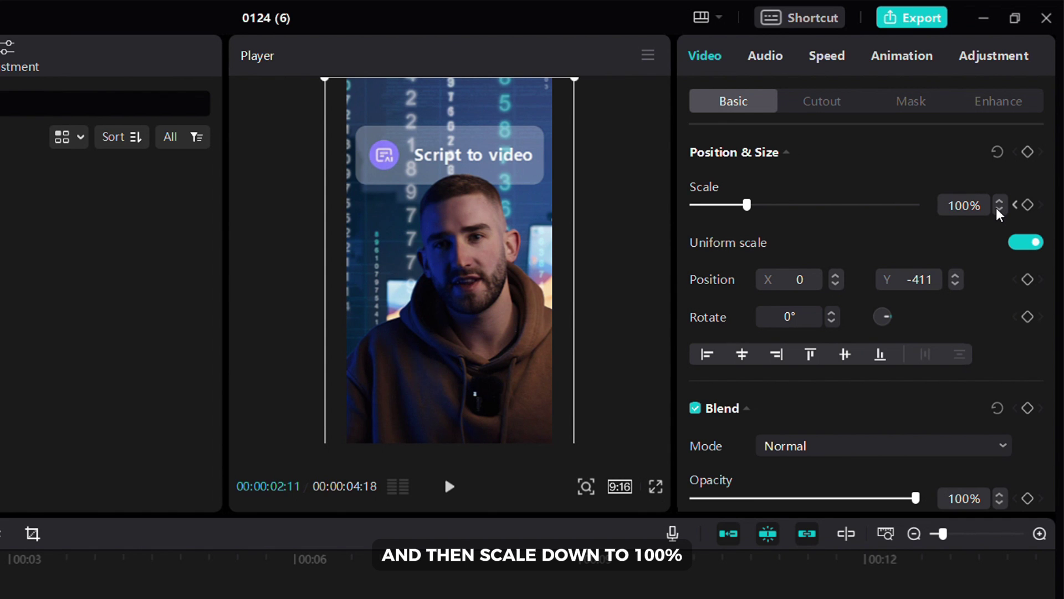
{"action": "left_click", "coordinate": [907, 252]}
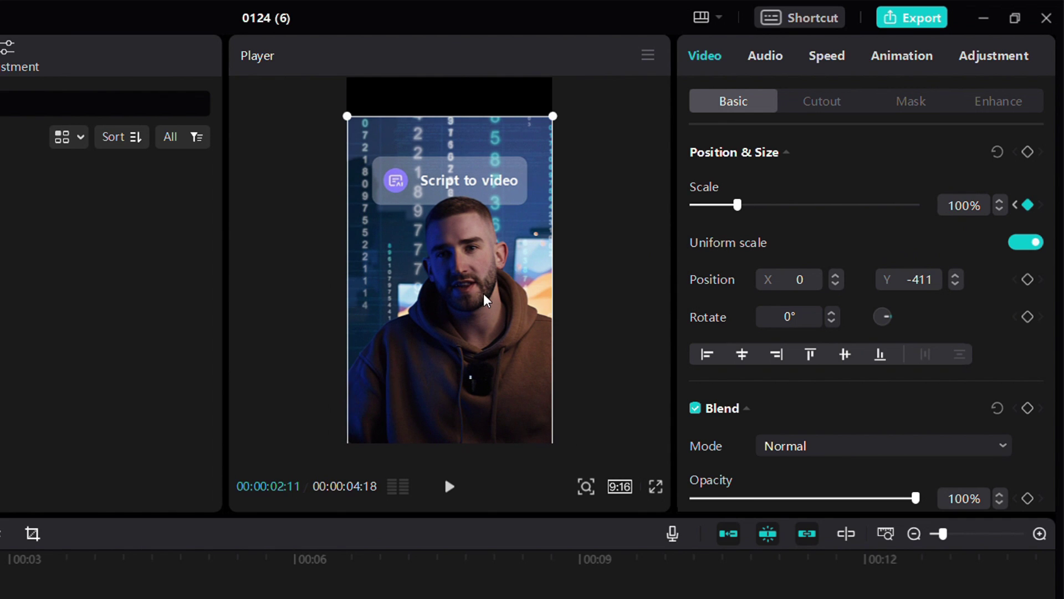
- Move v2.mp4 vertically to Y 0 at 00:00:02:11 and expand its Scale keyframe graph in the timeline
{"action": "left_click_drag", "start_coordinate": [484, 300], "coordinate": [484, 262]}
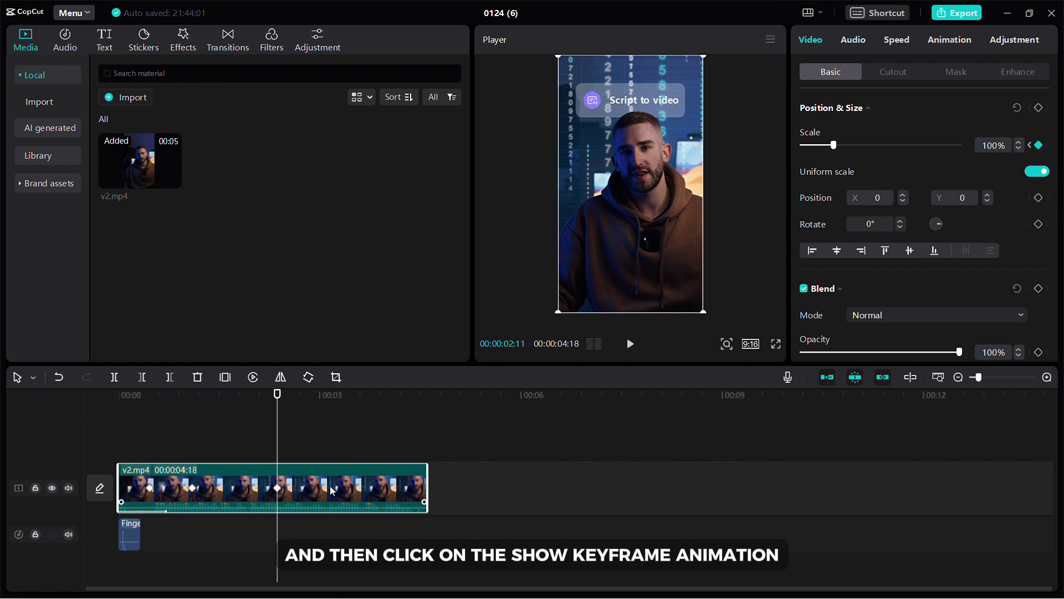
{"action": "right_click", "coordinate": [329, 487]}
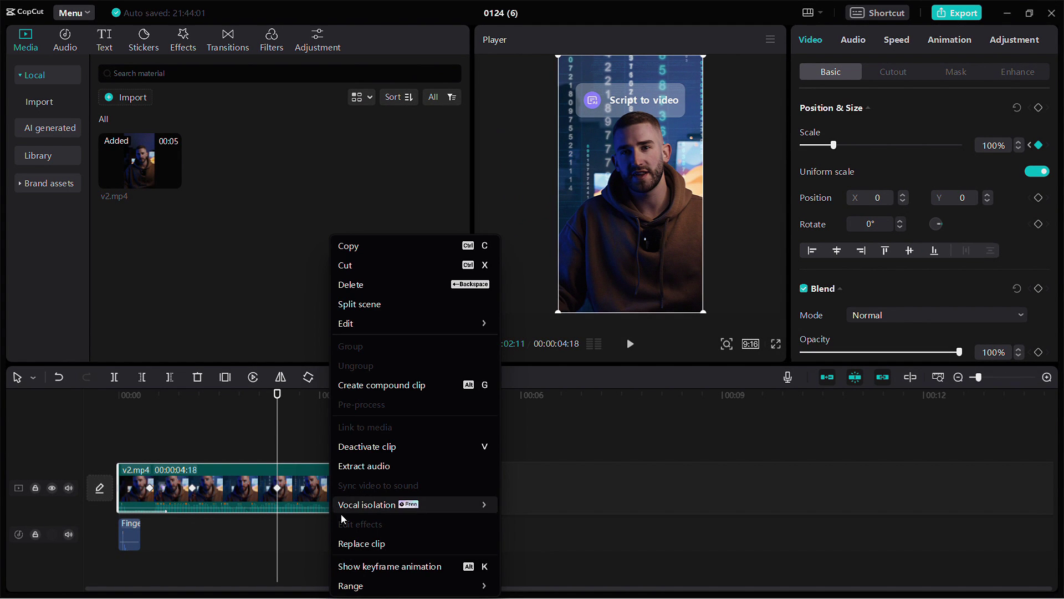
{"action": "left_click", "coordinate": [356, 566]}
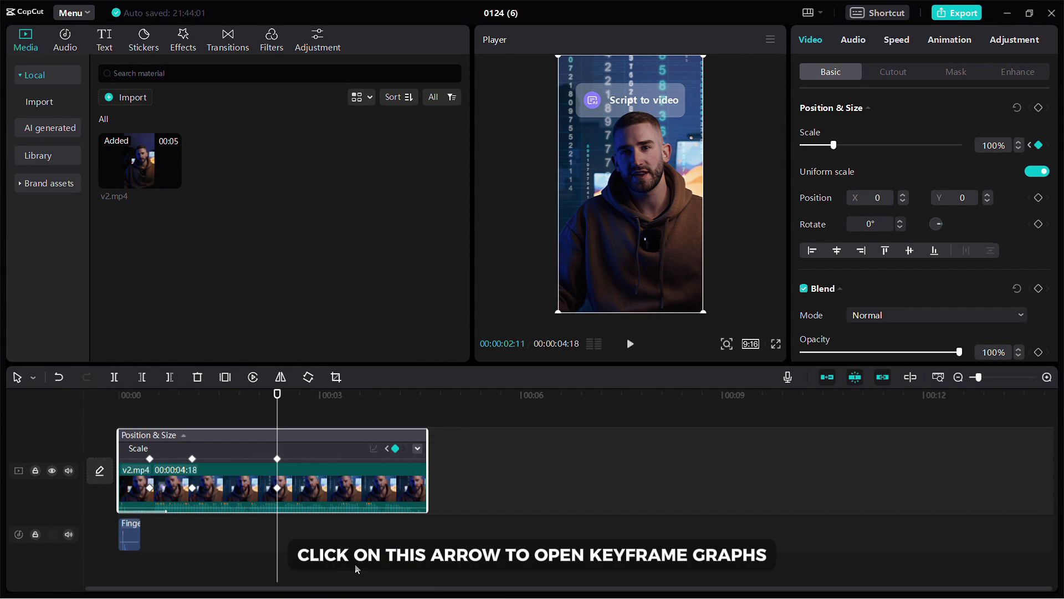
{"action": "left_click", "coordinate": [418, 448]}
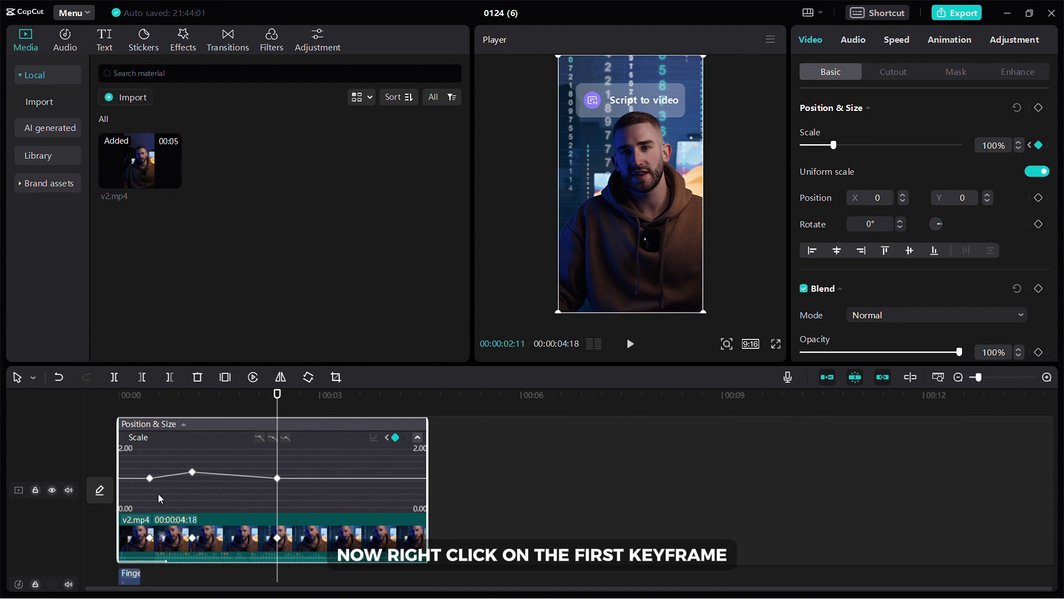
- Apply the Ease Out 2 graph to the first Scale keyframe of v2.mp4 at 00:00:00:14
{"action": "left_click", "coordinate": [152, 397]}
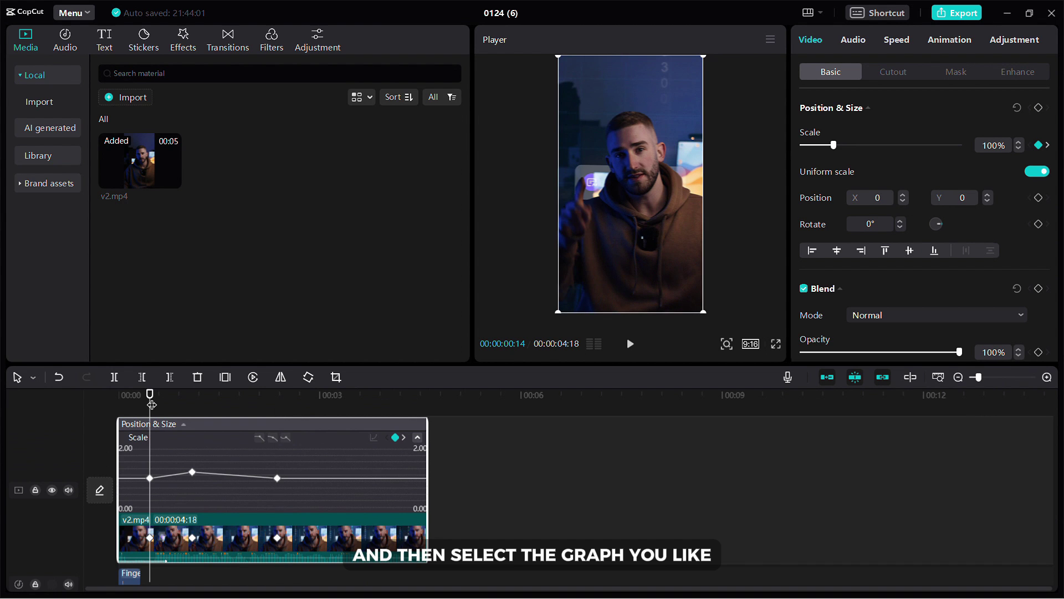
{"action": "right_click", "coordinate": [149, 477]}
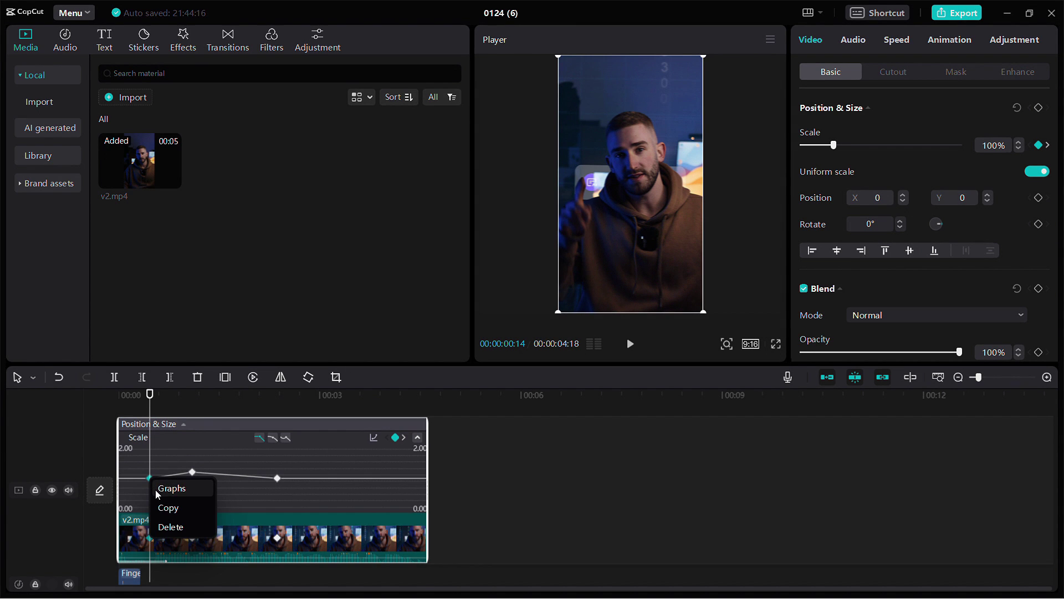
{"action": "left_click", "coordinate": [157, 493]}
{"action": "left_click", "coordinate": [188, 545]}
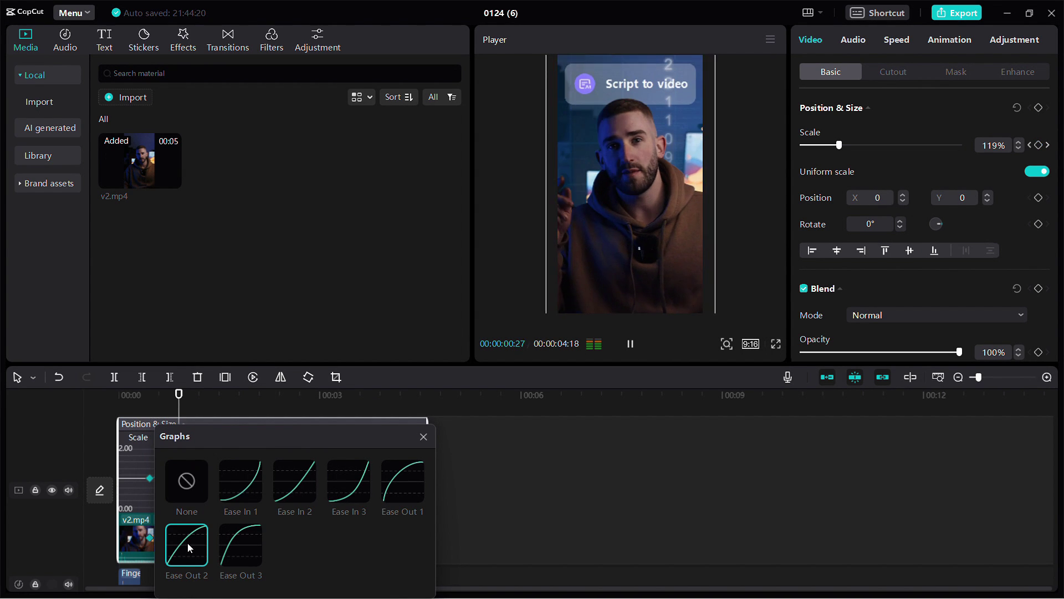
{"action": "left_click", "coordinate": [423, 436]}
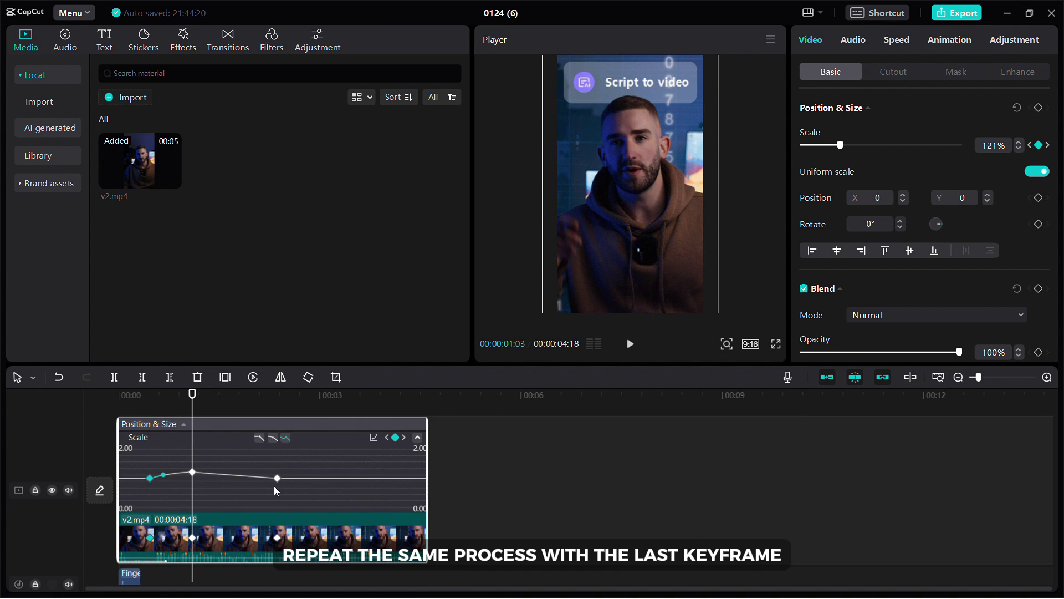
- Apply the Ease Out 3 graph to the last Scale keyframe of v2.mp4 at 00:00:02:11
{"action": "left_click", "coordinate": [275, 408]}
{"action": "left_click", "coordinate": [277, 477]}
{"action": "right_click", "coordinate": [275, 478]}
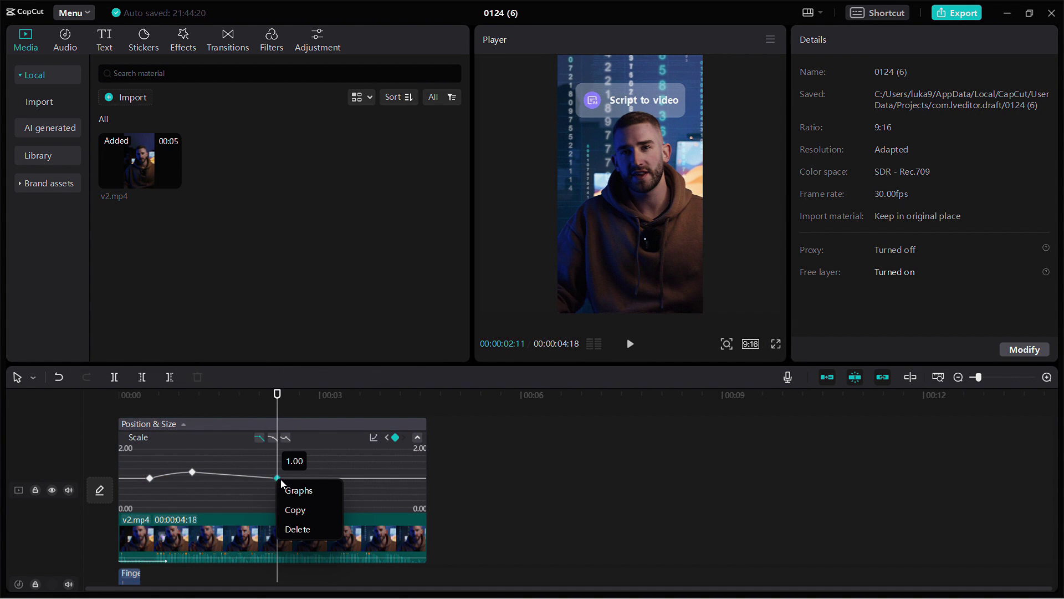
{"action": "left_click", "coordinate": [287, 487]}
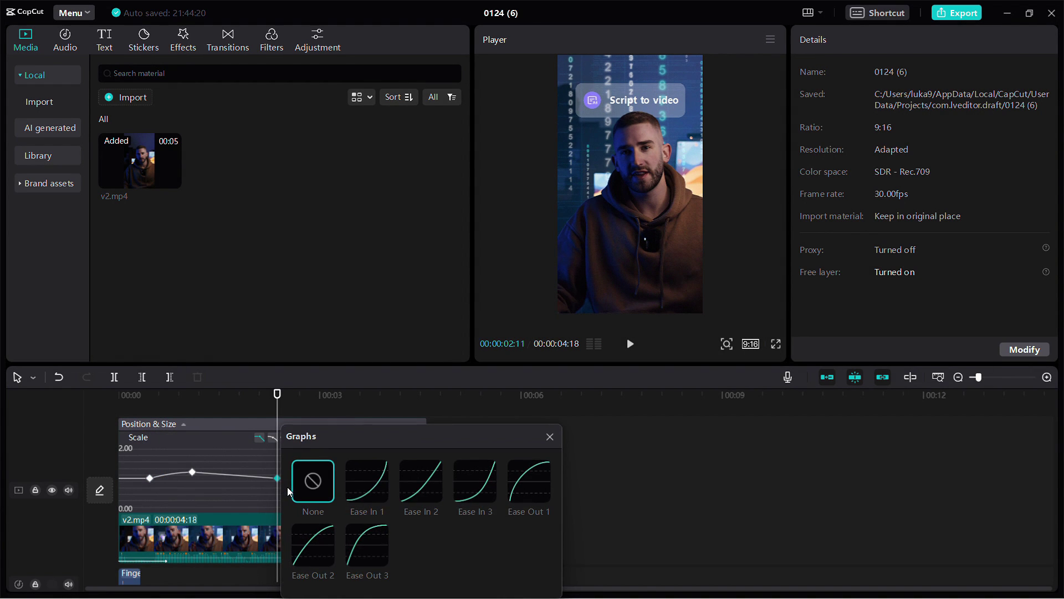
{"action": "left_click", "coordinate": [372, 540]}
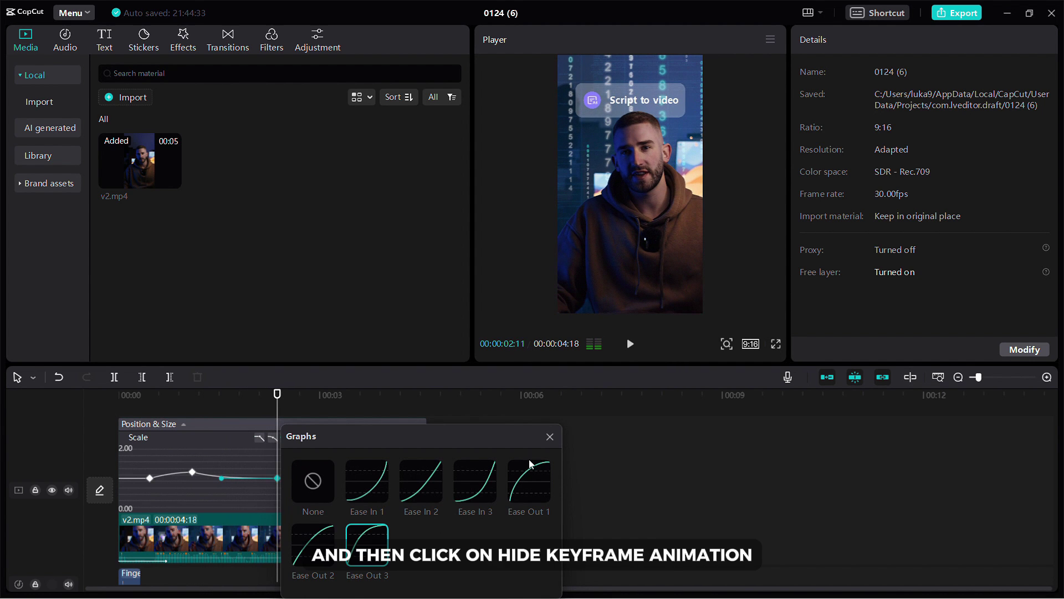
{"action": "left_click", "coordinate": [550, 437]}
- Hide the keyframe animation of v2.mp4 and play the timeline from the start to review the zoom
{"action": "right_click", "coordinate": [340, 535]}
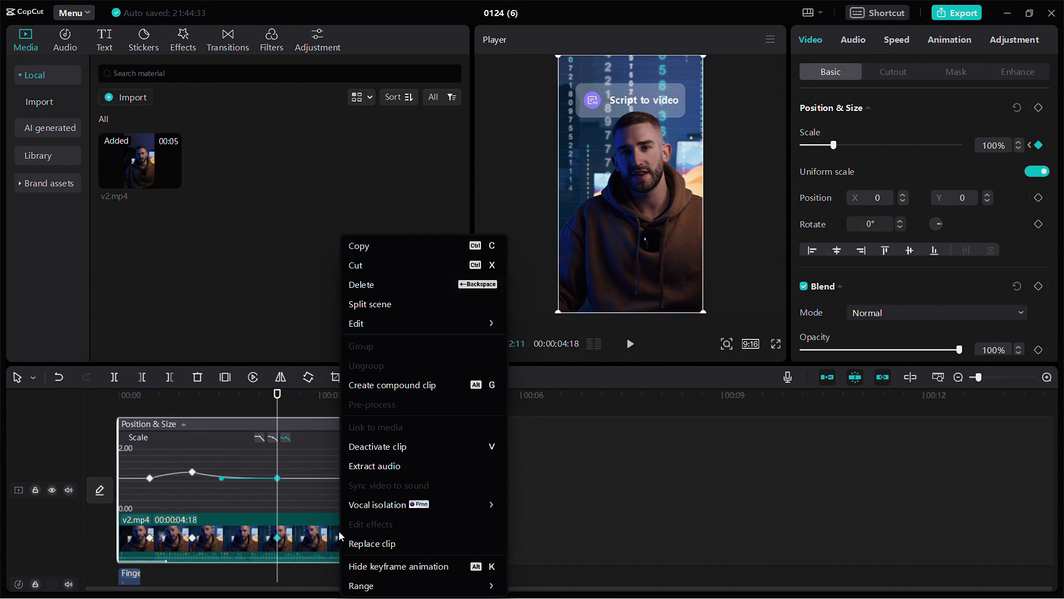
{"action": "left_click", "coordinate": [361, 566]}
{"action": "left_click_drag", "start_coordinate": [183, 400], "coordinate": [79, 417]}
{"action": "left_click", "coordinate": [139, 434]}
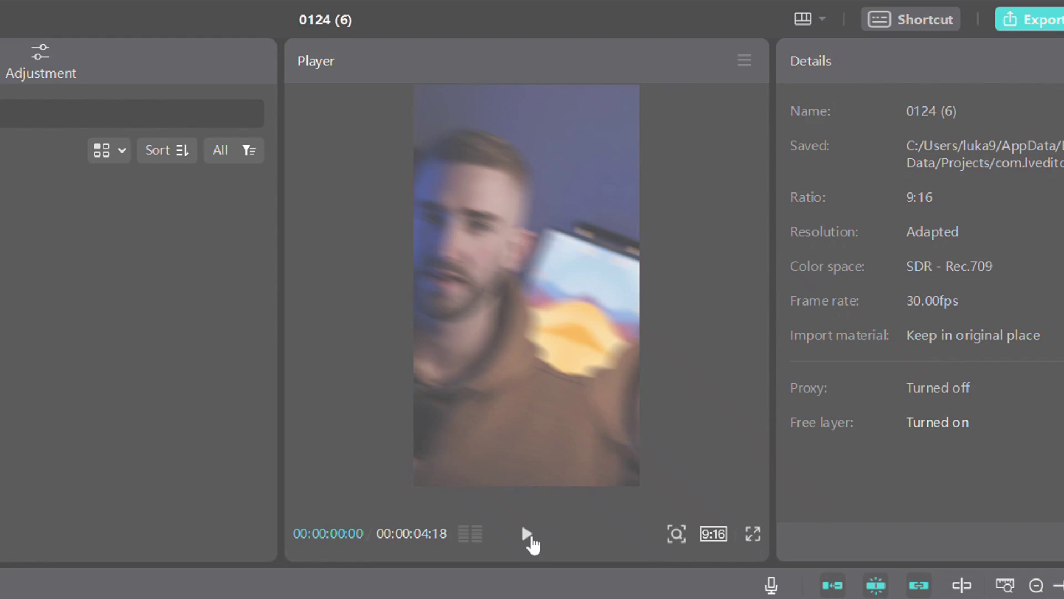
{"action": "left_click", "coordinate": [528, 536]}
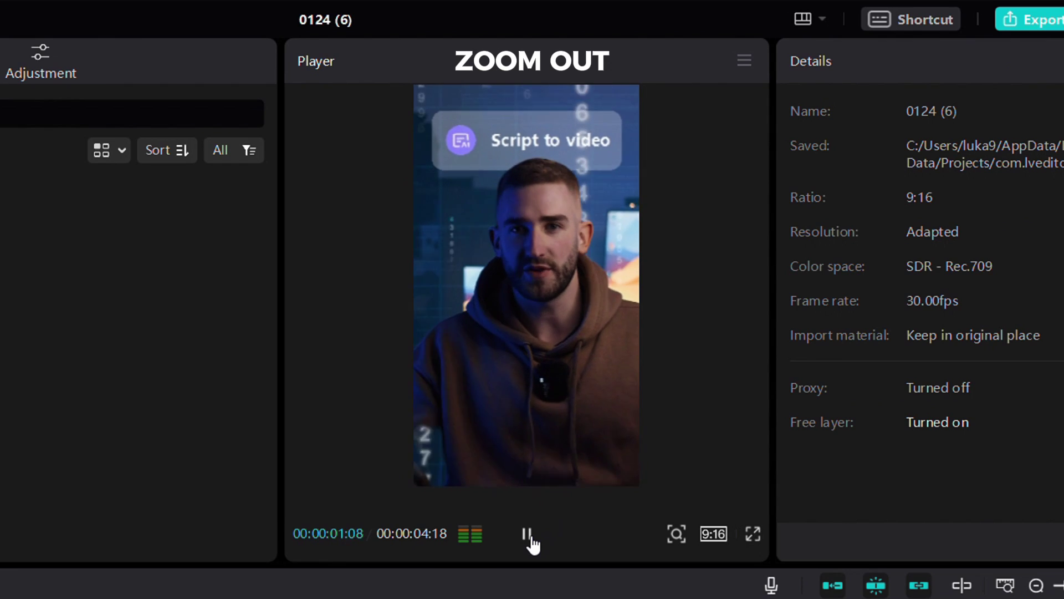
{"action": "left_click", "coordinate": [528, 535]}
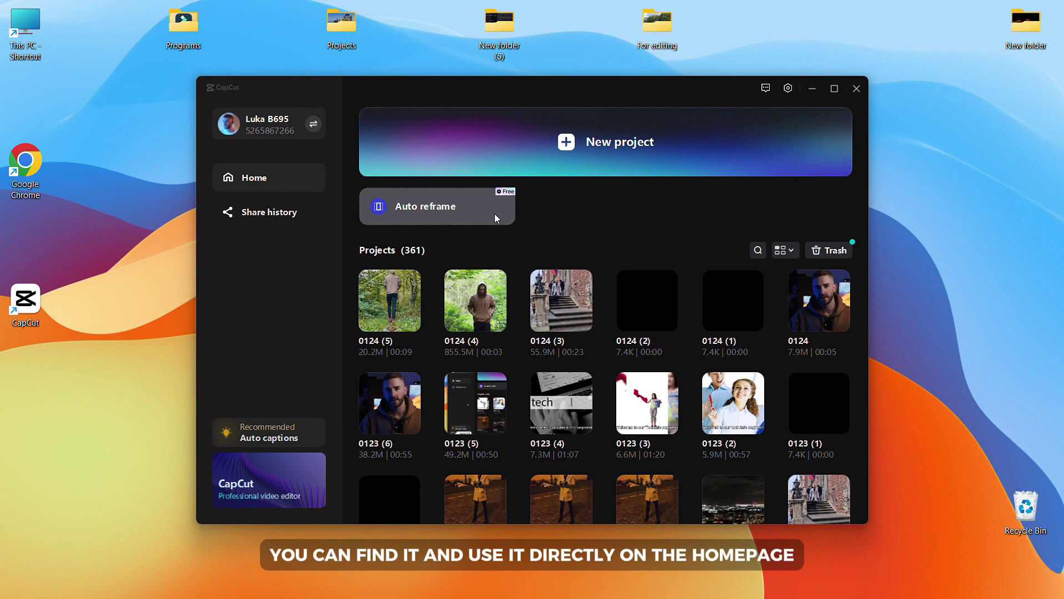
- Look at the standalone Auto reframe tool from the home page and close it
{"action": "left_click", "coordinate": [495, 216]}
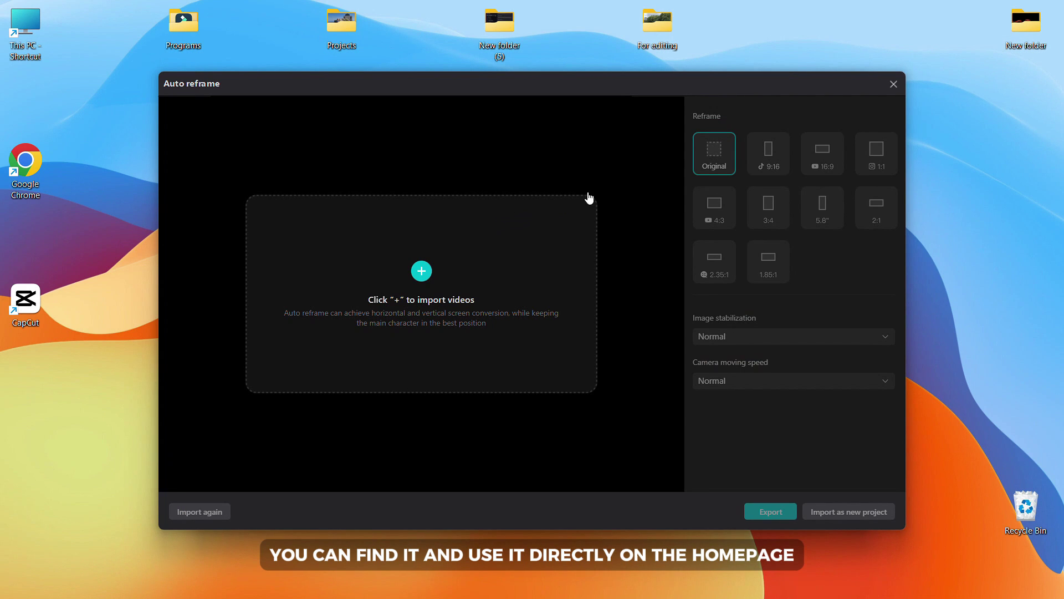
{"action": "left_click", "coordinate": [894, 84]}
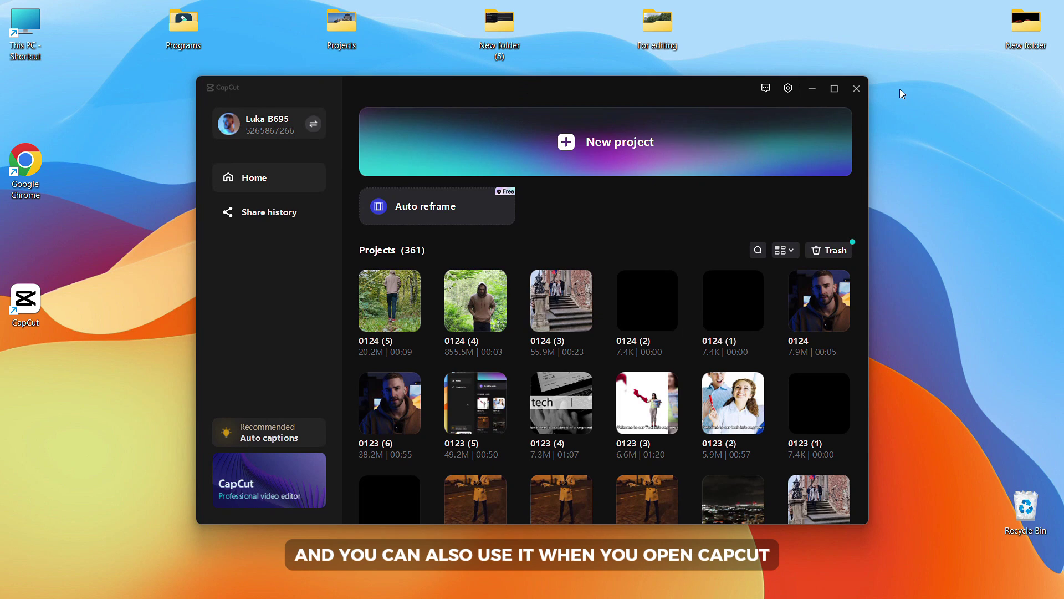
- Import v1.mp4 into a new project and place it at the start of the timeline
{"action": "left_click", "coordinate": [790, 133]}
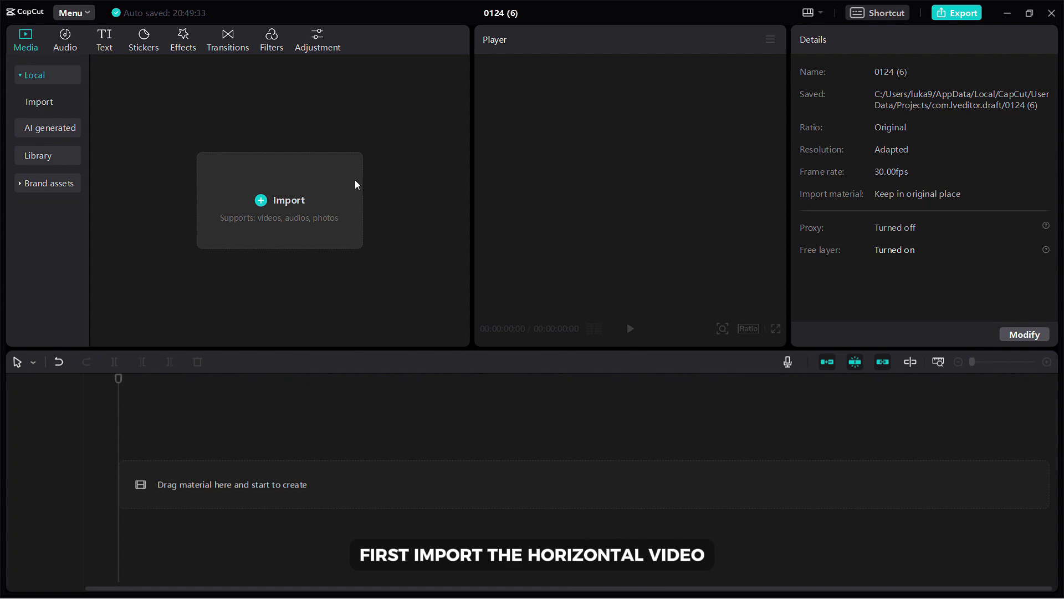
{"action": "left_click", "coordinate": [335, 182]}
{"action": "double_click", "coordinate": [487, 282]}
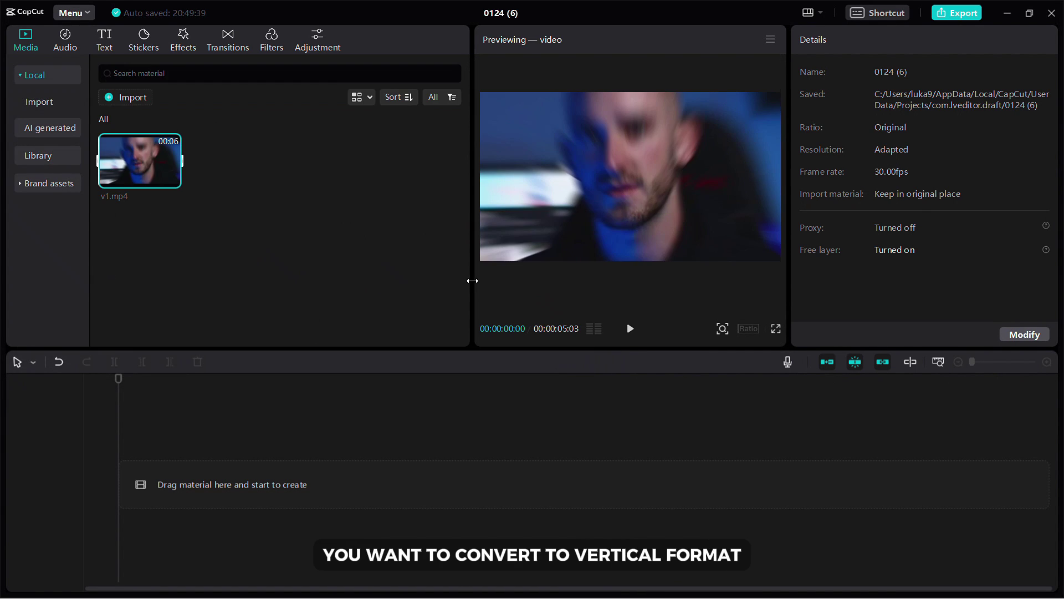
{"action": "left_click_drag", "start_coordinate": [143, 163], "coordinate": [194, 473]}
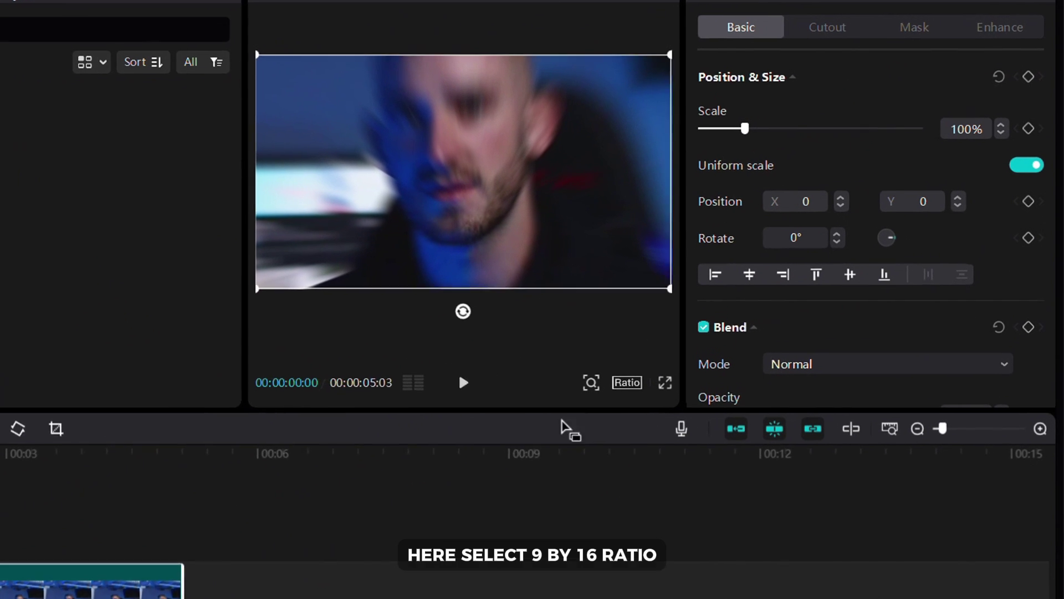
- Set the project's aspect ratio to 9:16 and enable Auto reframe for v1.mp4
{"action": "left_click", "coordinate": [627, 381]}
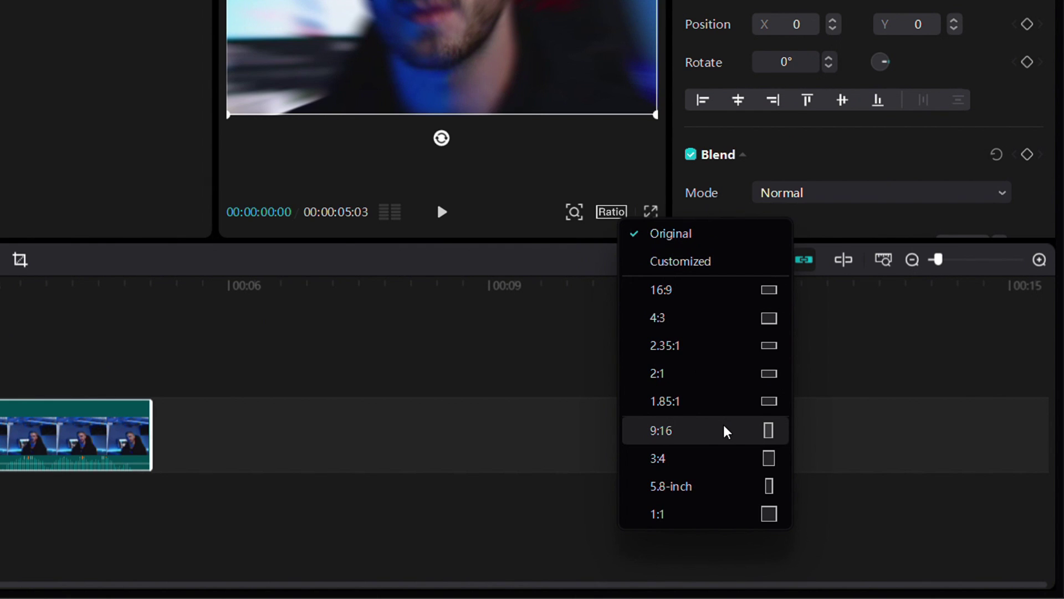
{"action": "left_click", "coordinate": [727, 453]}
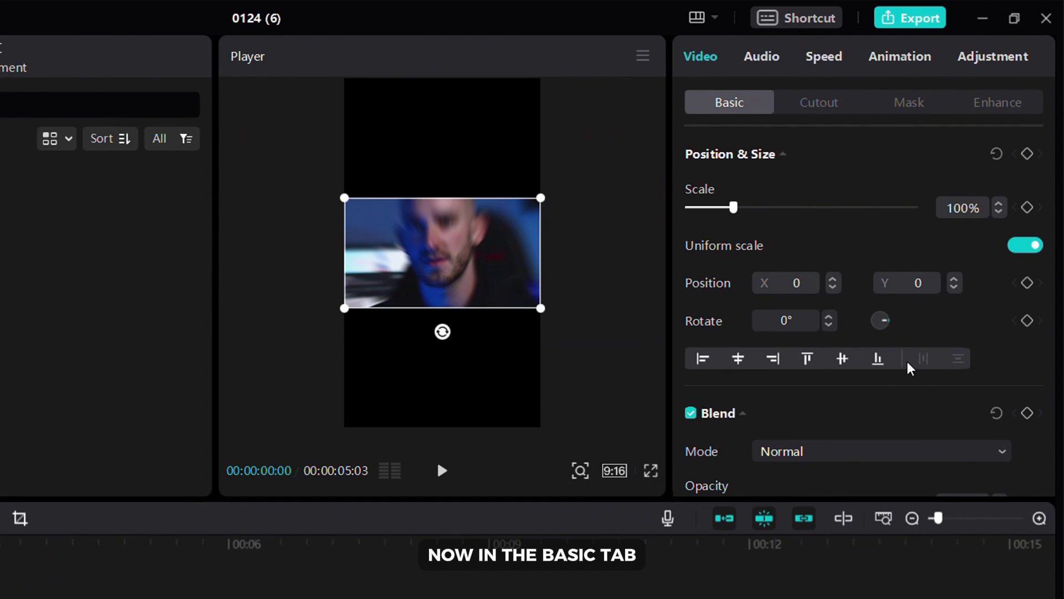
{"action": "scroll", "coordinate": [910, 369], "scroll_direction": "down", "scroll_amount": 10}
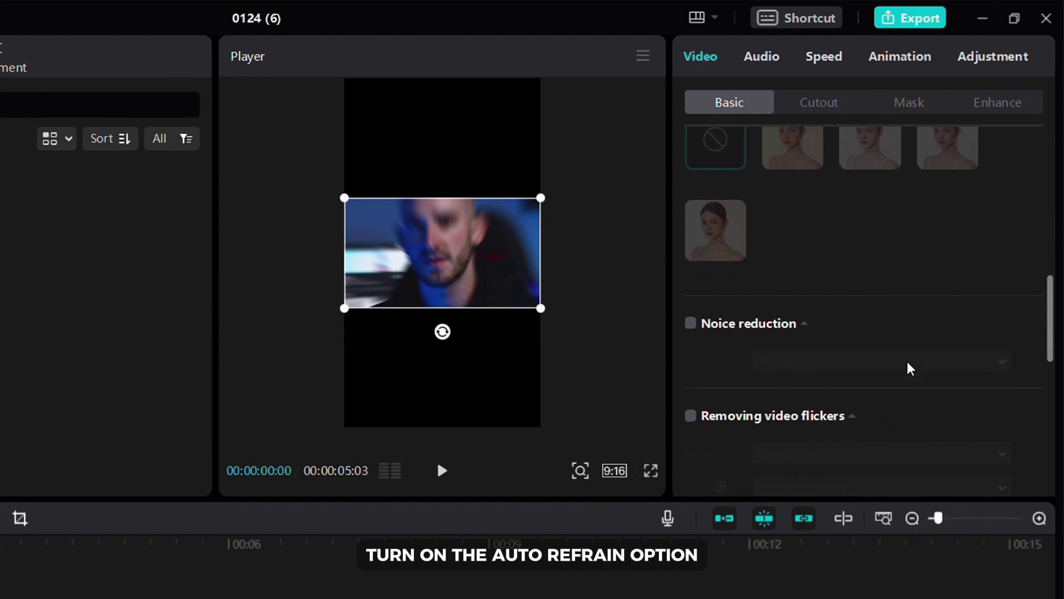
{"action": "scroll", "coordinate": [909, 368], "scroll_direction": "down", "scroll_amount": 3}
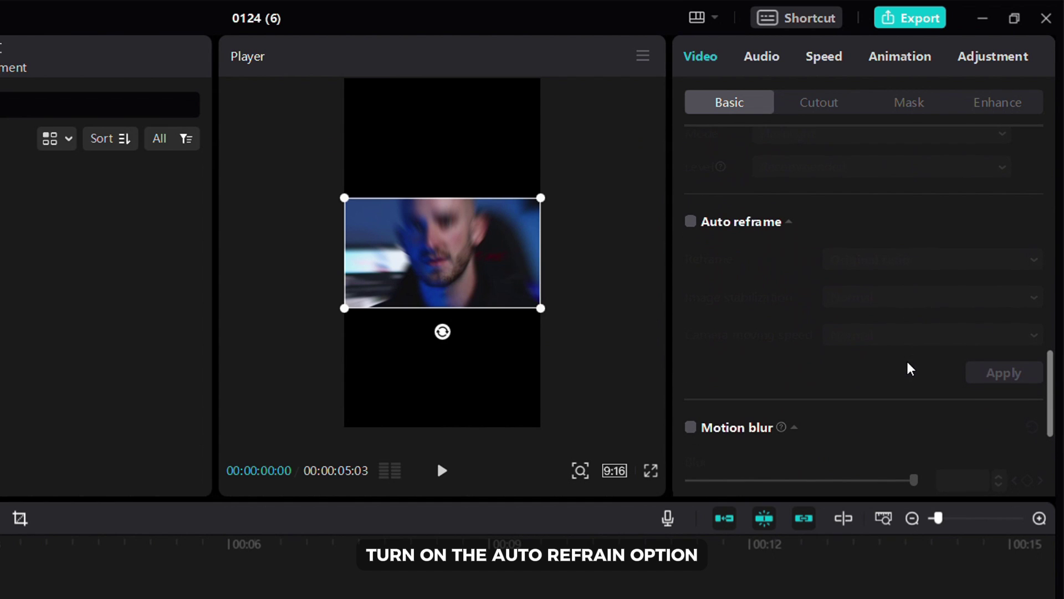
{"action": "left_click", "coordinate": [691, 221]}
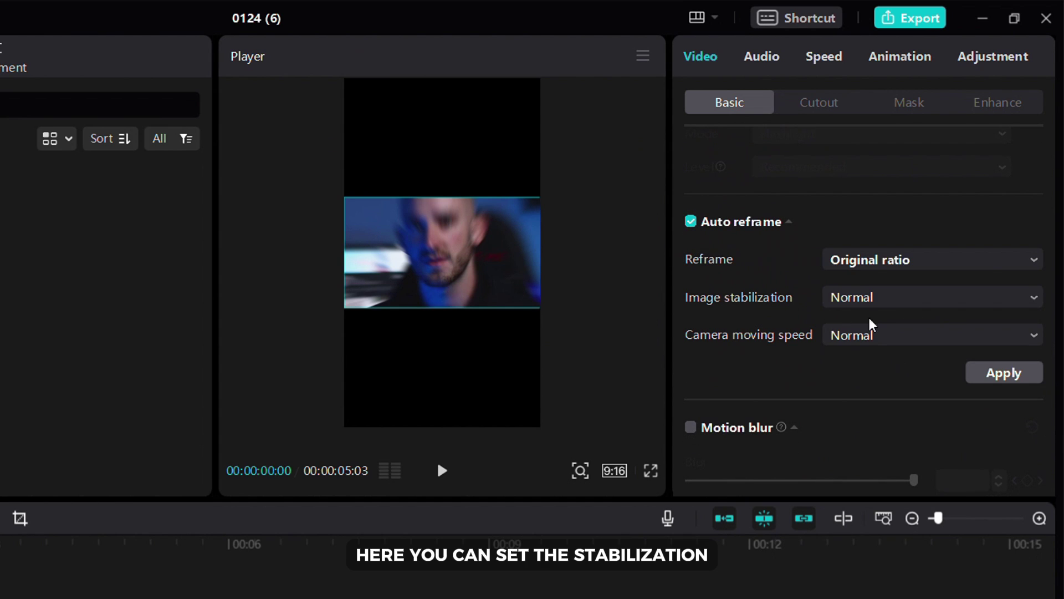
- Apply Auto reframe to v1.mp4 with a 9:16 ratio, Flexible image stabilization and Normal camera moving speed, and play back the result
{"action": "left_click", "coordinate": [881, 299]}
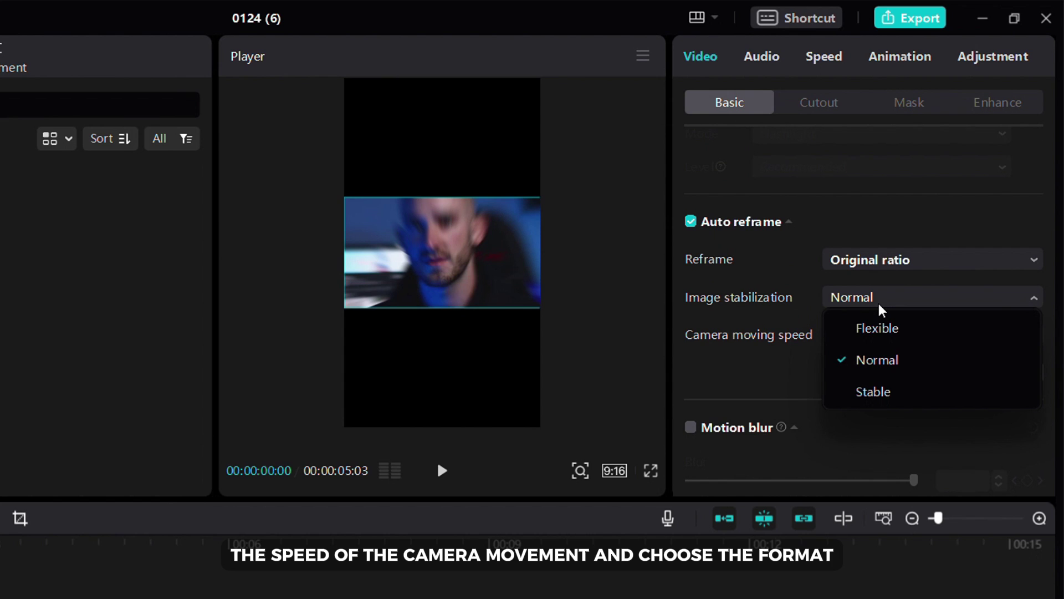
{"action": "left_click", "coordinate": [886, 327]}
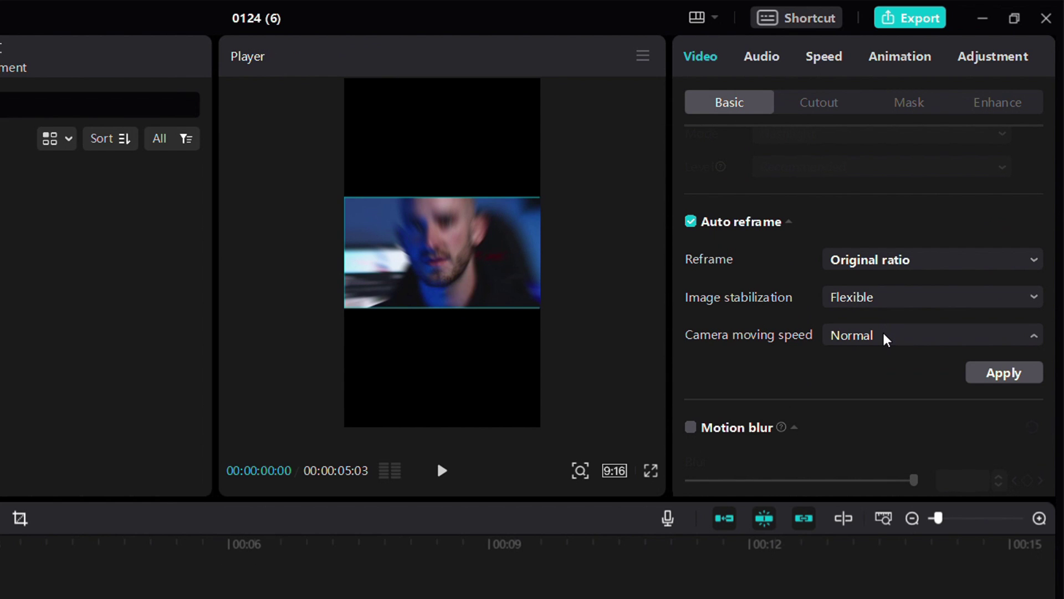
{"action": "left_click", "coordinate": [886, 336]}
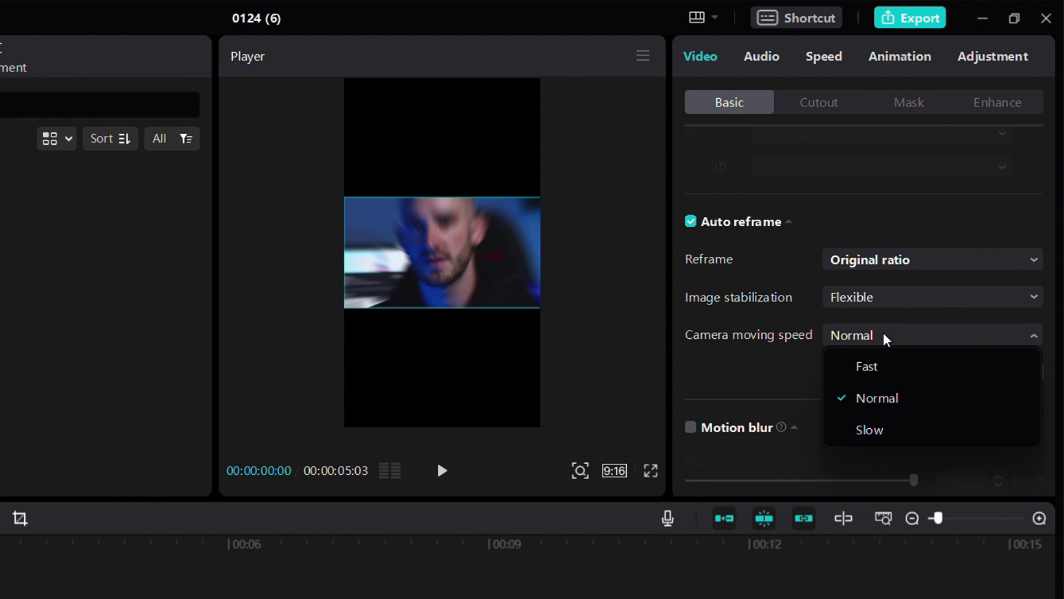
{"action": "left_click", "coordinate": [886, 336]}
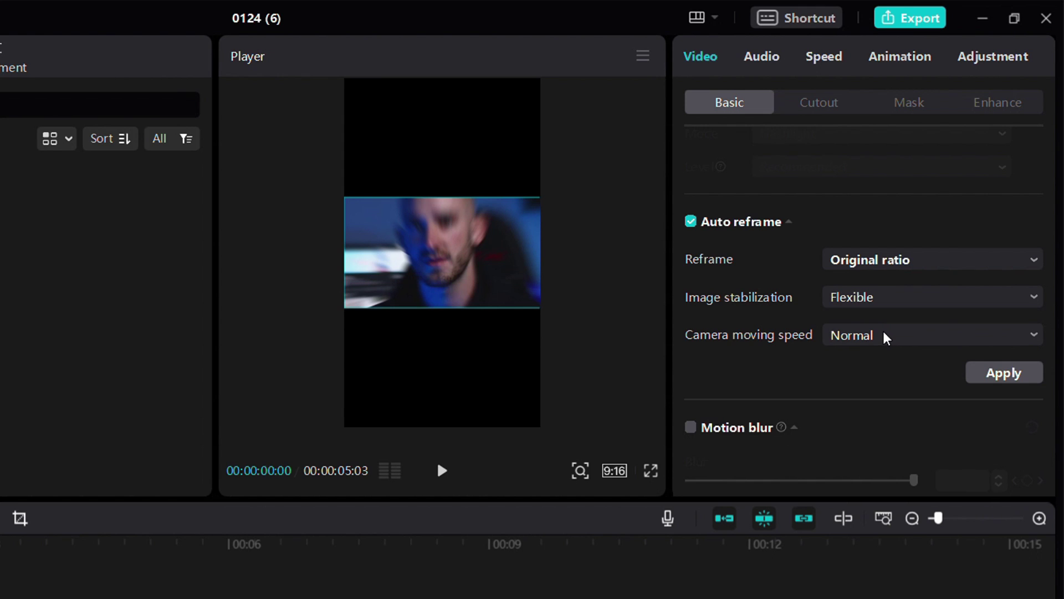
{"action": "left_click", "coordinate": [888, 268]}
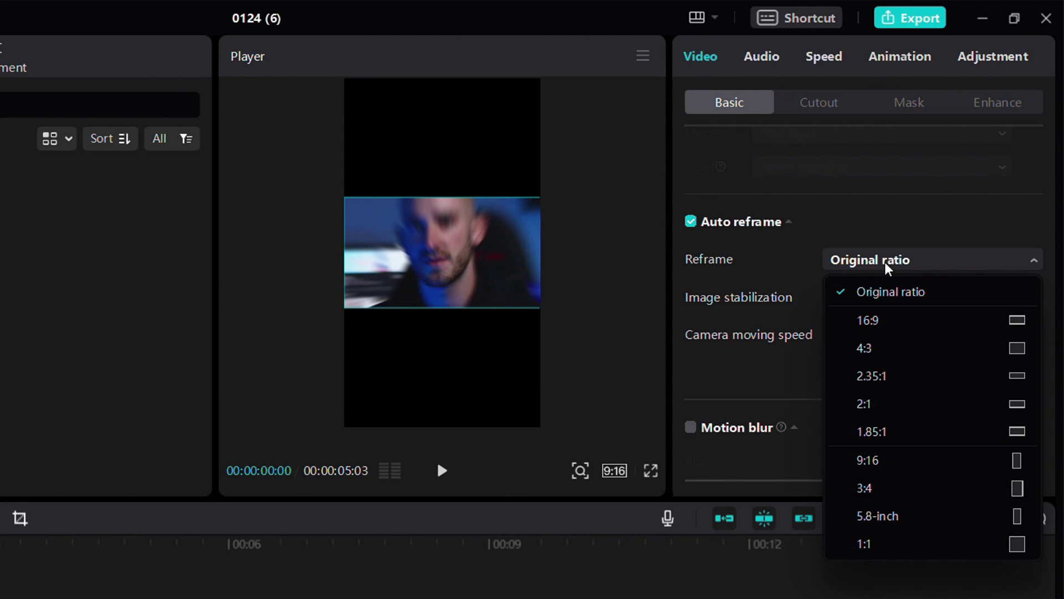
{"action": "left_click", "coordinate": [902, 461]}
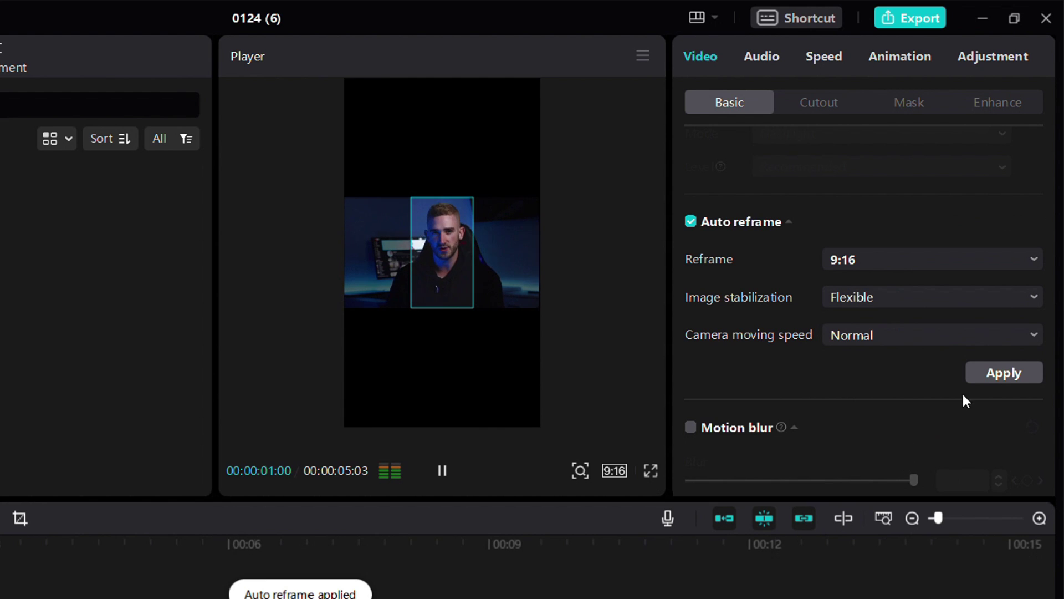
{"action": "left_click", "coordinate": [987, 375]}
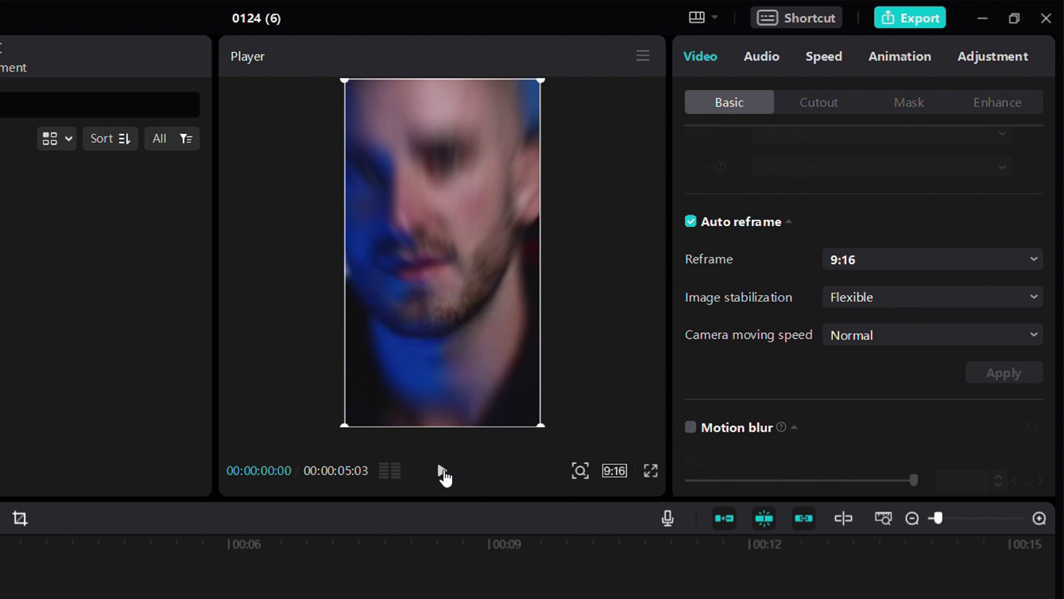
{"action": "left_click", "coordinate": [442, 472]}
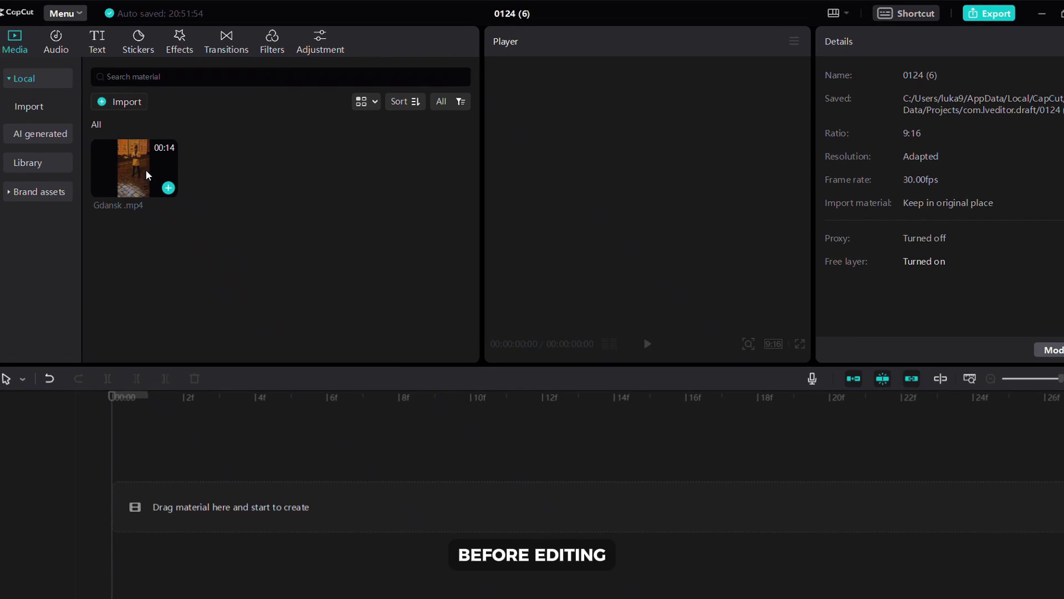
- Preview Gdansk .mp4 in the media library and split it into separate scene clips
{"action": "left_click", "coordinate": [149, 163]}
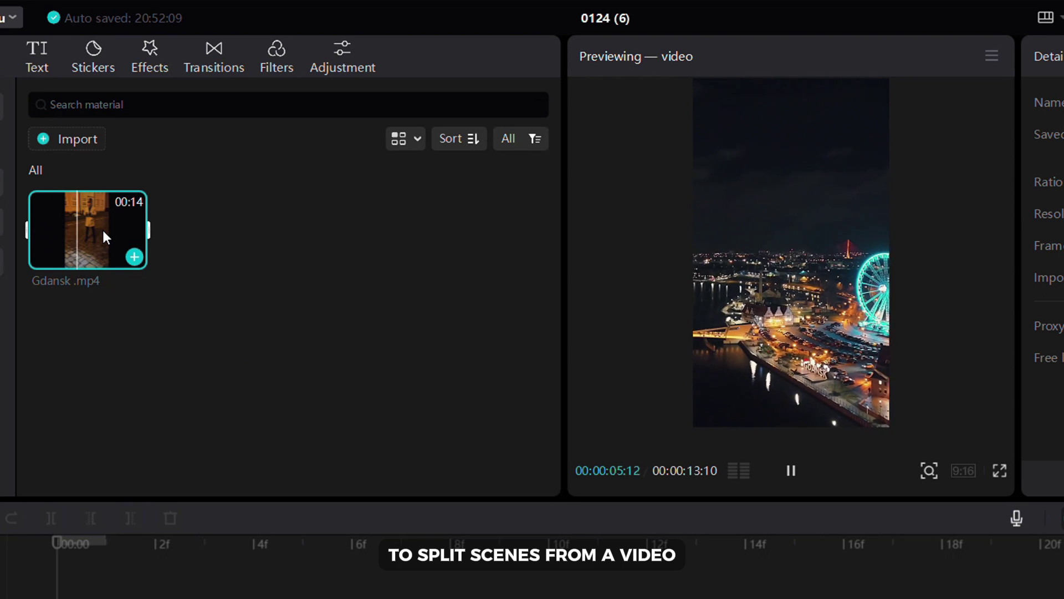
{"action": "right_click", "coordinate": [104, 232]}
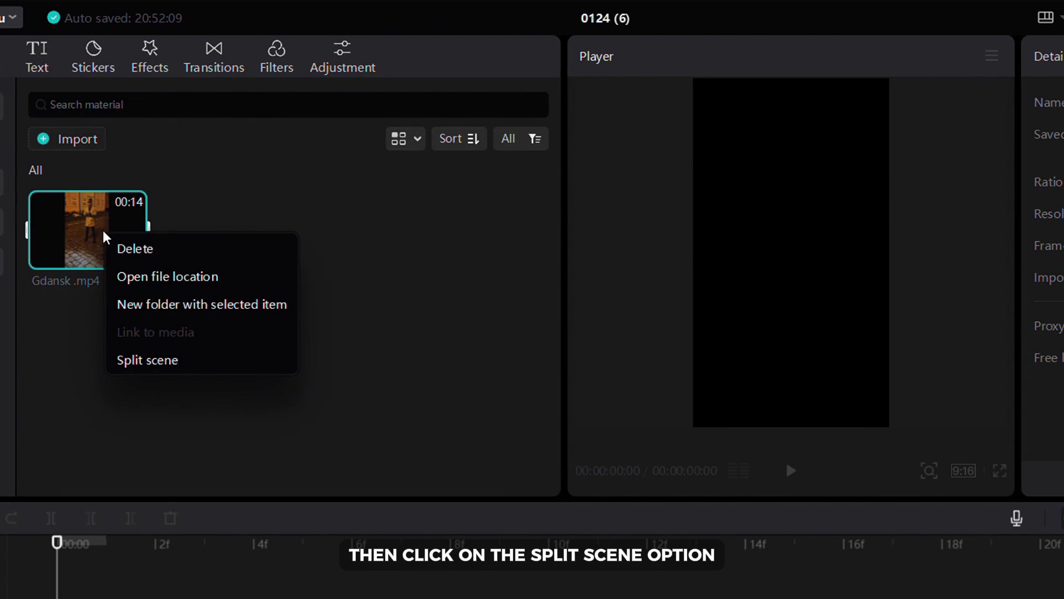
{"action": "left_click", "coordinate": [131, 361]}
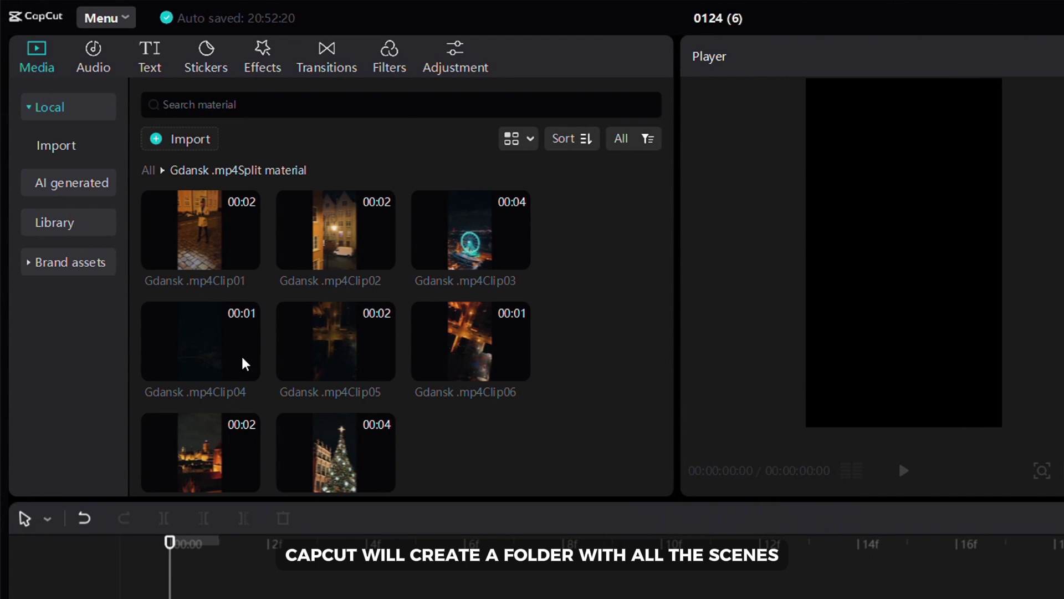
- Reopen the Gdansk .mp4 split material folder from the media root and place Clip01 followed by Clip05 on the timeline
{"action": "left_click", "coordinate": [151, 173]}
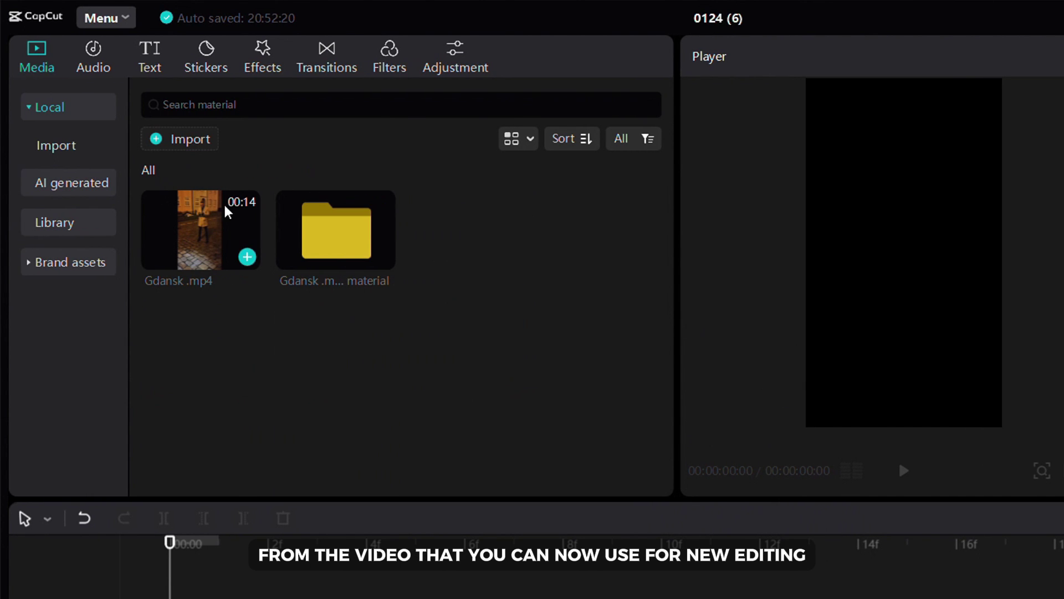
{"action": "left_click", "coordinate": [339, 263]}
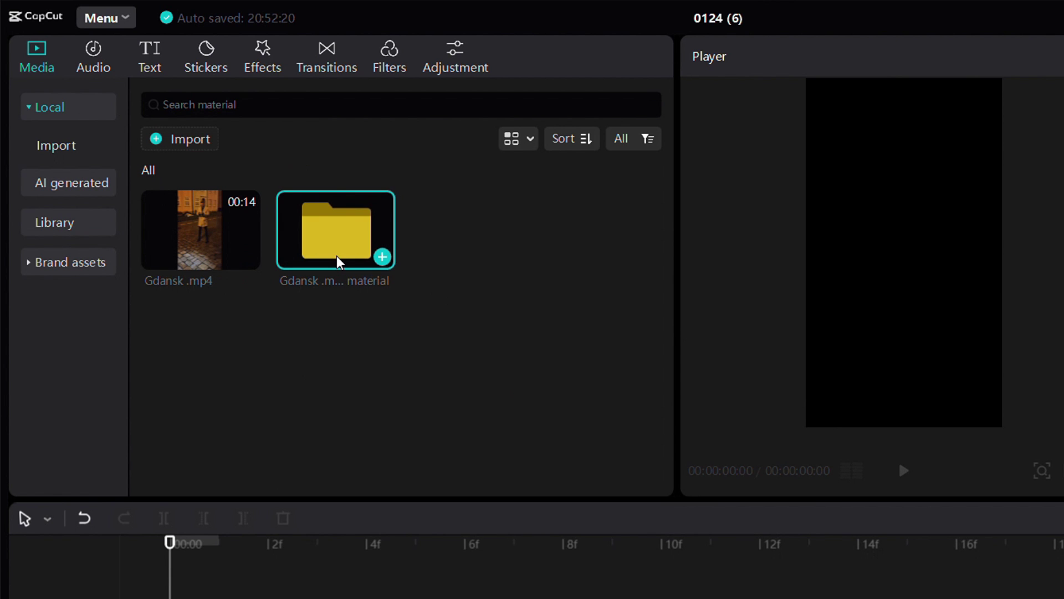
{"action": "double_click", "coordinate": [339, 263]}
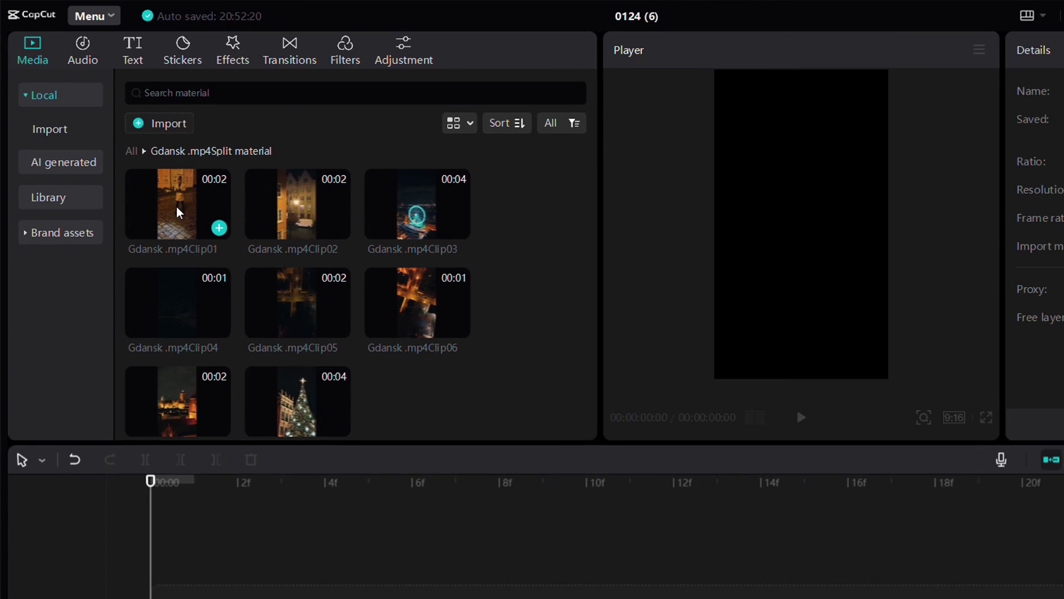
{"action": "left_click_drag", "start_coordinate": [177, 212], "coordinate": [185, 430]}
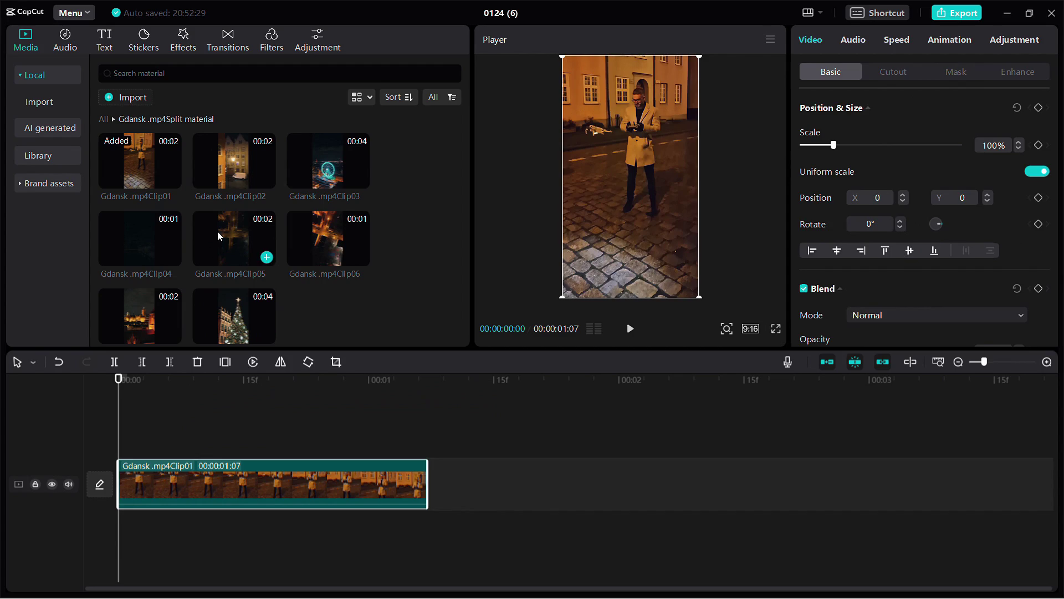
{"action": "left_click_drag", "start_coordinate": [218, 235], "coordinate": [457, 470]}
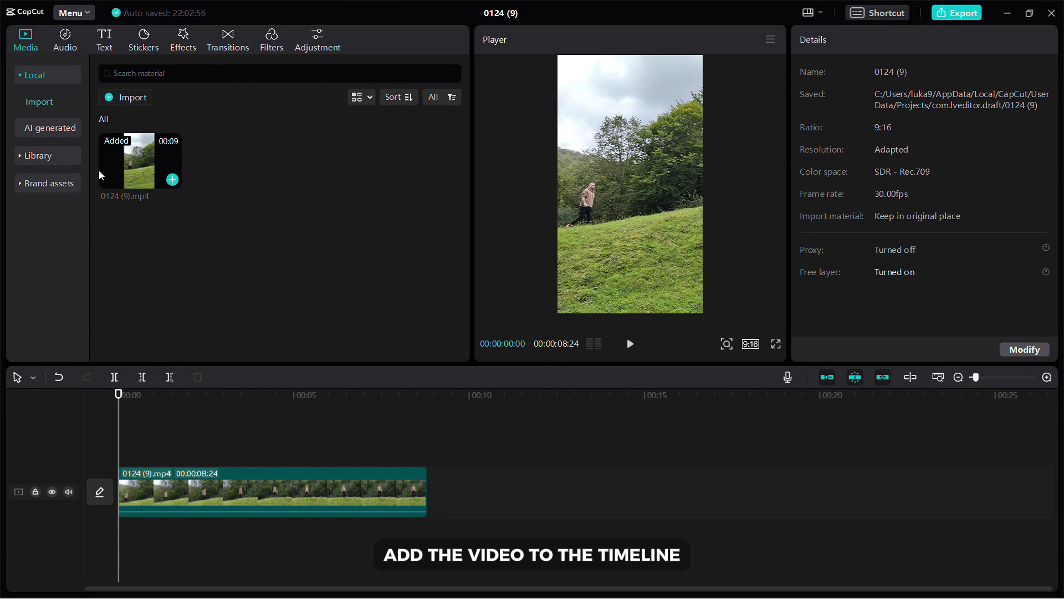
- Add the solid orange background from the library's Background category above 0124 (9).mp4, starting at about 00:00:02:02
{"action": "left_click", "coordinate": [51, 155]}
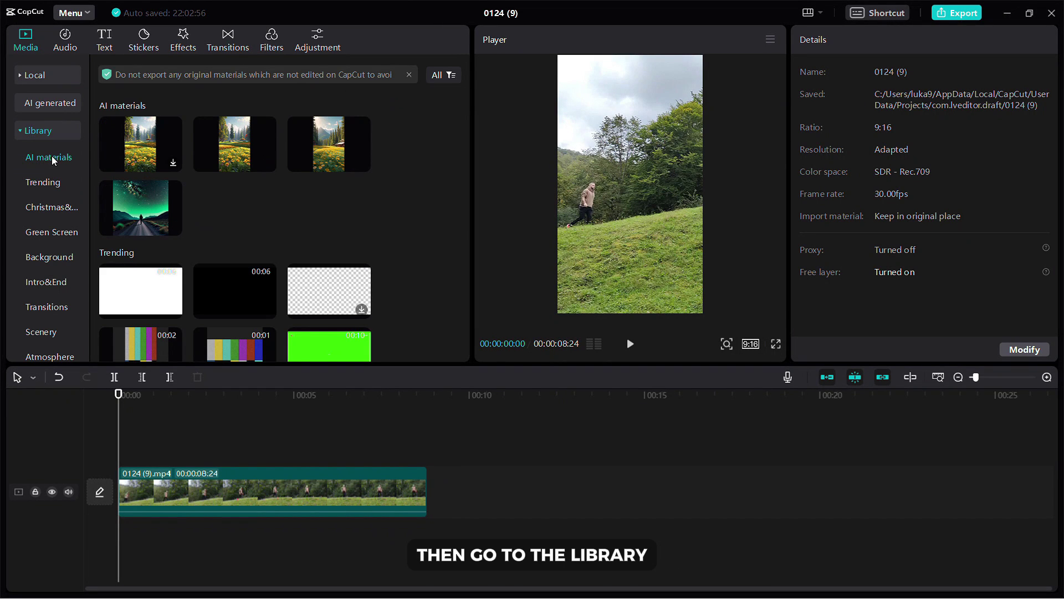
{"action": "left_click", "coordinate": [54, 255]}
{"action": "scroll", "coordinate": [172, 241], "scroll_direction": "down", "scroll_amount": 5}
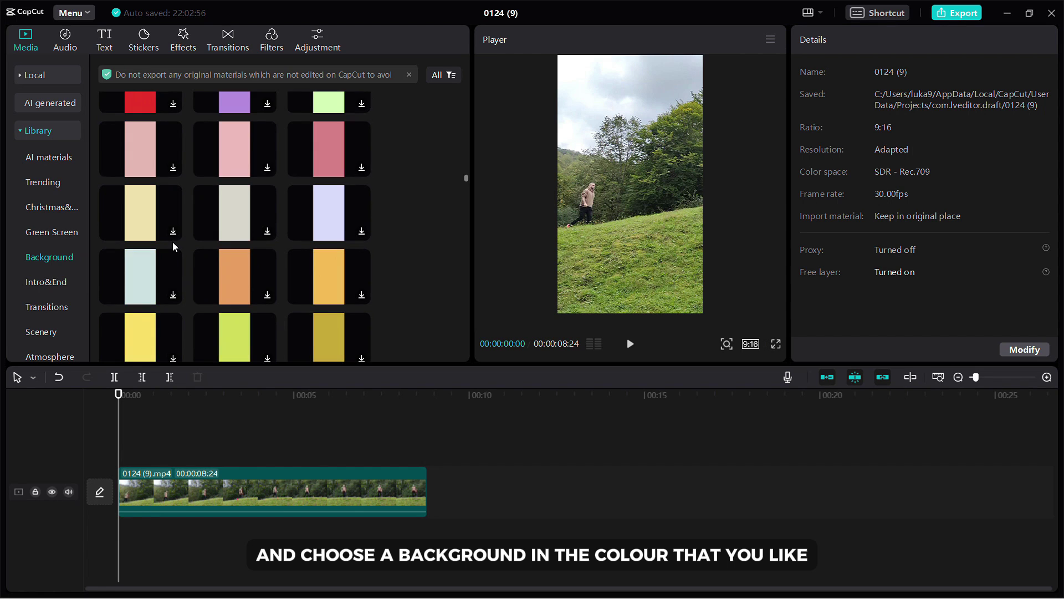
{"action": "left_click_drag", "start_coordinate": [229, 276], "coordinate": [191, 439]}
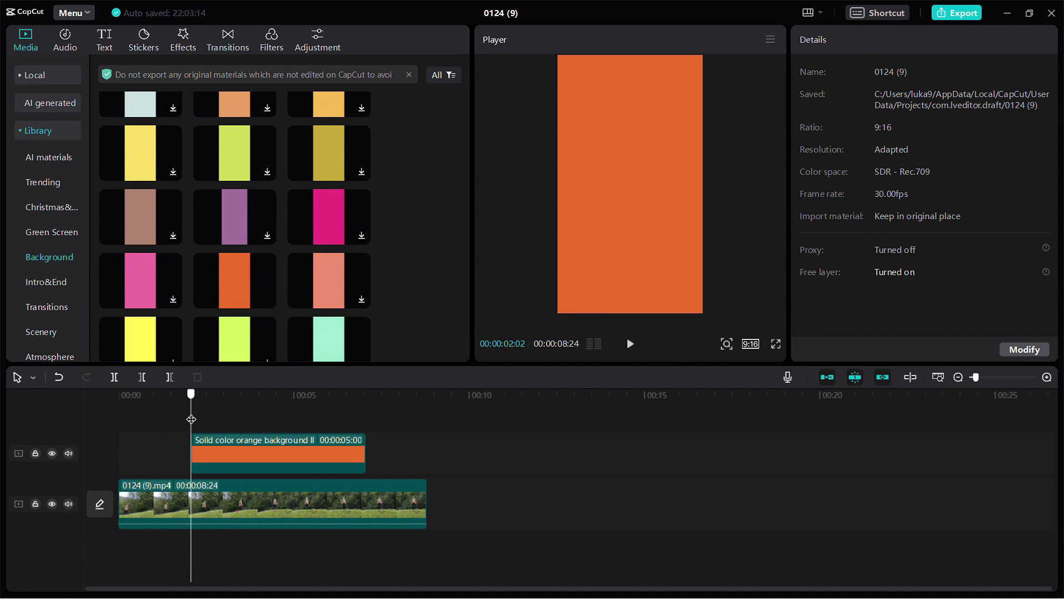
- Apply a Horizontal mask to the orange background, rotated -180°, positioned at X -1, Y -199, with feather 51
{"action": "left_click", "coordinate": [261, 445]}
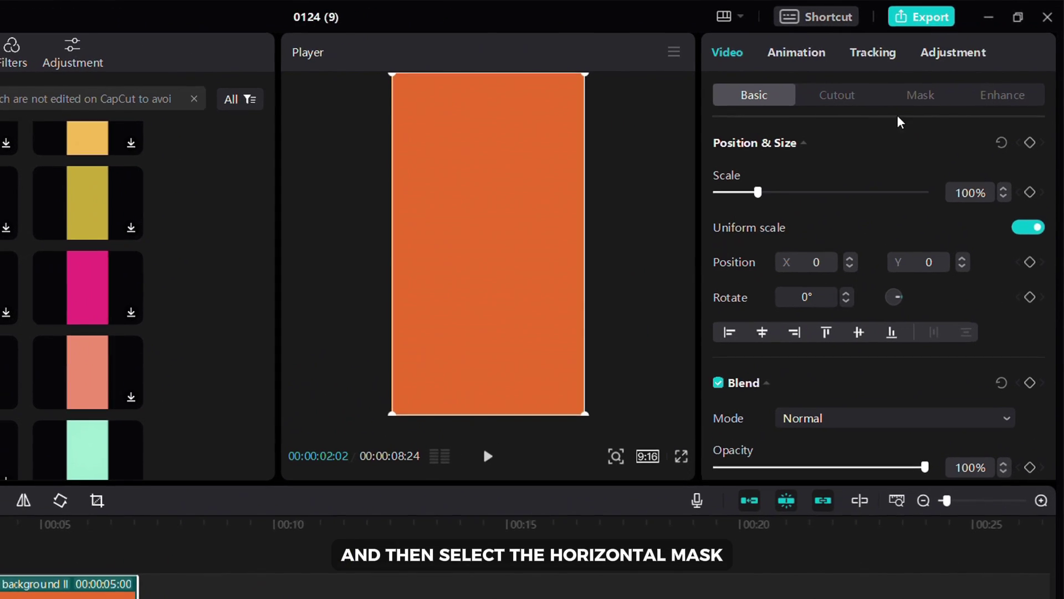
{"action": "left_click", "coordinate": [912, 96]}
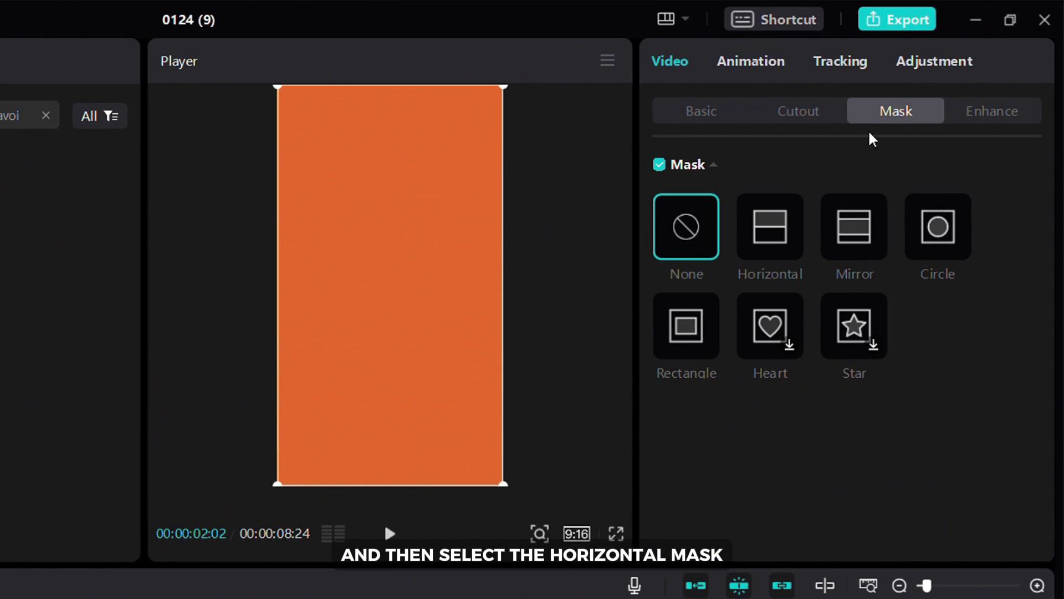
{"action": "left_click", "coordinate": [826, 196]}
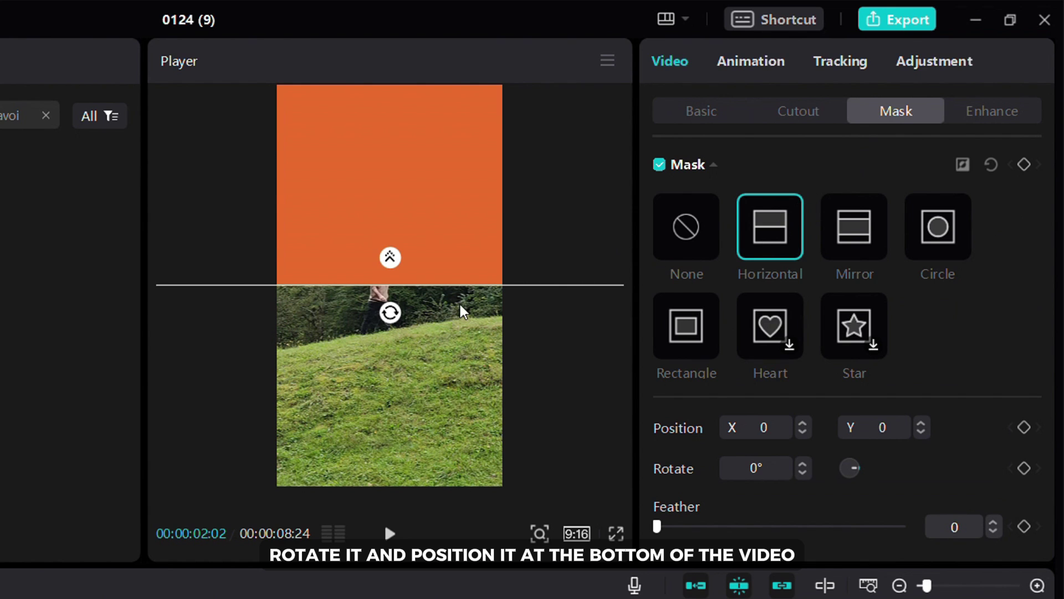
{"action": "left_click_drag", "start_coordinate": [394, 314], "coordinate": [391, 151]}
{"action": "left_click_drag", "start_coordinate": [418, 288], "coordinate": [454, 482]}
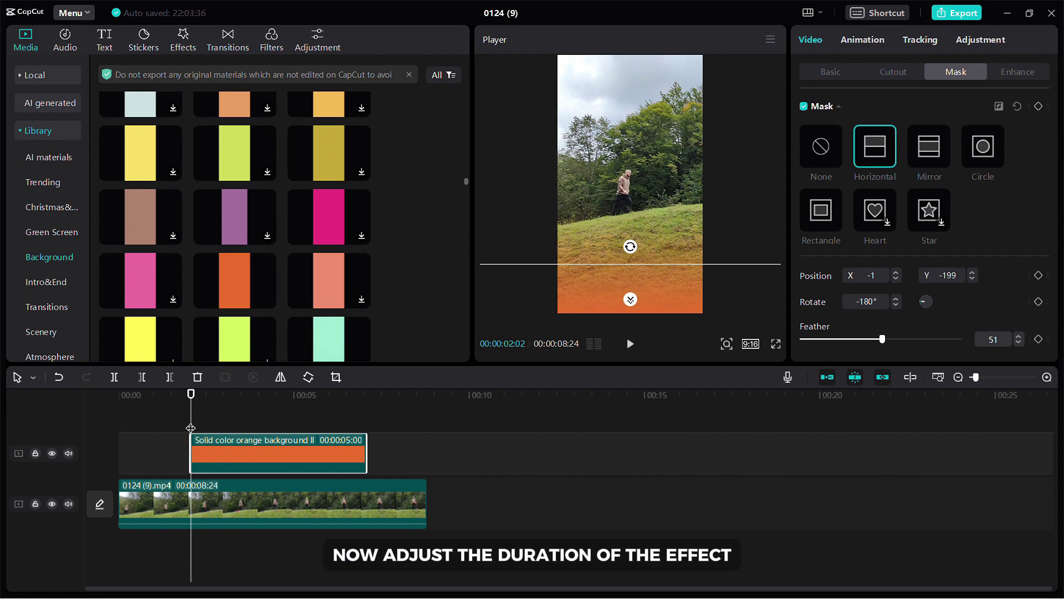
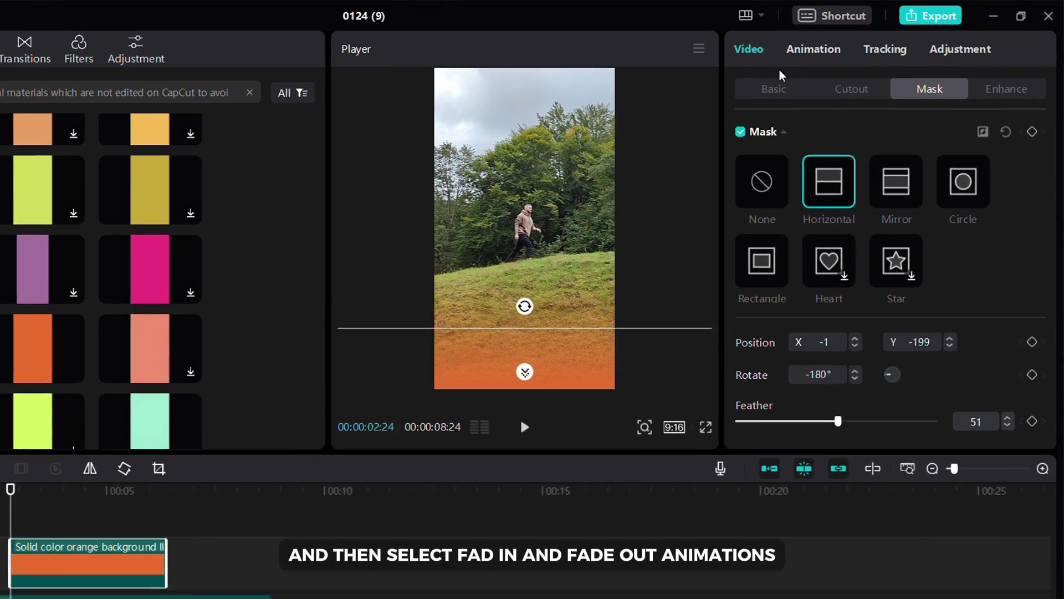
- Give the orange background Fade In and Fade Out animations, each lasting 0.7 s
{"action": "left_click", "coordinate": [854, 42]}
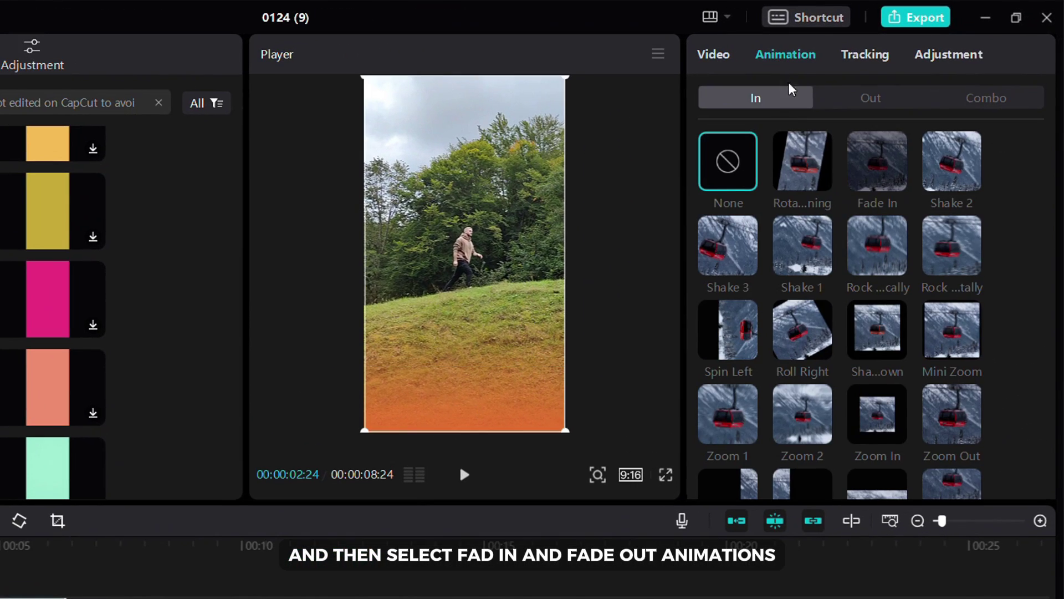
{"action": "left_click", "coordinate": [880, 151]}
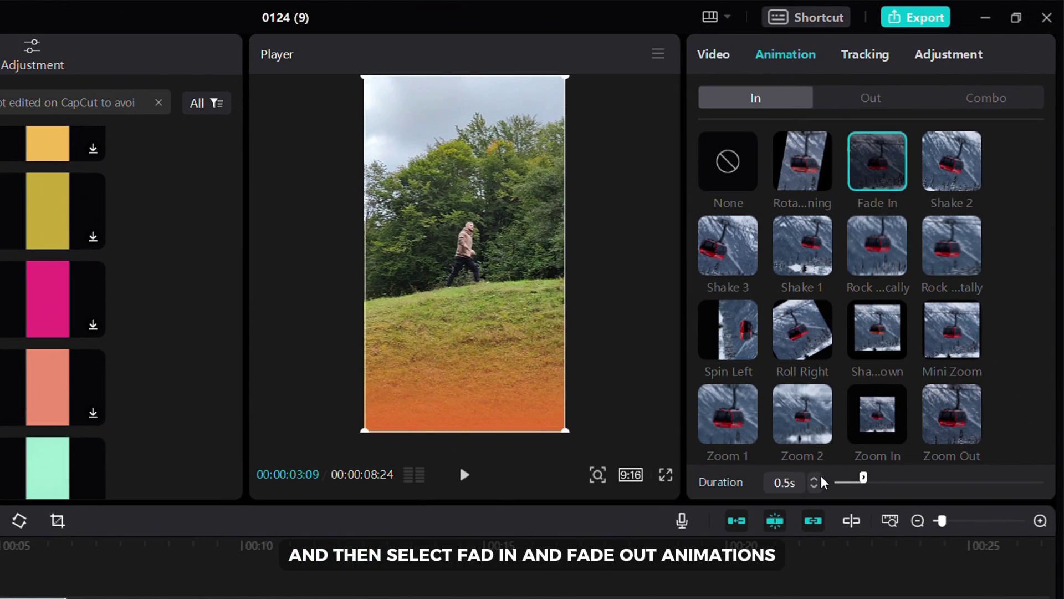
{"action": "left_click", "coordinate": [815, 477]}
{"action": "left_click", "coordinate": [894, 99]}
{"action": "left_click", "coordinate": [876, 167]}
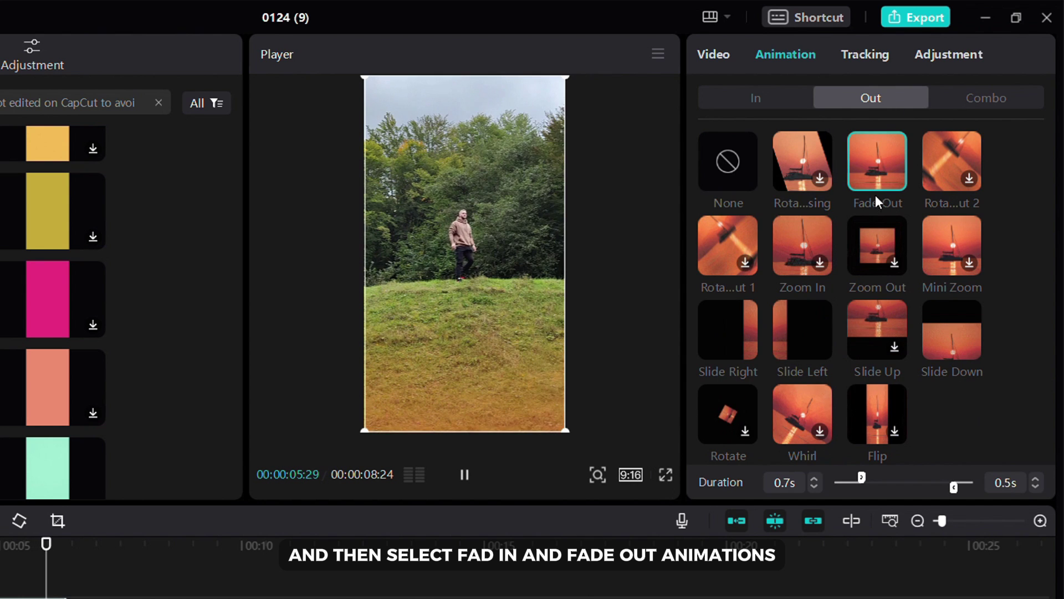
{"action": "left_click", "coordinate": [1036, 479]}
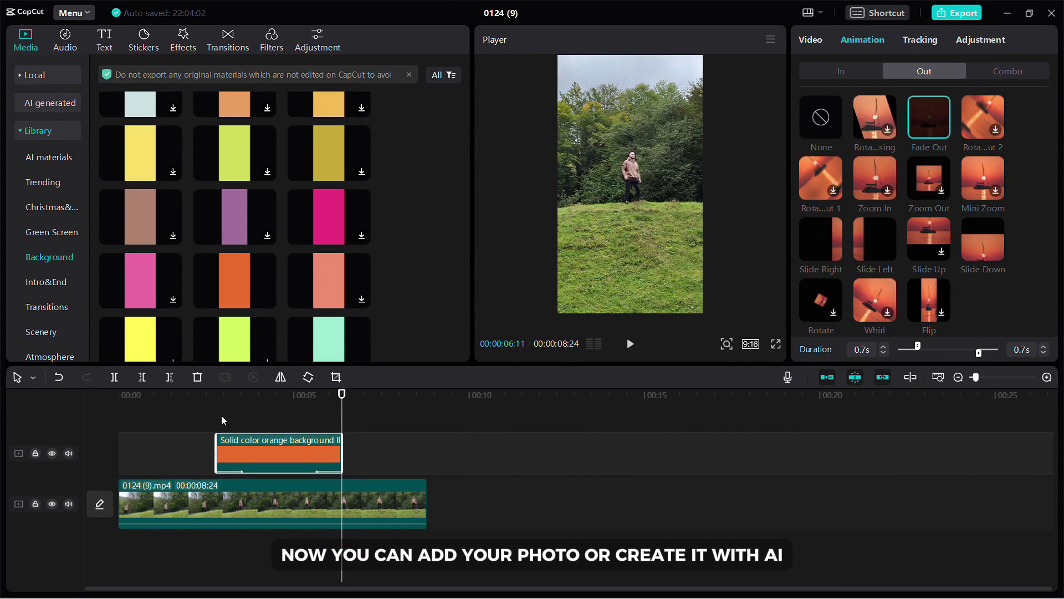
- Generate AI images with the Showcase landscape prompt for a hyper-realistic photo of a Spanish winery in a hilly landscape
{"action": "left_click", "coordinate": [30, 517]}
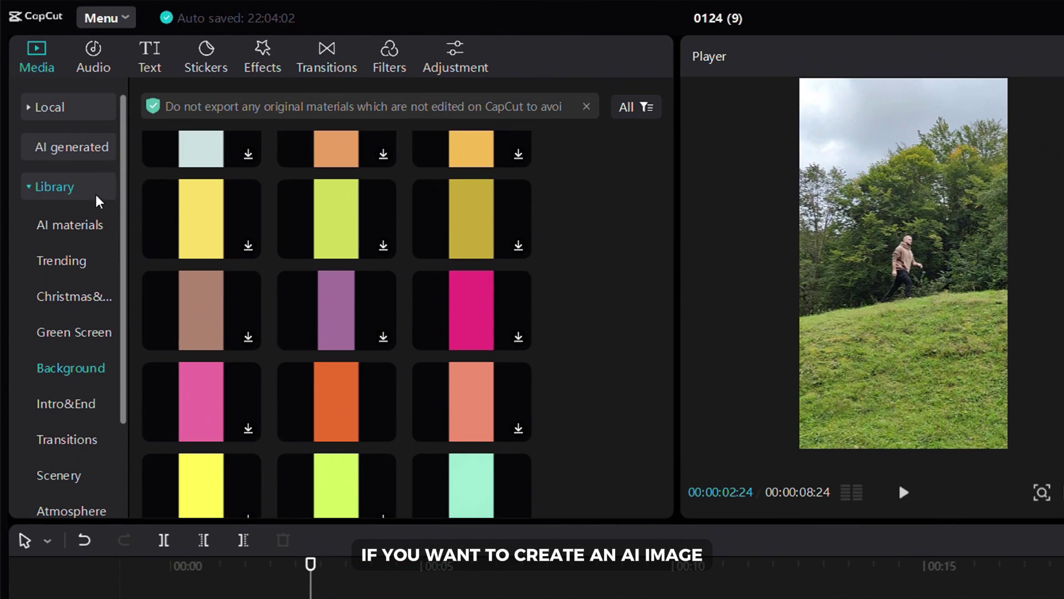
{"action": "left_click", "coordinate": [68, 158]}
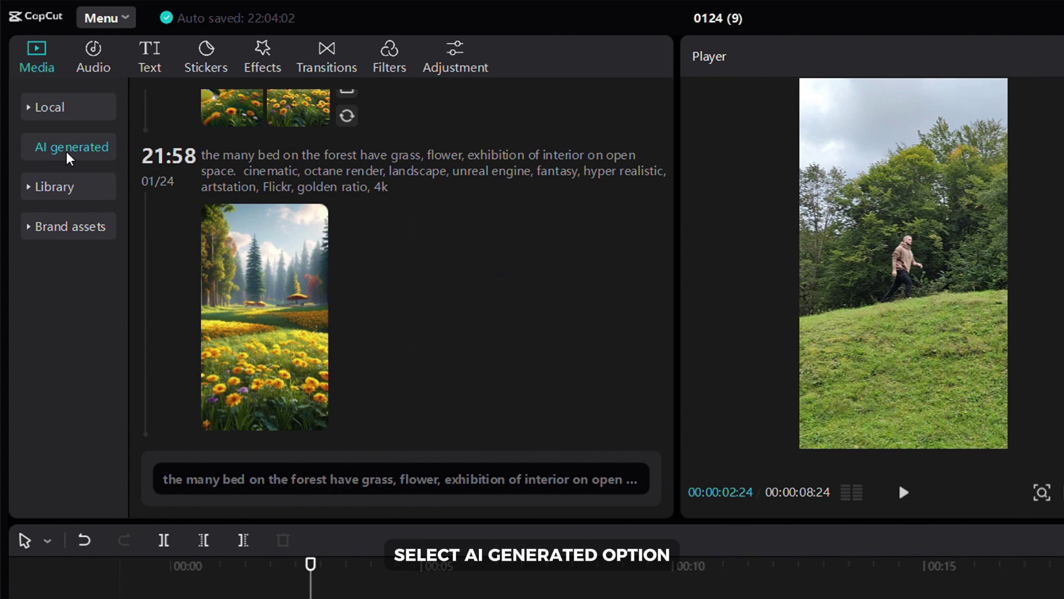
{"action": "left_click", "coordinate": [324, 483]}
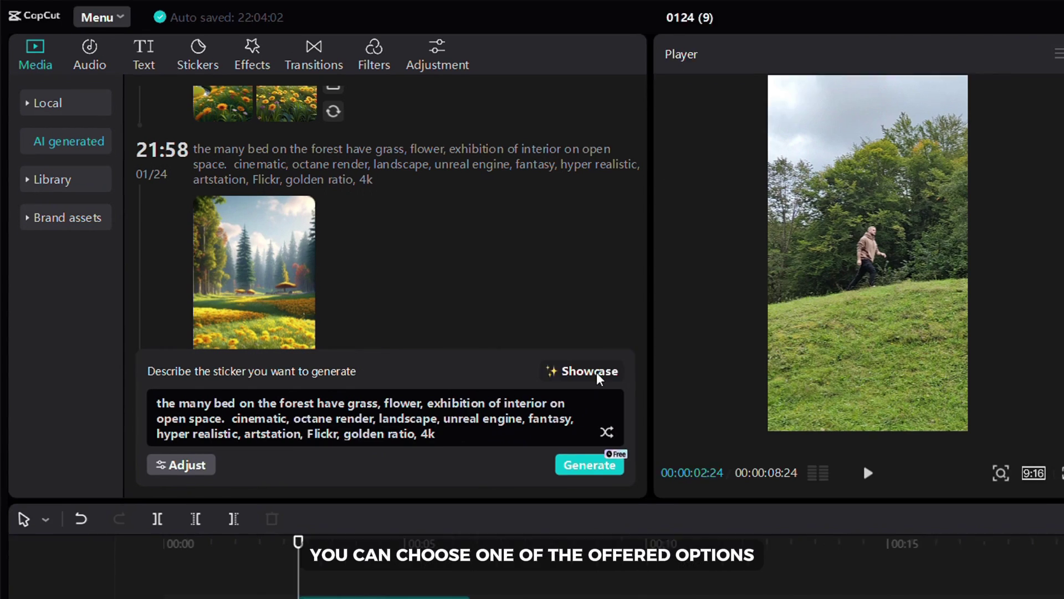
{"action": "left_click", "coordinate": [628, 383]}
{"action": "scroll", "coordinate": [814, 378], "scroll_direction": "down", "scroll_amount": 5}
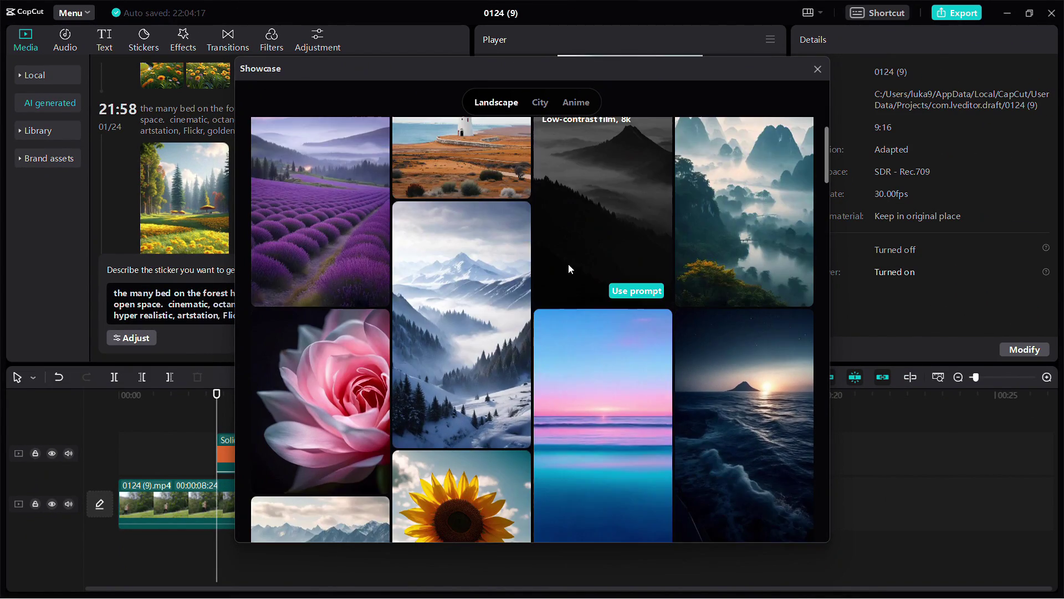
{"action": "scroll", "coordinate": [568, 264], "scroll_direction": "down", "scroll_amount": 10}
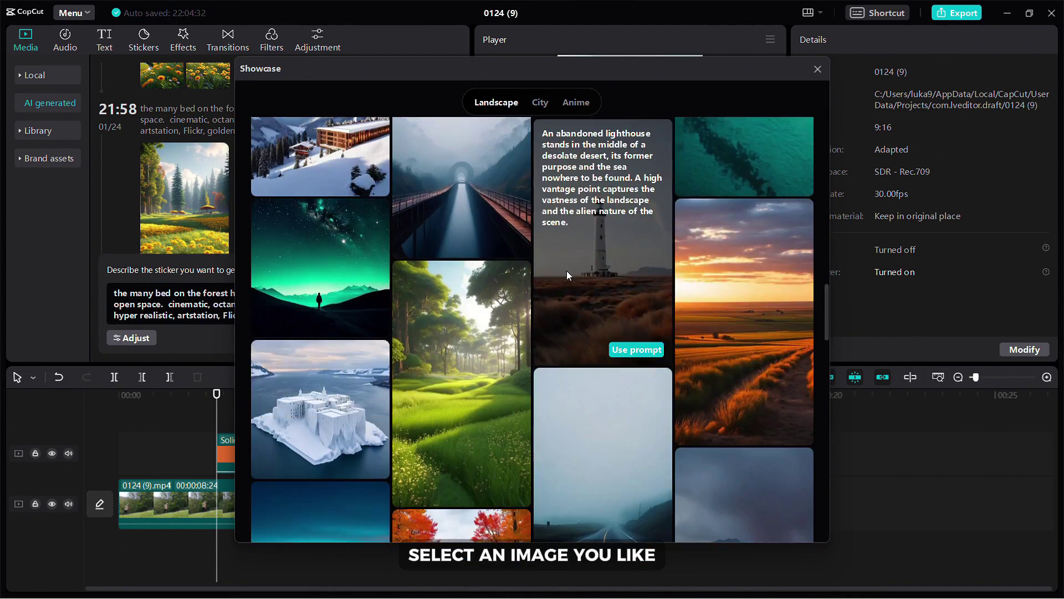
{"action": "scroll", "coordinate": [566, 270], "scroll_direction": "down", "scroll_amount": 2}
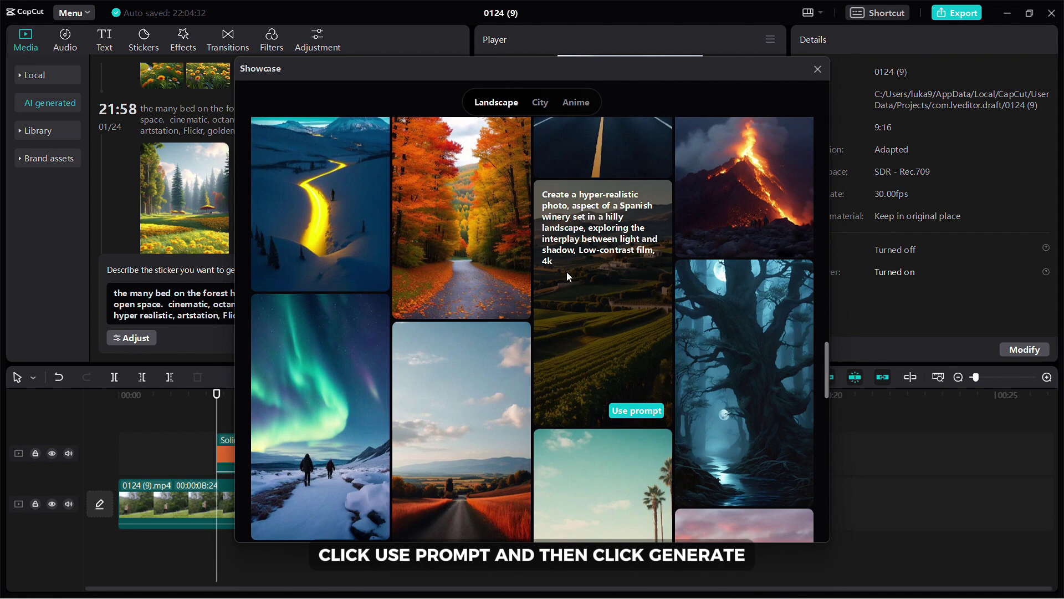
{"action": "left_click", "coordinate": [655, 411]}
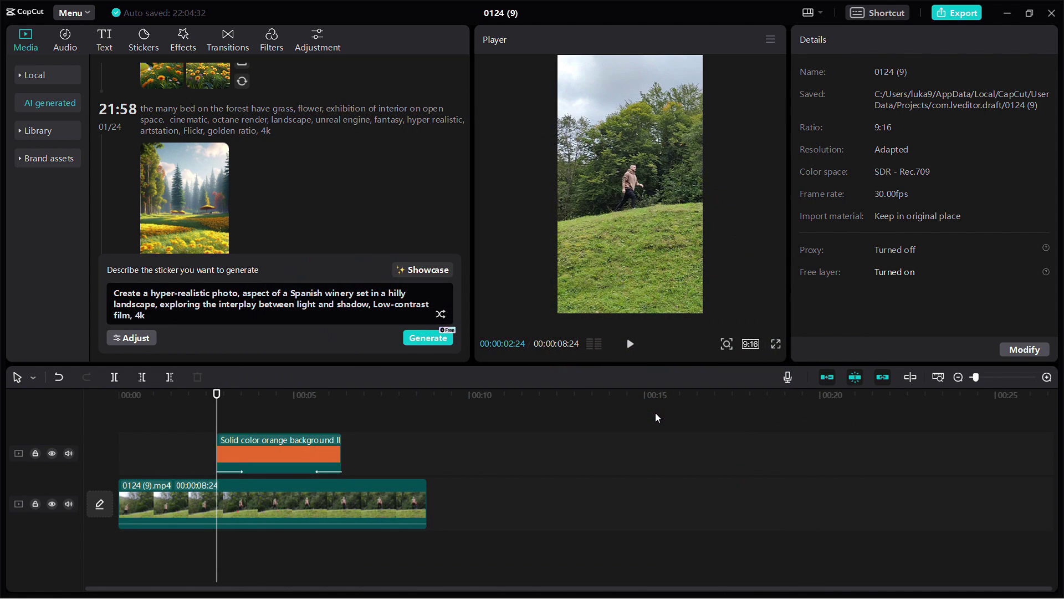
{"action": "left_click", "coordinate": [411, 338]}
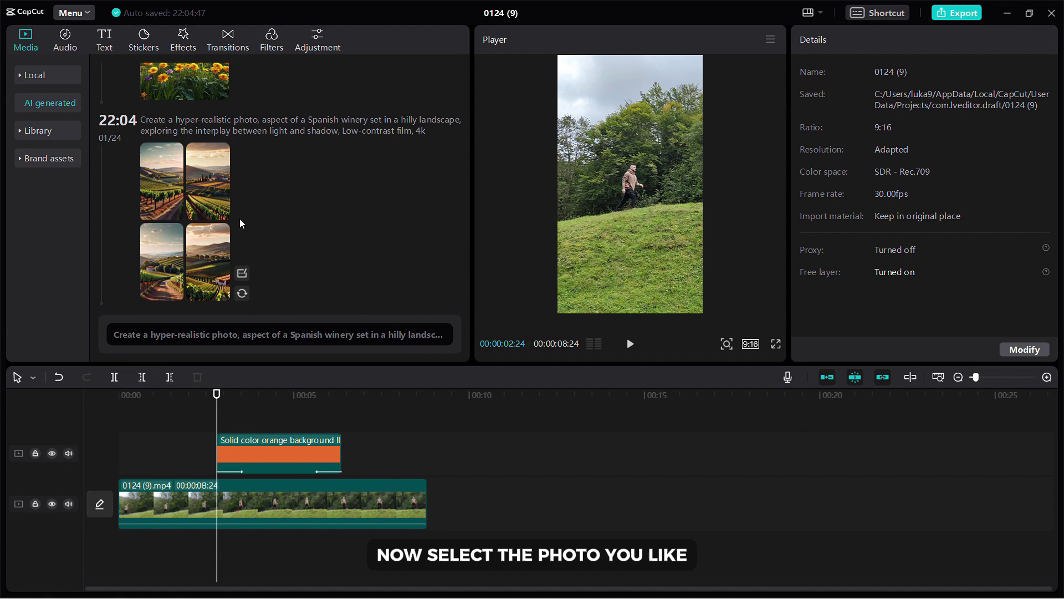
- Add the second generated winery image above the orange clip, match its length, and shrink it to the bottom edge of the video frame
{"action": "mouse_move", "coordinate": [222, 213]}
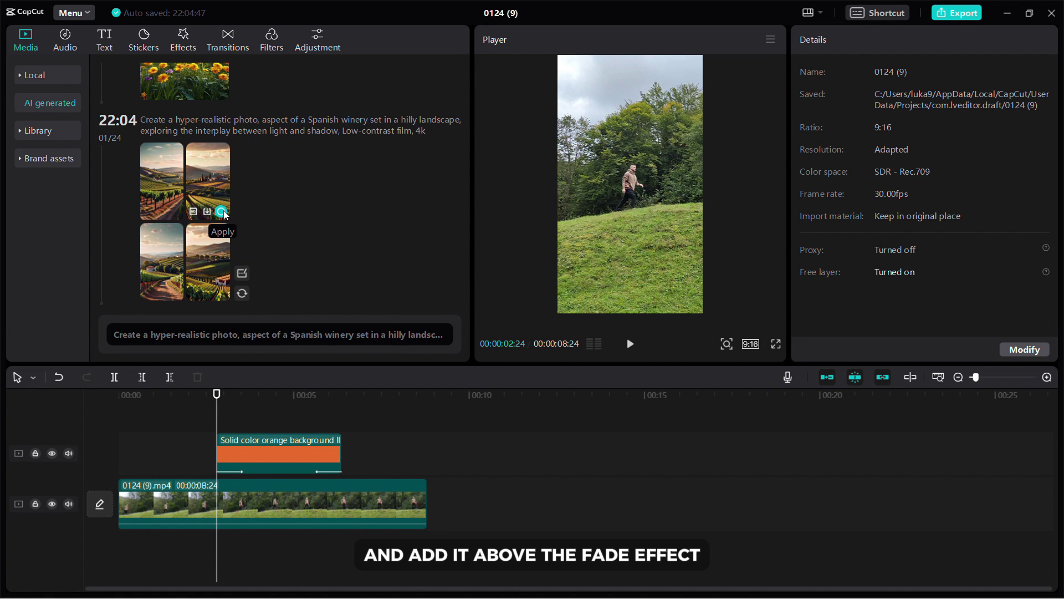
{"action": "left_click", "coordinate": [221, 212]}
{"action": "left_click_drag", "start_coordinate": [253, 503], "coordinate": [346, 479]}
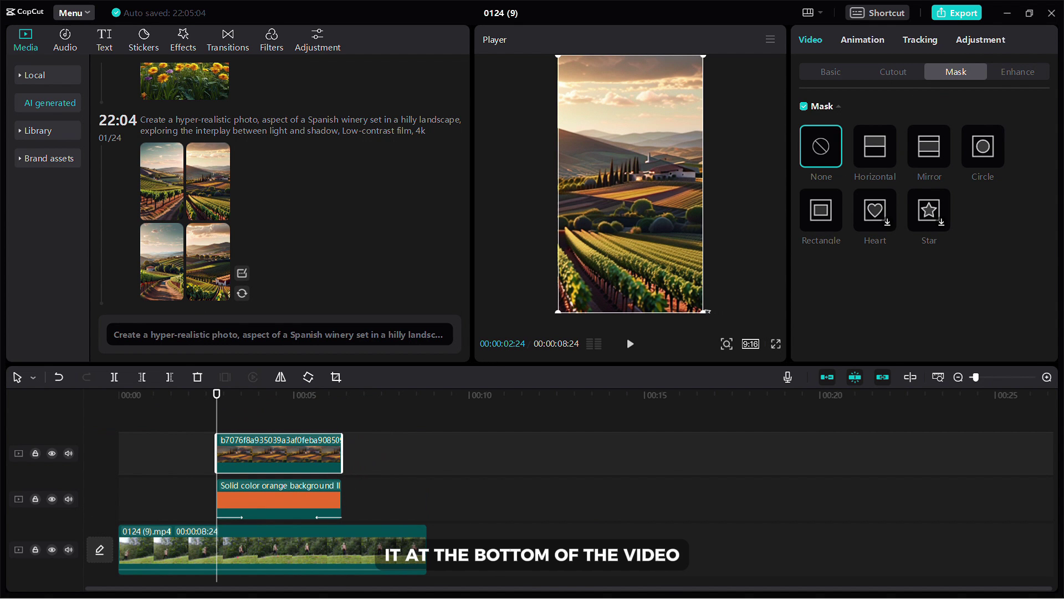
{"action": "left_click_drag", "start_coordinate": [708, 312], "coordinate": [642, 340]}
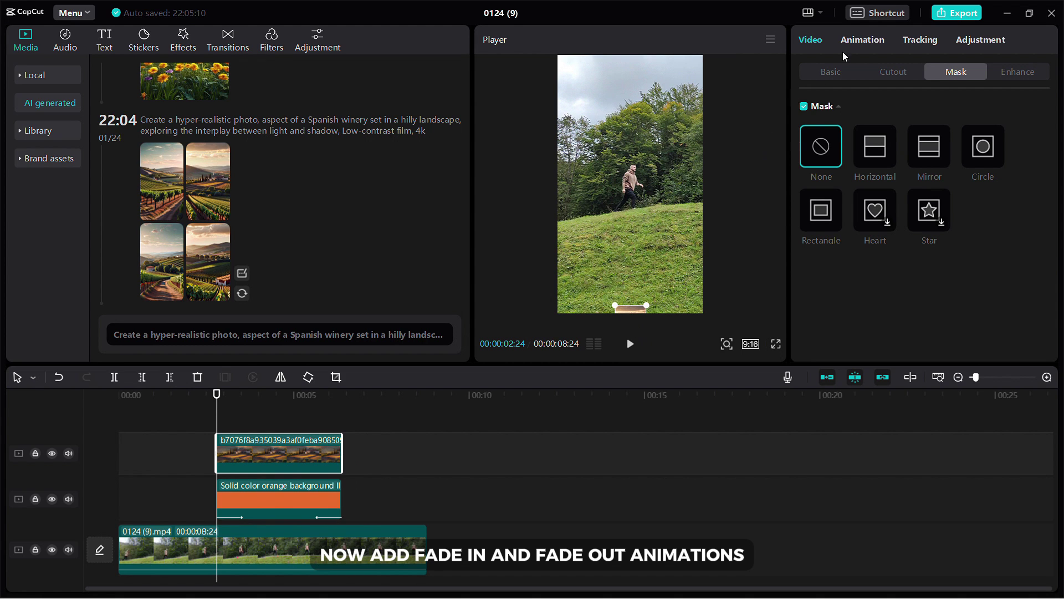
- Give the winery image Fade Out and Fade In animations of 0.5 s each
{"action": "left_click", "coordinate": [858, 43]}
{"action": "left_click", "coordinate": [932, 118]}
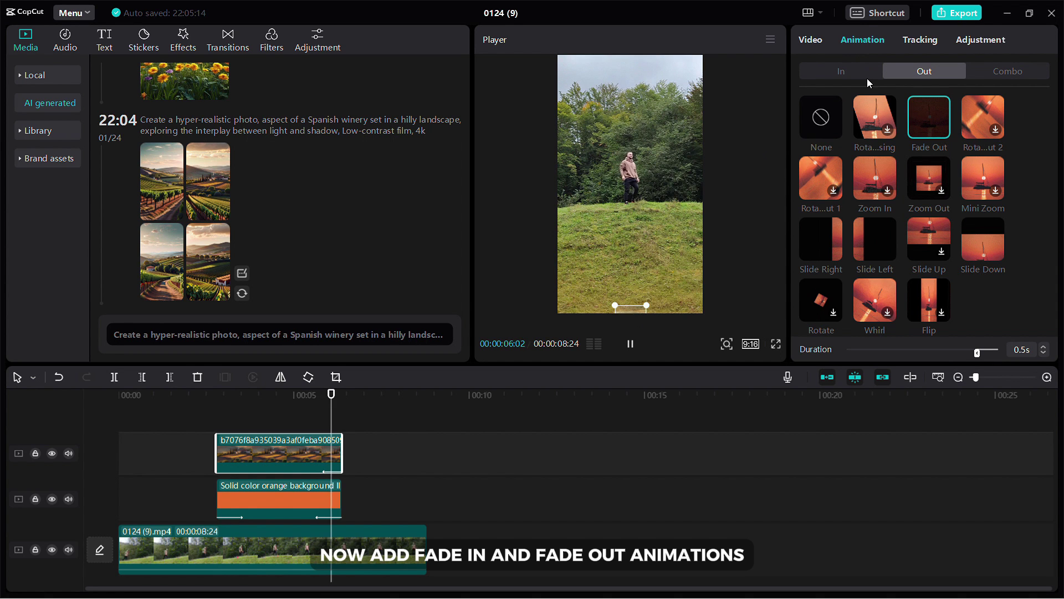
{"action": "left_click", "coordinate": [863, 76]}
{"action": "left_click", "coordinate": [927, 112]}
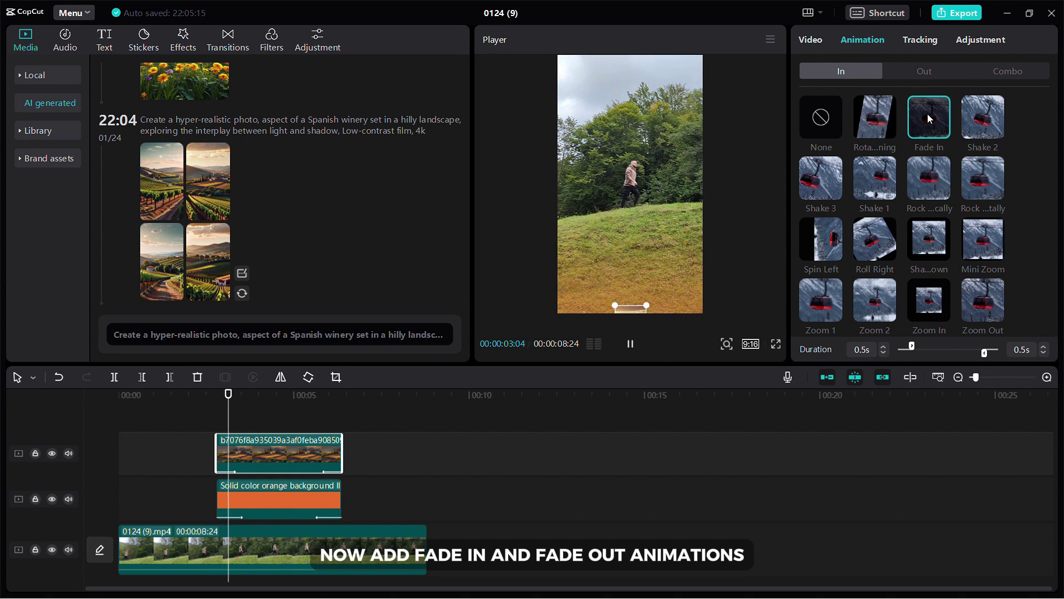
- Add a Position & Size keyframe to the winery image at the start of its clip, at 00:00:02:24
{"action": "left_click", "coordinate": [221, 427]}
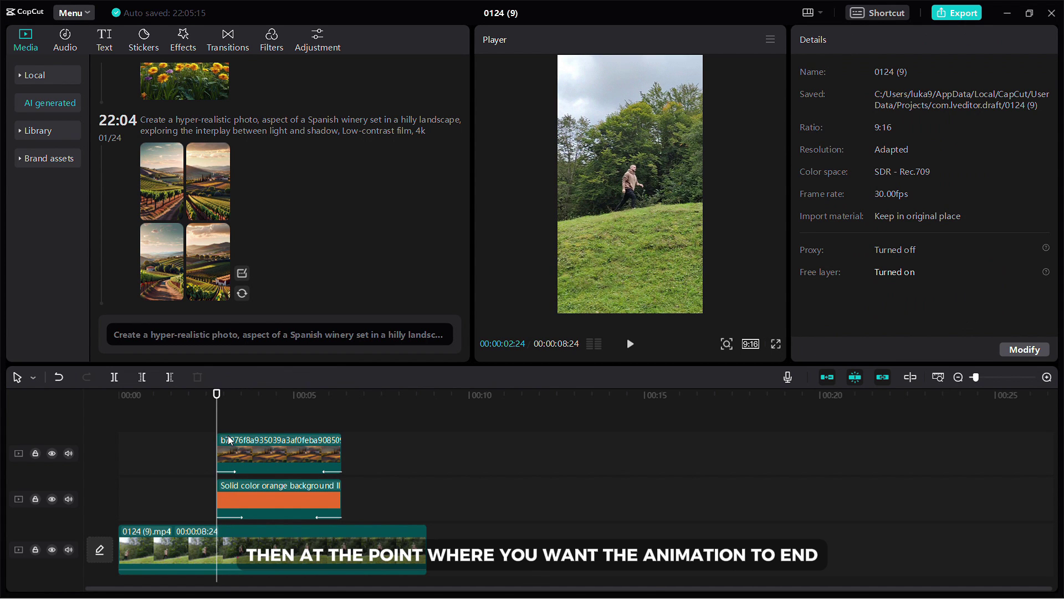
{"action": "left_click", "coordinate": [230, 441]}
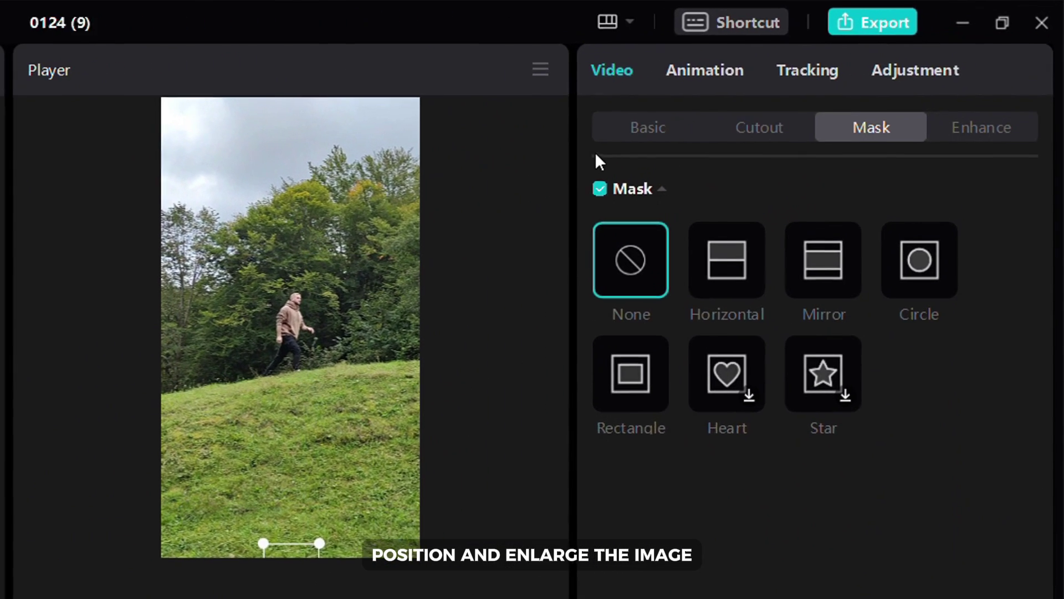
{"action": "left_click", "coordinate": [615, 138]}
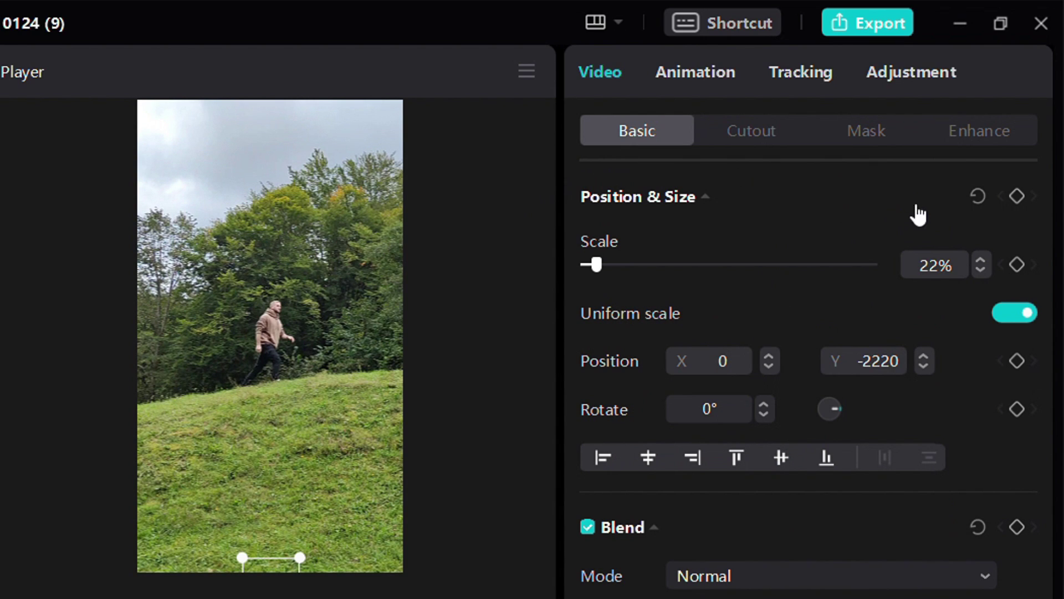
{"action": "left_click", "coordinate": [1023, 200]}
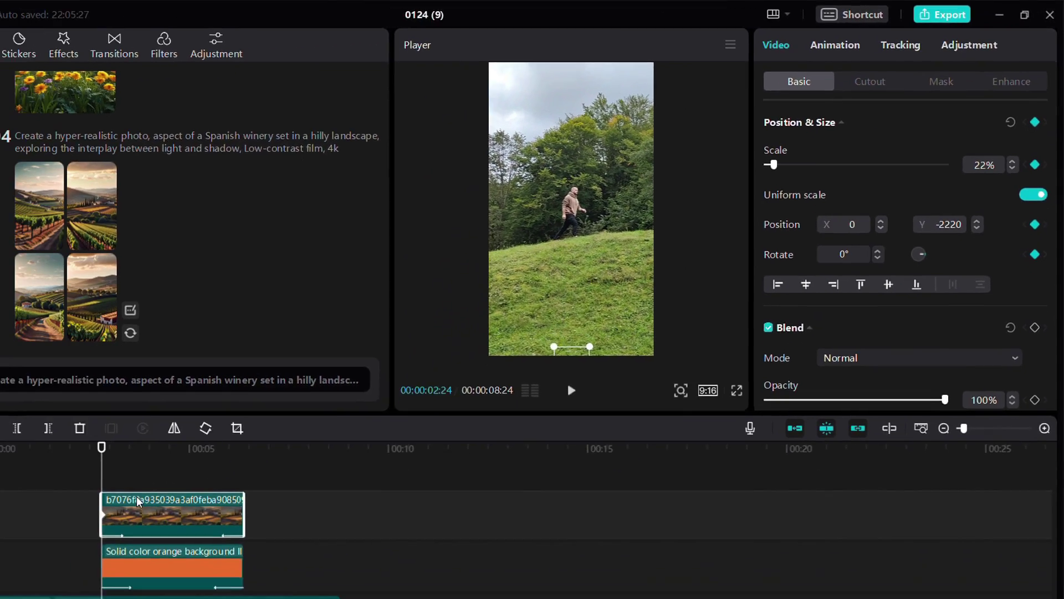
- At 00:00:03:16, raise the winery image to Y position -1226 and enlarge it to 29% scale as the end of its movement
{"action": "left_click", "coordinate": [238, 419]}
{"action": "left_click", "coordinate": [239, 421]}
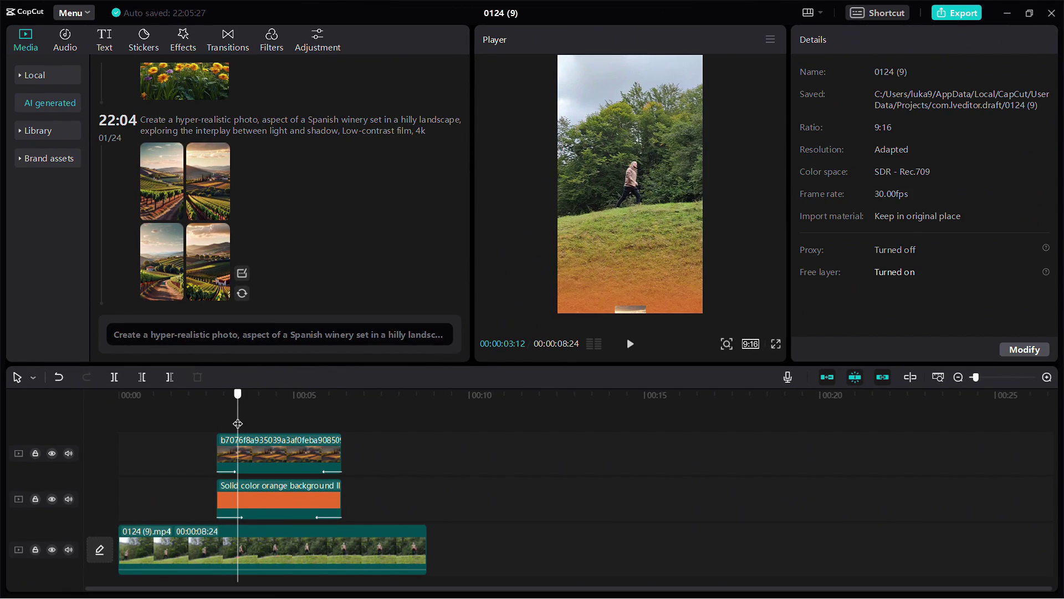
{"action": "left_click_drag", "start_coordinate": [239, 424], "coordinate": [242, 424]}
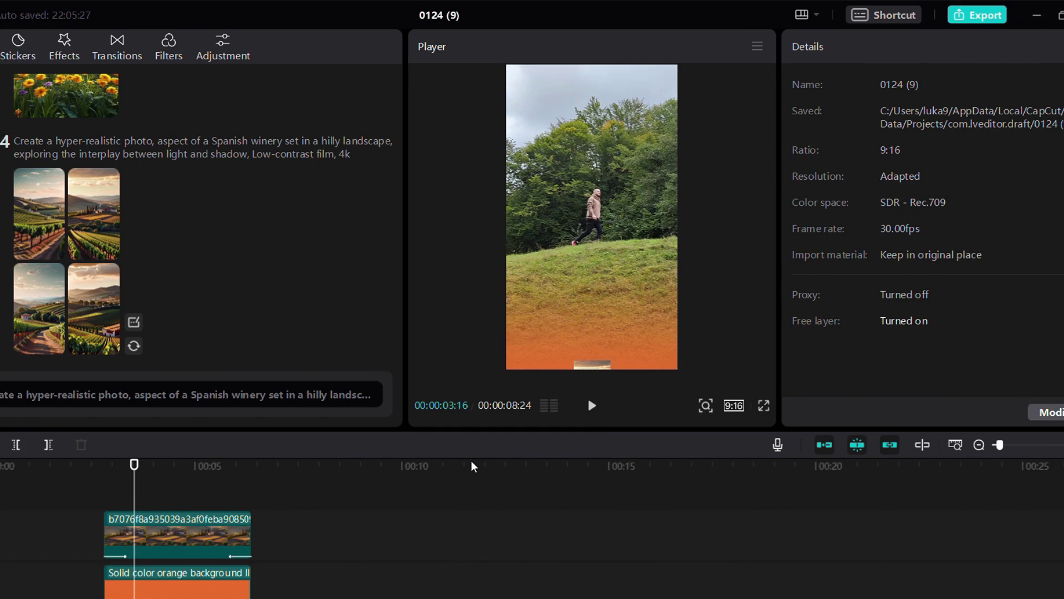
{"action": "left_click", "coordinate": [592, 365]}
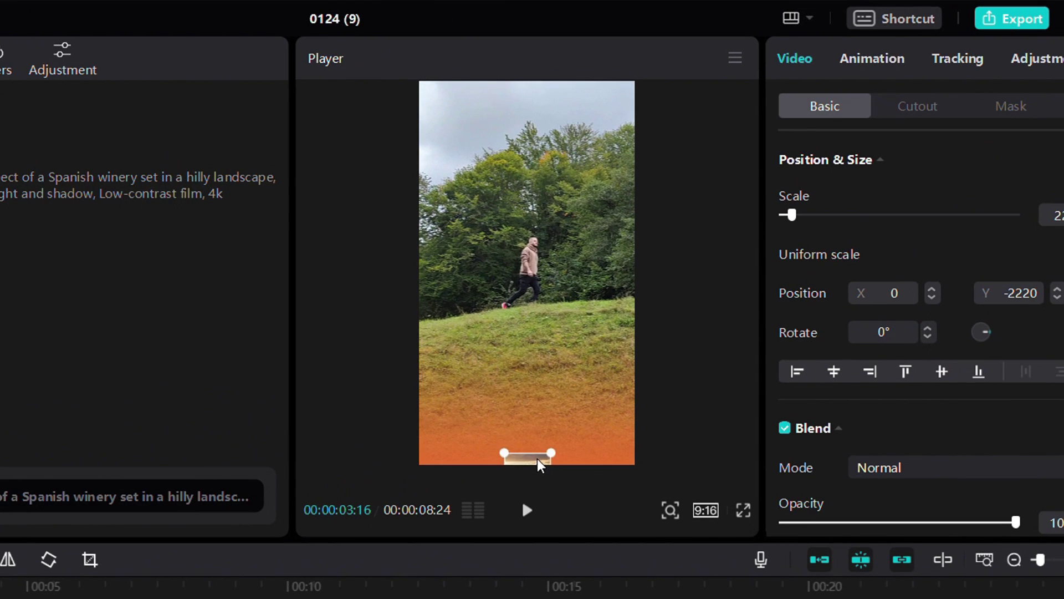
{"action": "left_click_drag", "start_coordinate": [604, 363], "coordinate": [605, 308]}
{"action": "left_click_drag", "start_coordinate": [546, 389], "coordinate": [540, 368]}
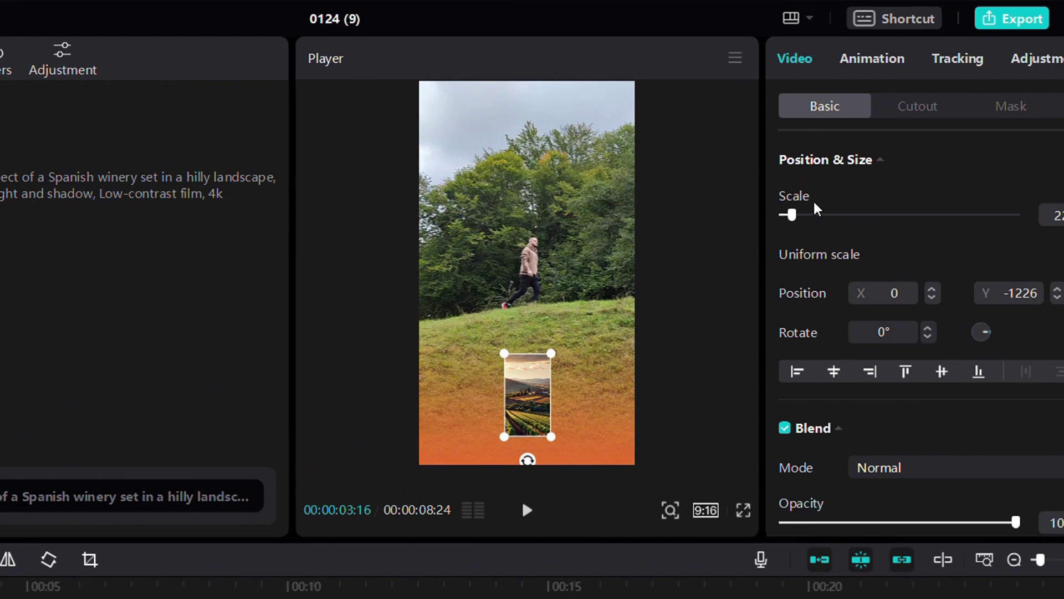
{"action": "left_click_drag", "start_coordinate": [796, 215], "coordinate": [800, 216]}
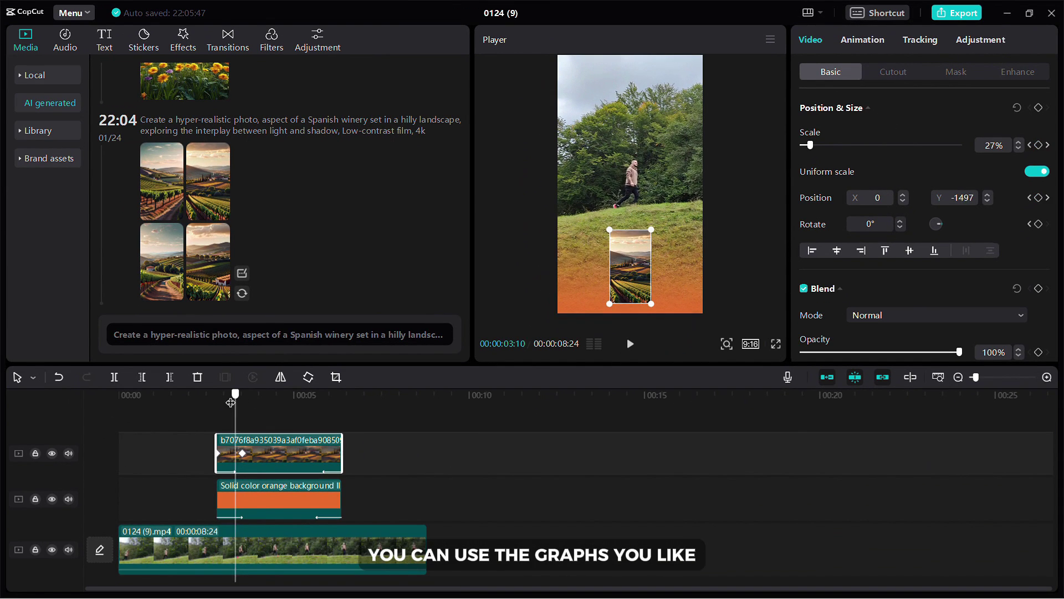
- Show the winery image's keyframe graphs and give its Y position a curve that starts fast and levels off
{"action": "left_click", "coordinate": [229, 394]}
{"action": "right_click", "coordinate": [294, 461]}
{"action": "left_click", "coordinate": [333, 566]}
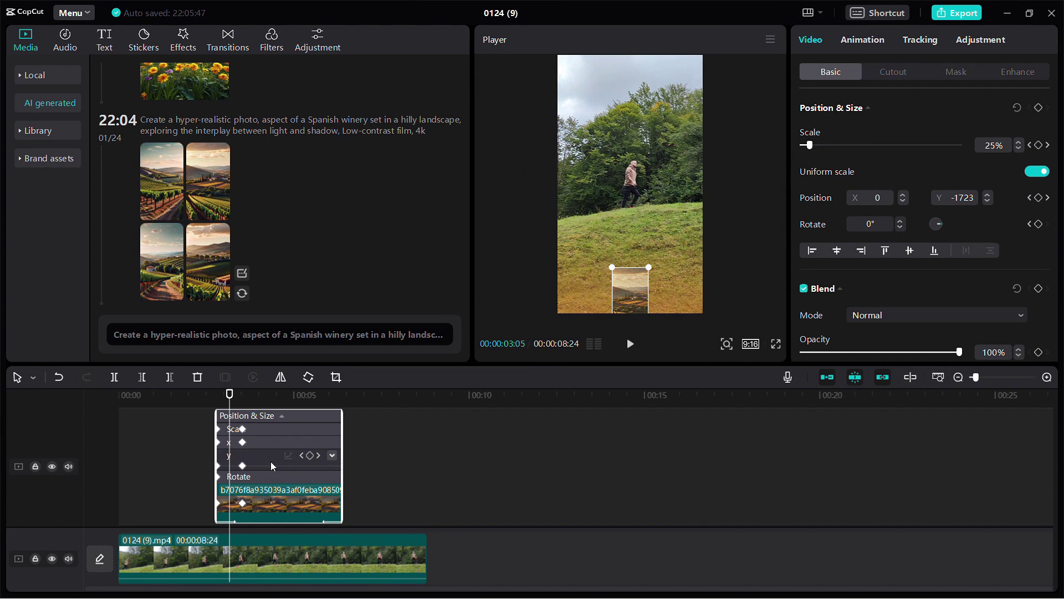
{"action": "left_click", "coordinate": [221, 450]}
{"action": "left_click", "coordinate": [311, 544]}
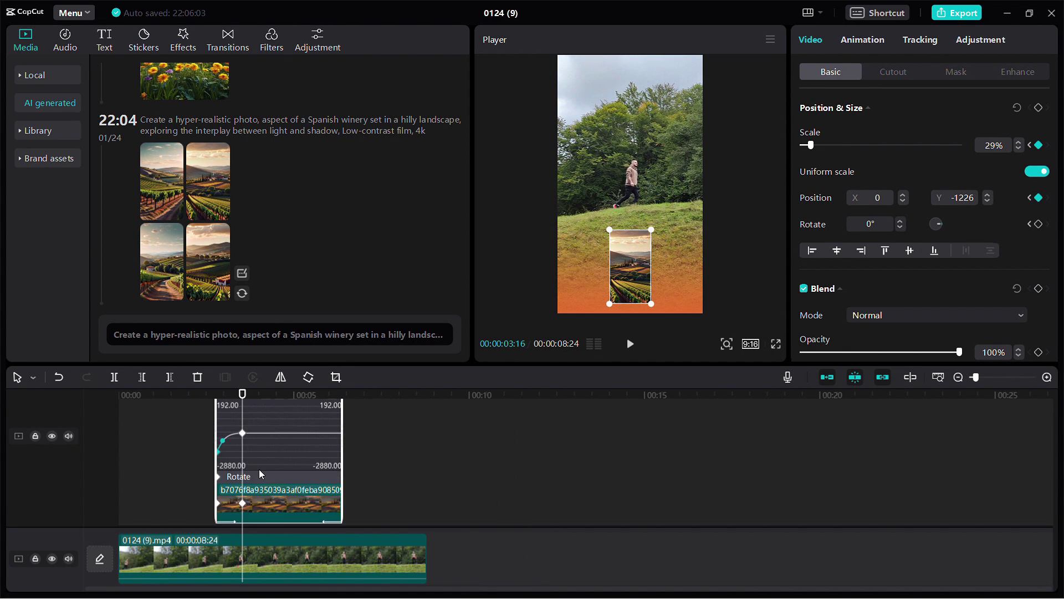
- Apply an easing graph to the winery image's Scale keyframes
{"action": "scroll", "coordinate": [236, 490], "scroll_direction": "up", "scroll_amount": 1}
{"action": "scroll", "coordinate": [235, 490], "scroll_direction": "down", "scroll_amount": 1}
{"action": "left_click", "coordinate": [288, 403]}
{"action": "left_click", "coordinate": [327, 542]}
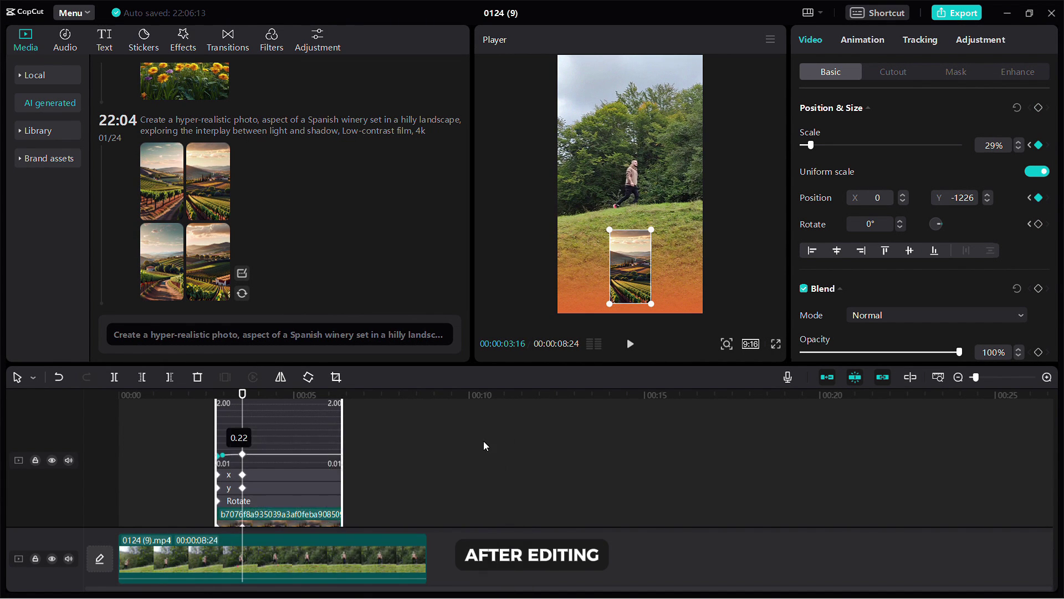
- Hide the winery image's keyframe graphs and play the video to preview the finished animation
{"action": "right_click", "coordinate": [290, 476]}
{"action": "left_click", "coordinate": [334, 566]}
{"action": "left_click", "coordinate": [630, 344]}
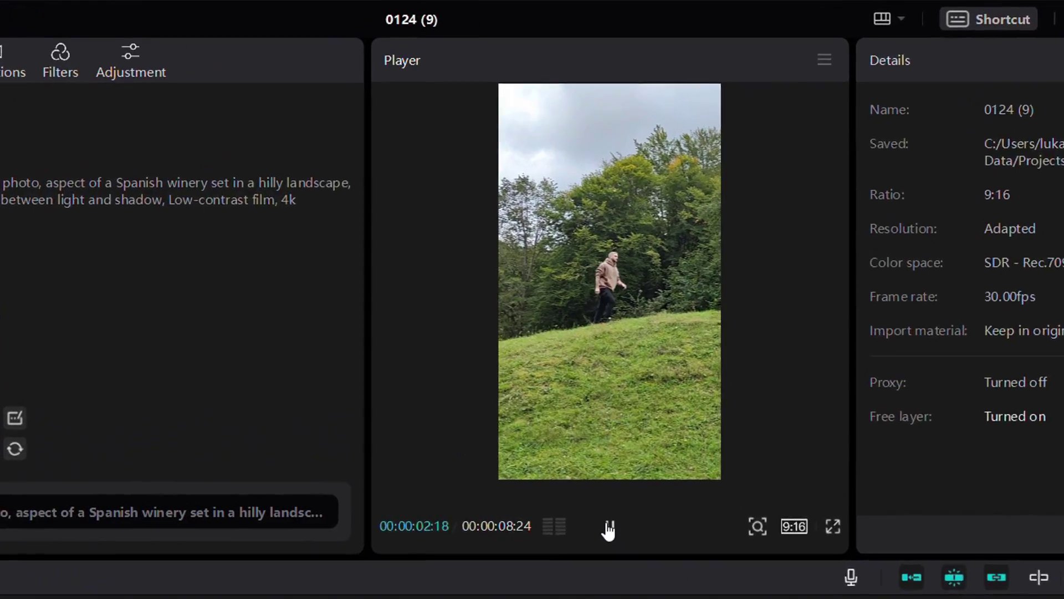